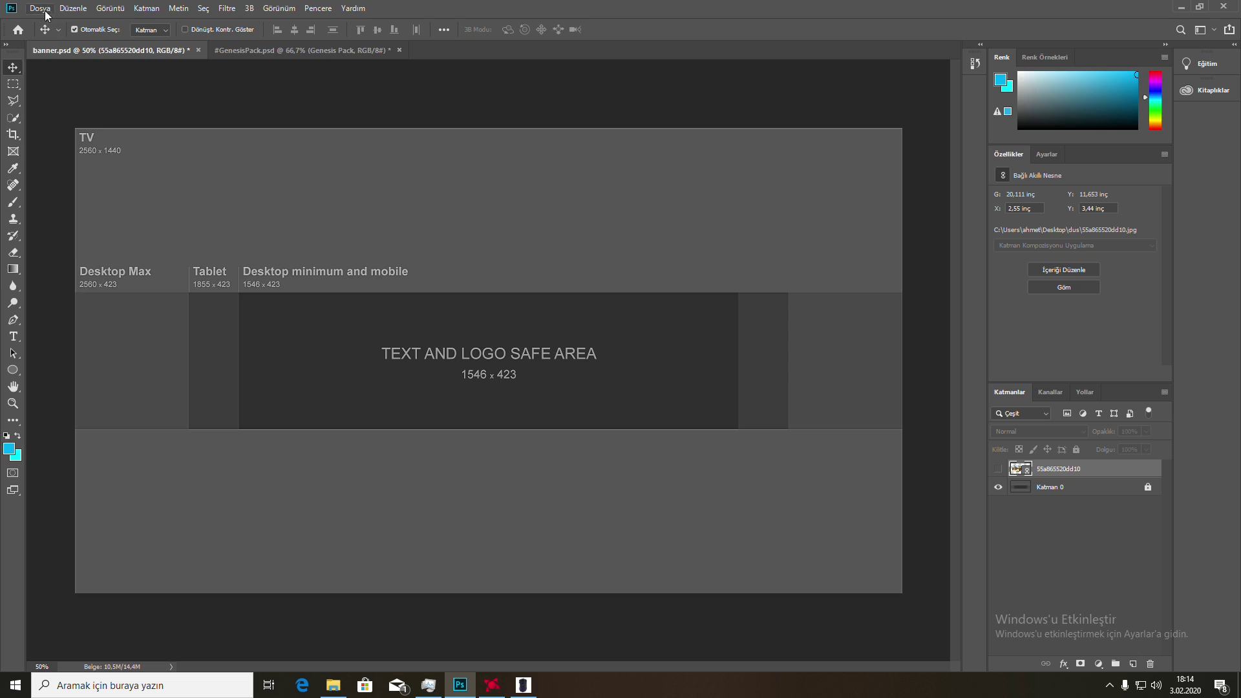
Place the linked image counter-strike-go-dust2, enlarge it, and align it with the canvas's left edge over the banner strip.
click(64, 265)
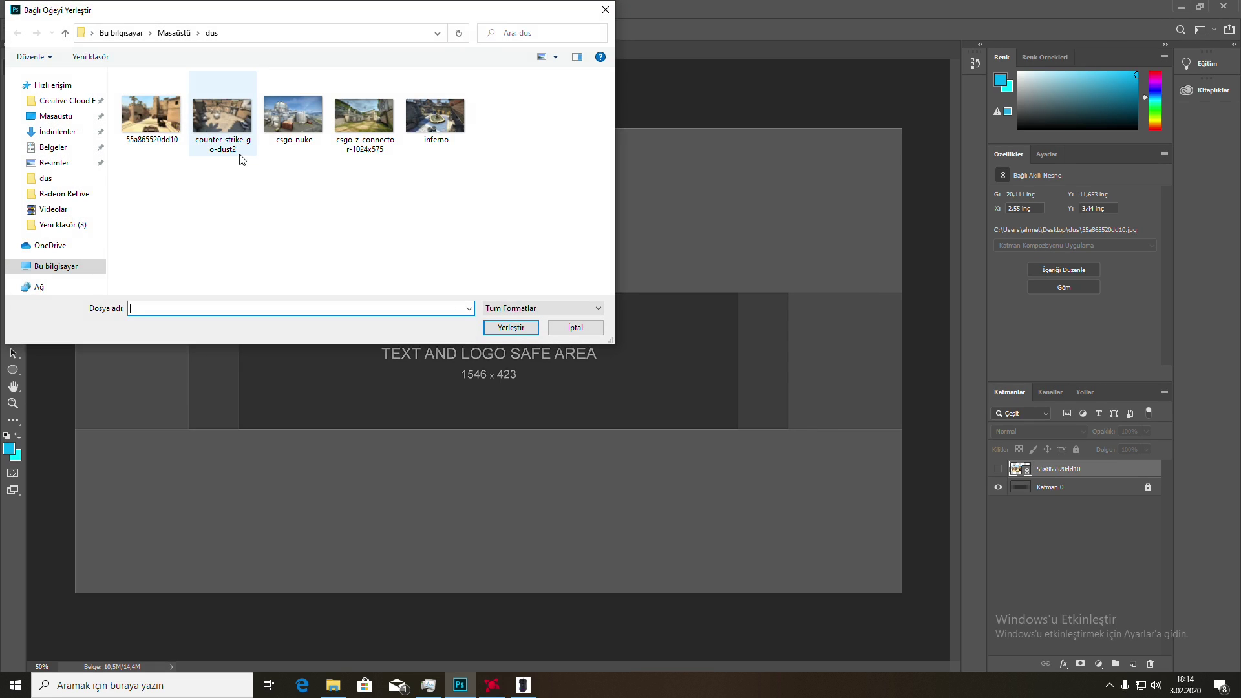
double_click(230, 136)
drag(581, 428, 799, 609)
drag(669, 466, 362, 375)
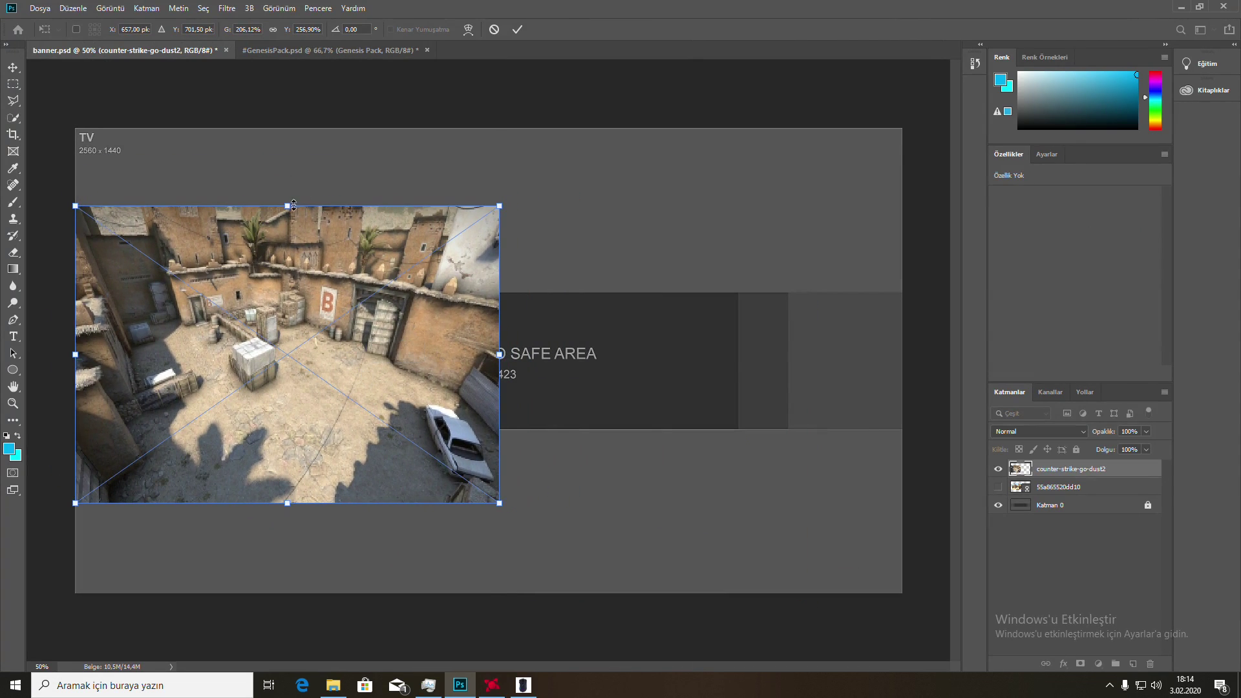
drag(293, 204, 294, 224)
key(Return)
drag(284, 345, 270, 341)
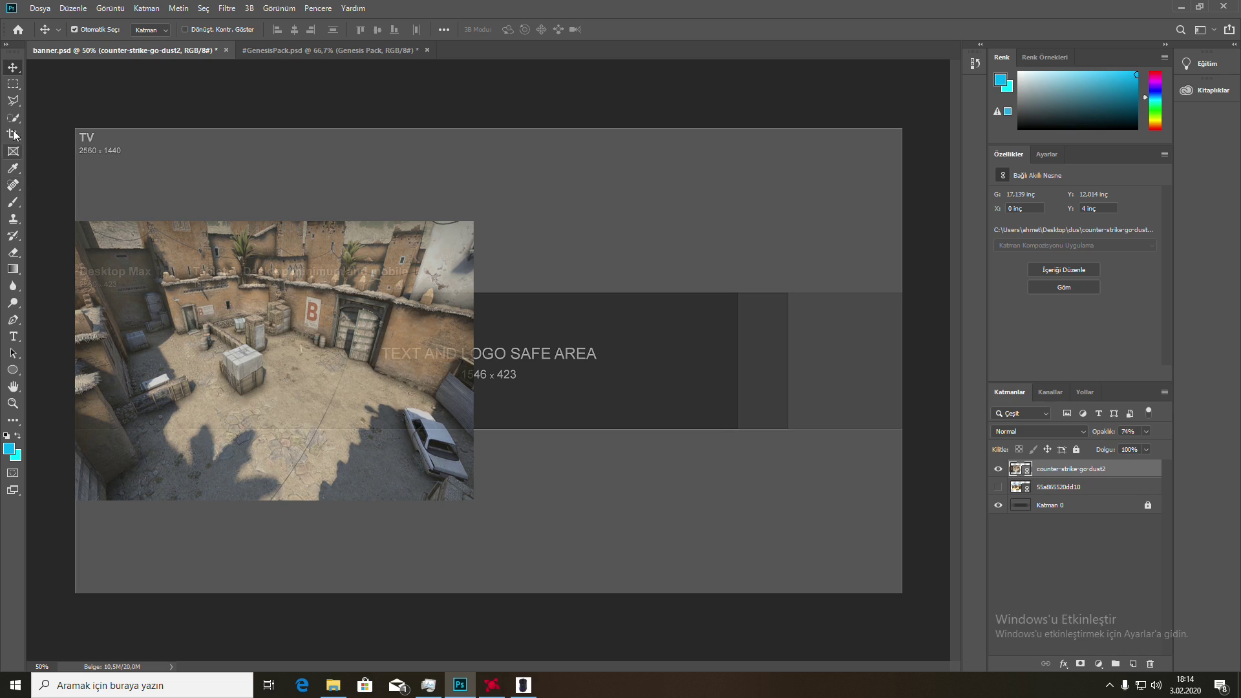
Lower the counter-strike-go-dust2 layer's opacity to 40% so the template guides show through.
click(13, 101)
drag(1102, 431, 1083, 434)
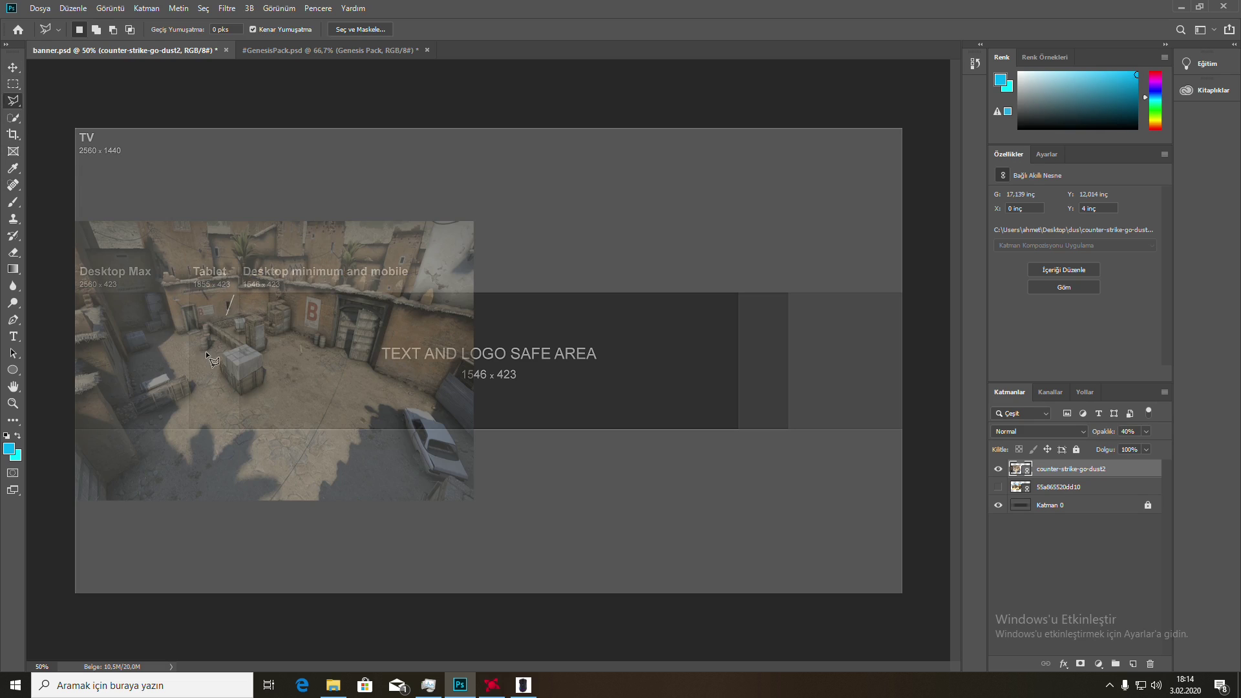
double_click(238, 276)
click(584, 255)
Rasterize the counter-strike-go-dust2 layer and delete everything above the banner strip and beyond a slanted edge using a polygonal lasso selection.
click(235, 293)
click(58, 532)
click(739, 550)
click(614, 183)
click(173, 181)
click(72, 293)
click(235, 295)
key(Delete)
click(601, 255)
right_click(1111, 469)
click(1028, 352)
key(Delete)
right_click(363, 366)
click(394, 374)
Lasso and delete the part of the counter-strike-go-dust2 slice below the banner strip, then clear the selection.
click(71, 429)
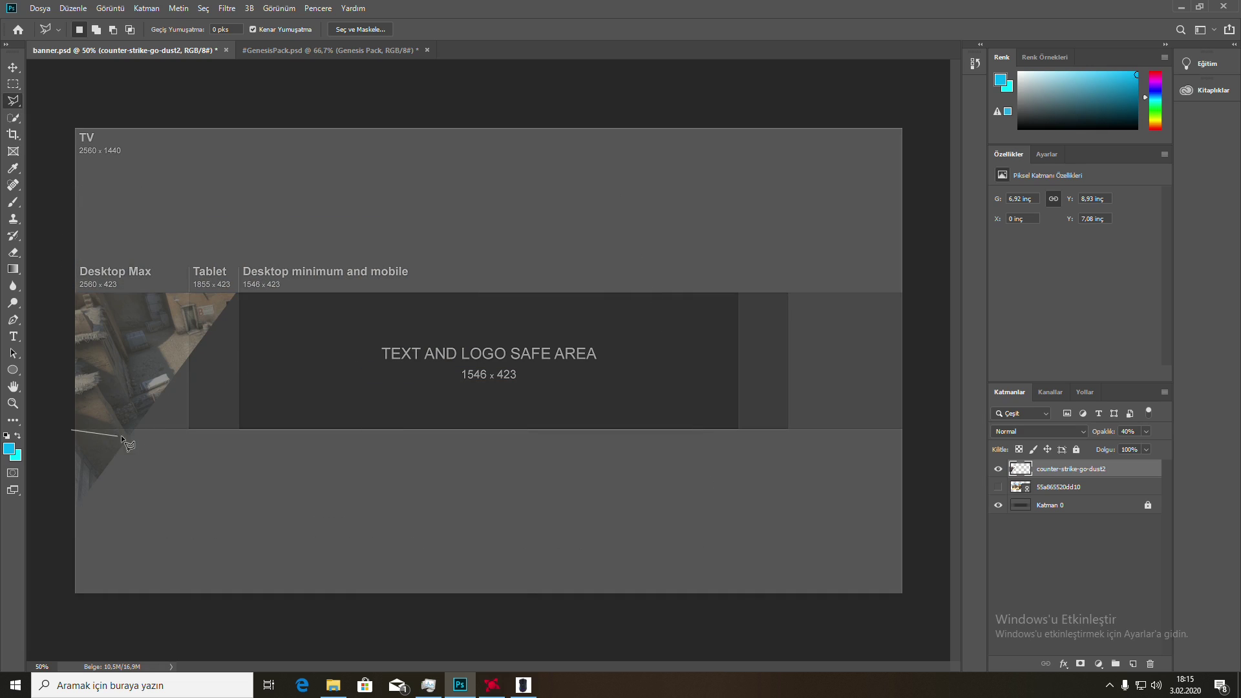
click(160, 430)
click(165, 503)
click(54, 531)
click(70, 429)
key(Delete)
right_click(85, 453)
click(144, 224)
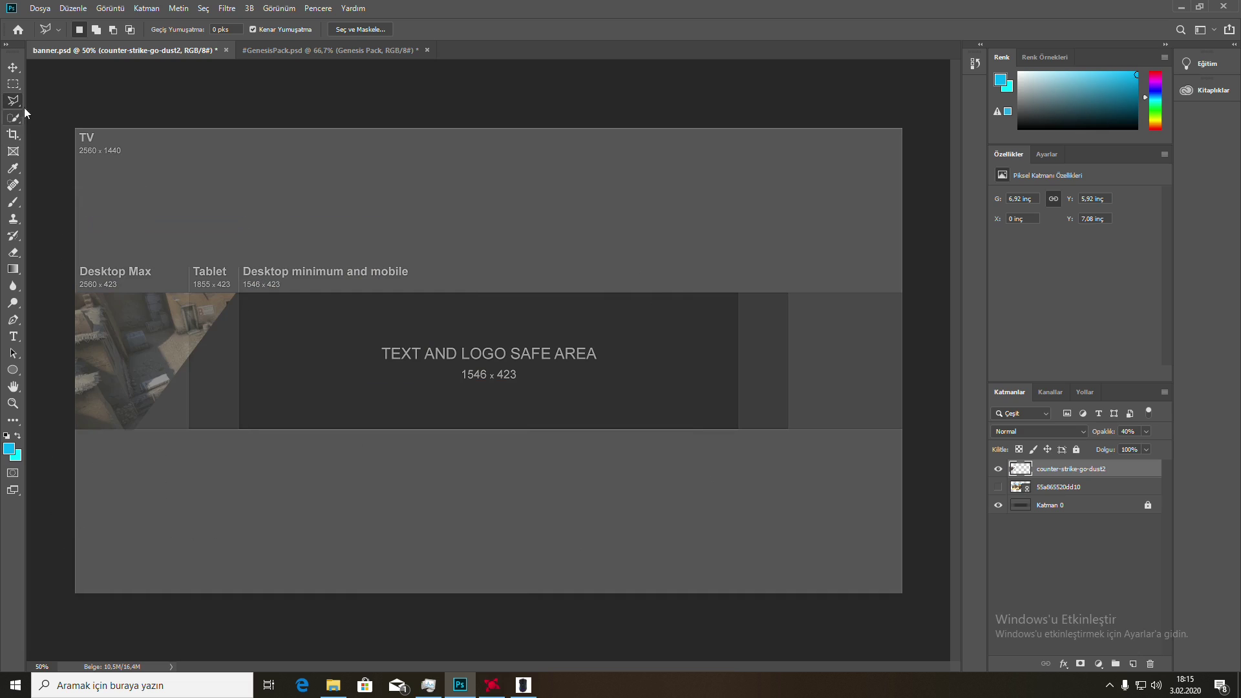
Show the 55a865520dd10 layer, move it beside the first slice, and lower its opacity to 21%.
click(12, 66)
click(999, 487)
drag(419, 358, 533, 364)
drag(1092, 432, 1082, 430)
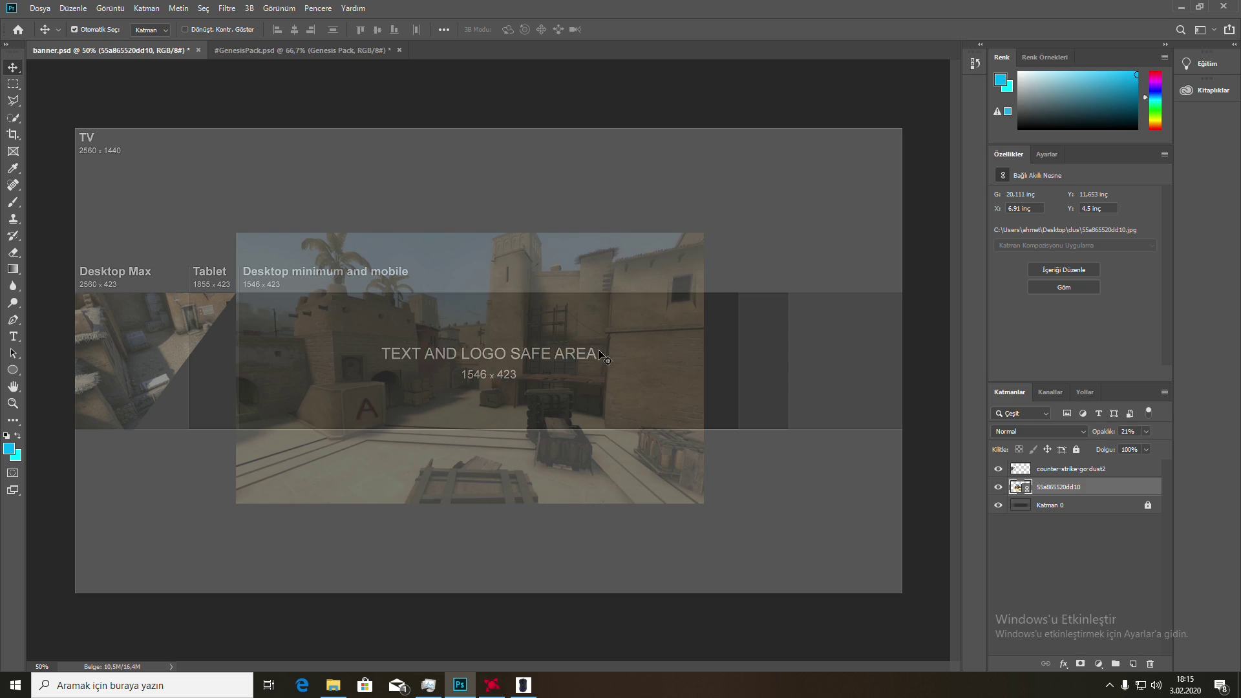
Rotate the 55a865520dd10 image by about 0.07° and move it under the first slice, to X -3.13 in and Y 3.65 in.
key(ctrl+t)
drag(765, 206, 723, 226)
key(Return)
key(ctrl+t)
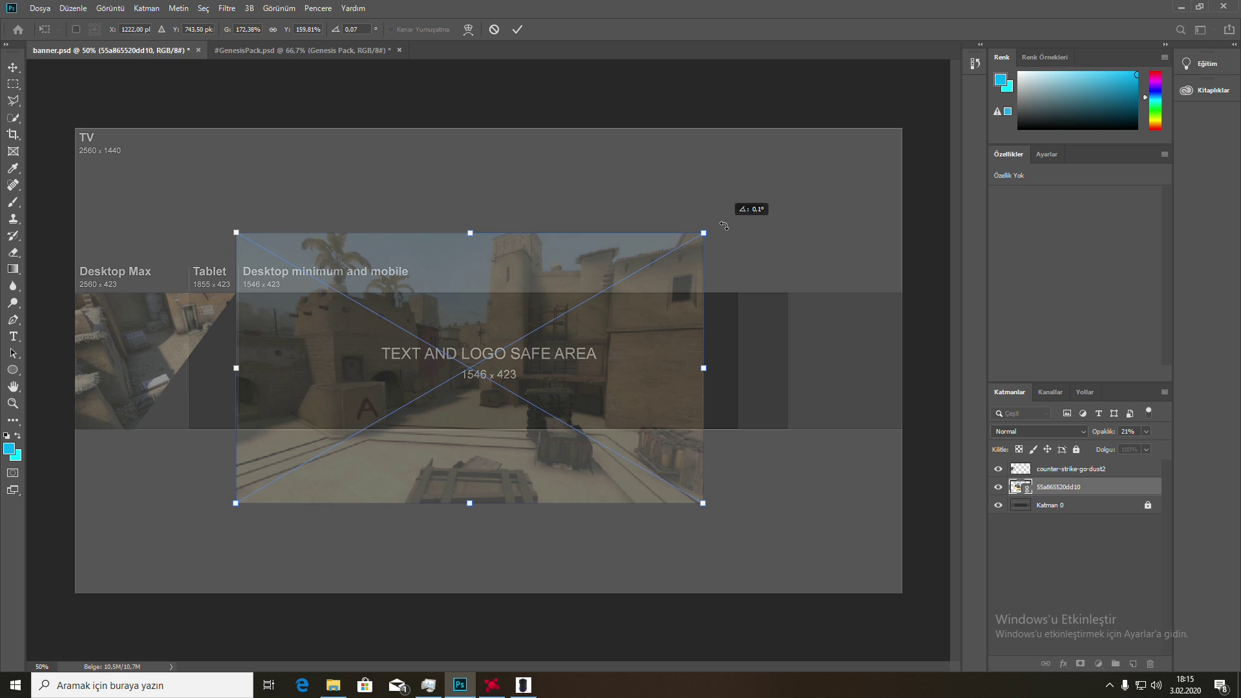
mouse_move(477, 380)
mouse_down()
mouse_move(460, 379)
mouse_move(479, 377)
mouse_up()
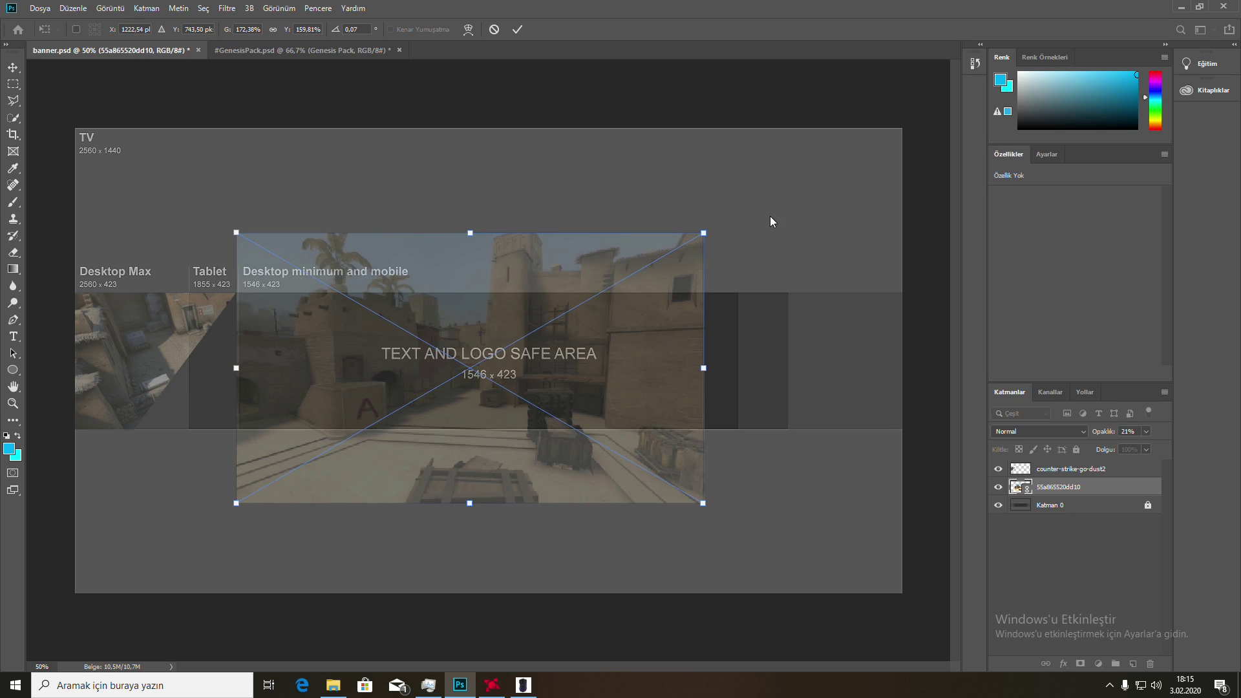
drag(470, 401, 265, 379)
key(Return)
drag(346, 427, 320, 426)
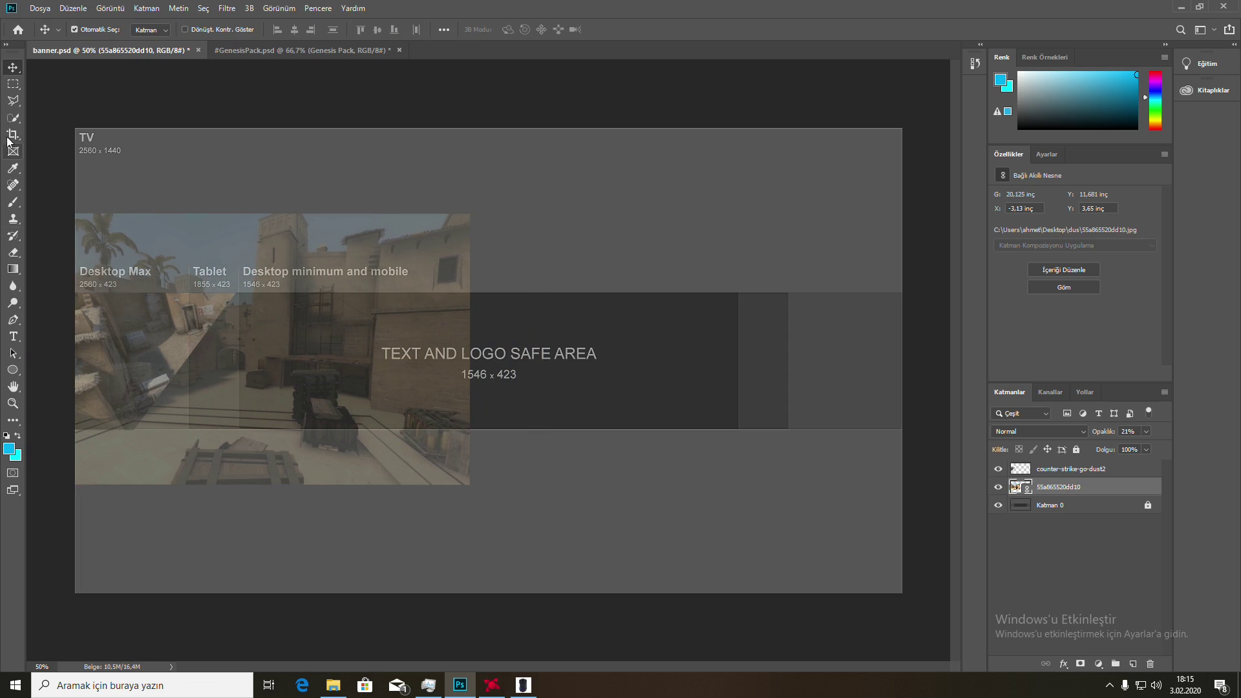
Try to rasterize the 55a865520dd10 layer and delete a lassoed area above the strip and beyond the first slice's slanted edge.
click(13, 100)
click(235, 293)
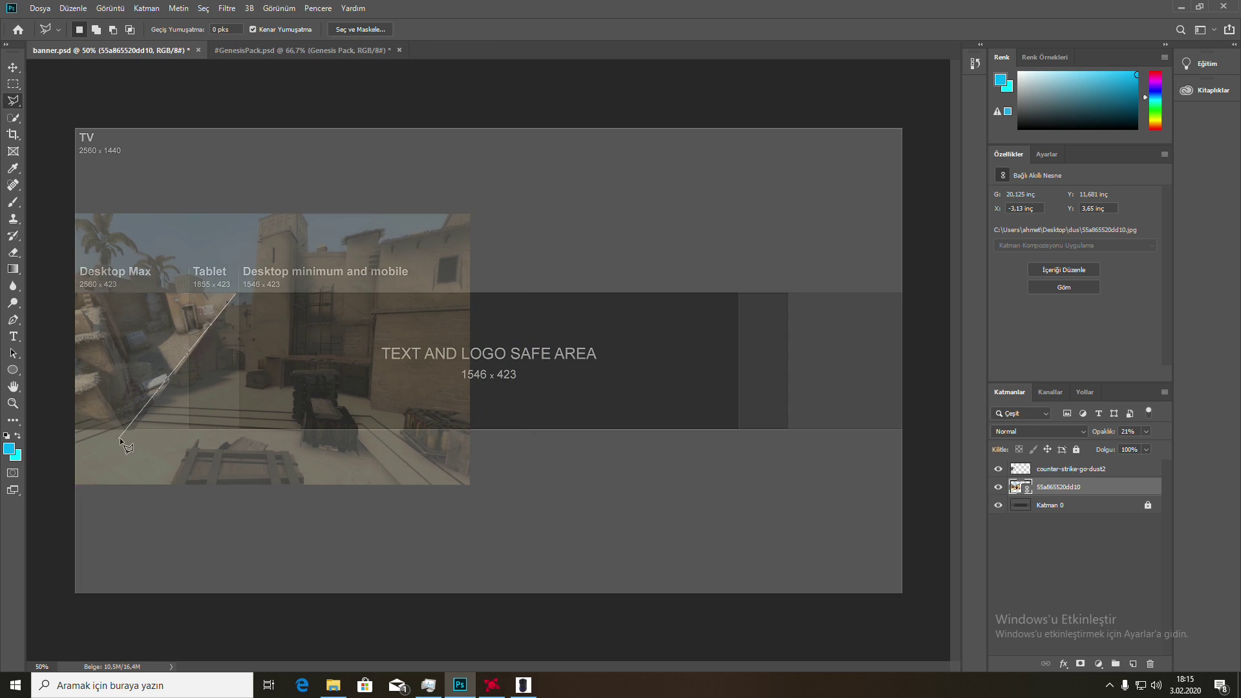
click(67, 519)
click(728, 540)
click(554, 171)
click(51, 184)
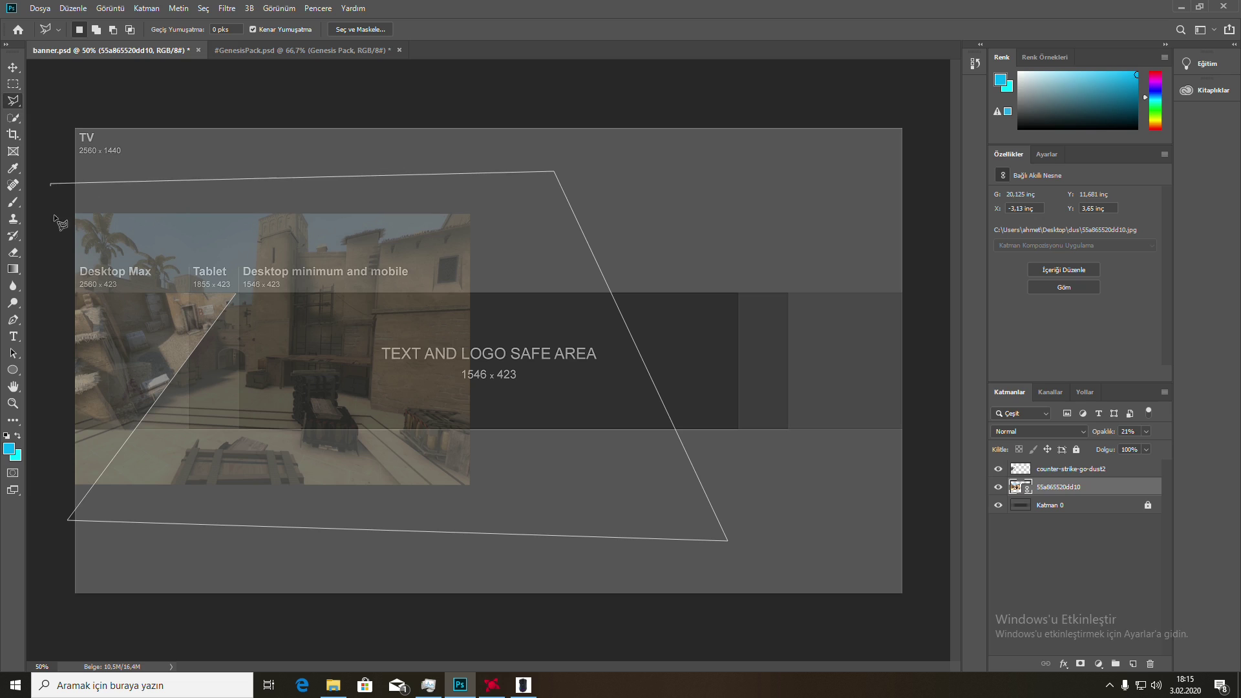
click(236, 309)
right_click(1092, 493)
click(1124, 490)
key(Delete)
click(601, 255)
right_click(1040, 488)
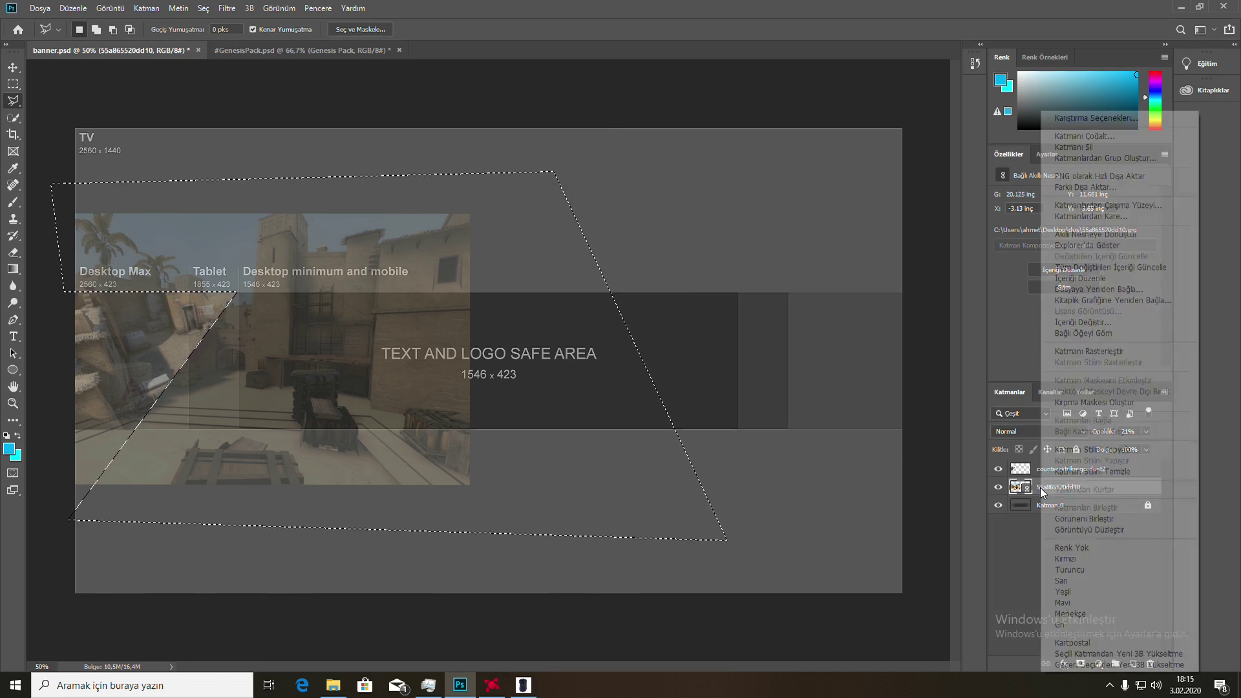
click(1074, 352)
key(Delete)
right_click(338, 360)
click(364, 367)
click(75, 425)
click(590, 252)
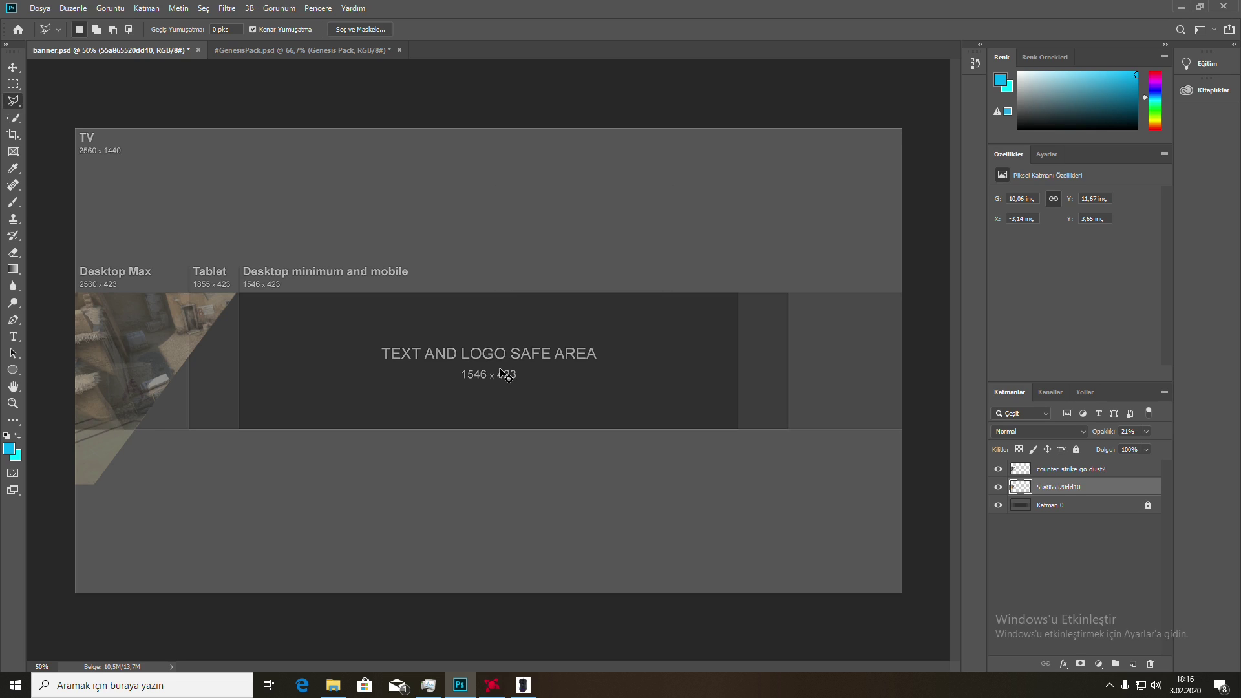
Undo the last deletion, rasterization and lasso selection on the 55a865520dd10 layer.
key(ctrl+z)
key(ctrl+z)
key(ctrl+z)
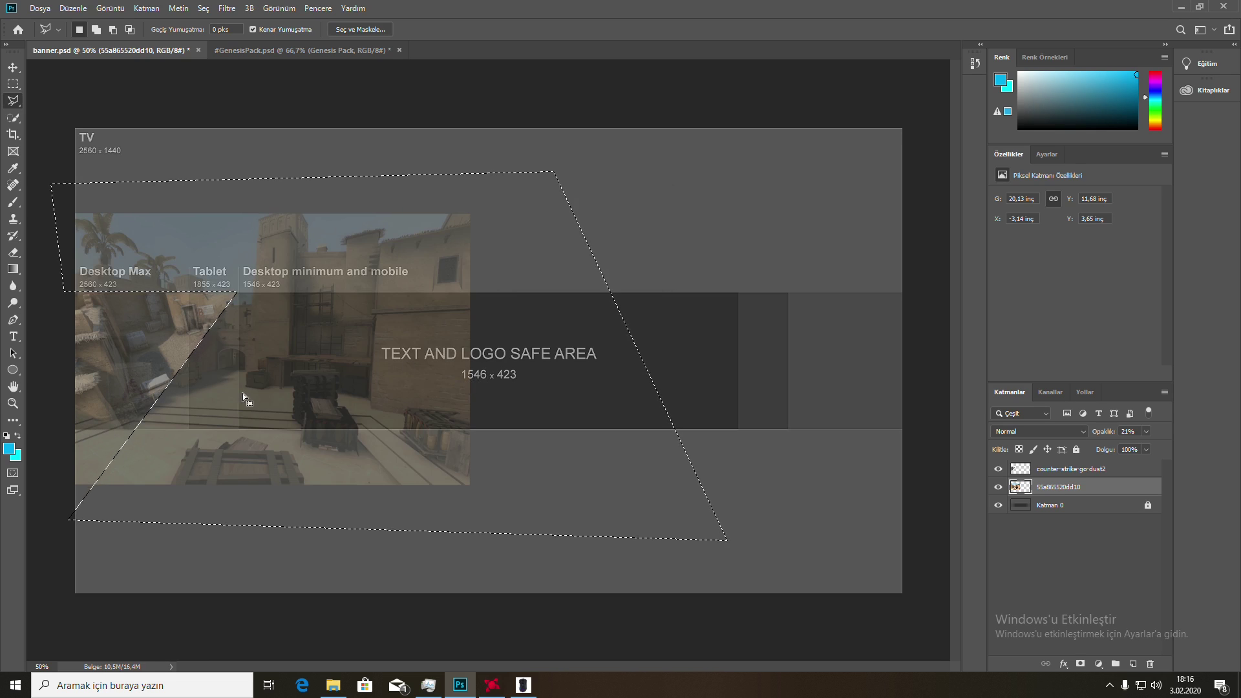
key(ctrl+z)
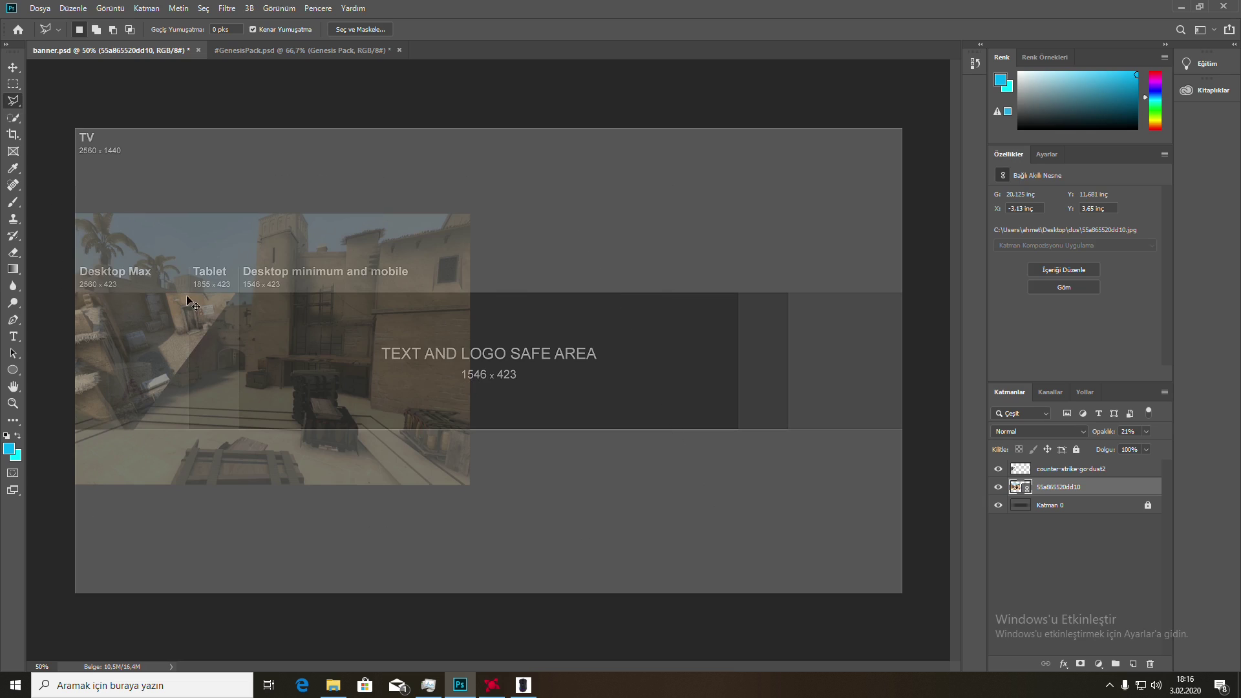
Rasterize the 55a865520dd10 layer and delete its lassoed areas above the banner strip and beneath the first slanted slice.
click(74, 293)
click(235, 292)
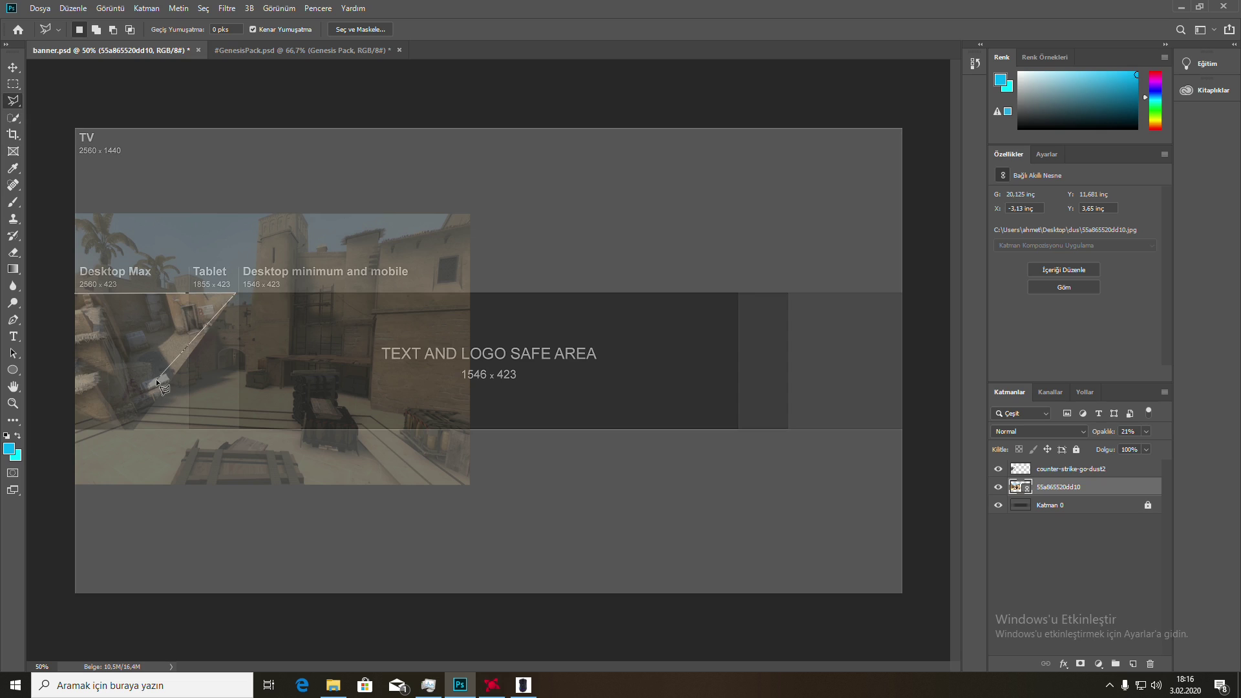
click(86, 491)
click(41, 478)
click(59, 149)
click(626, 171)
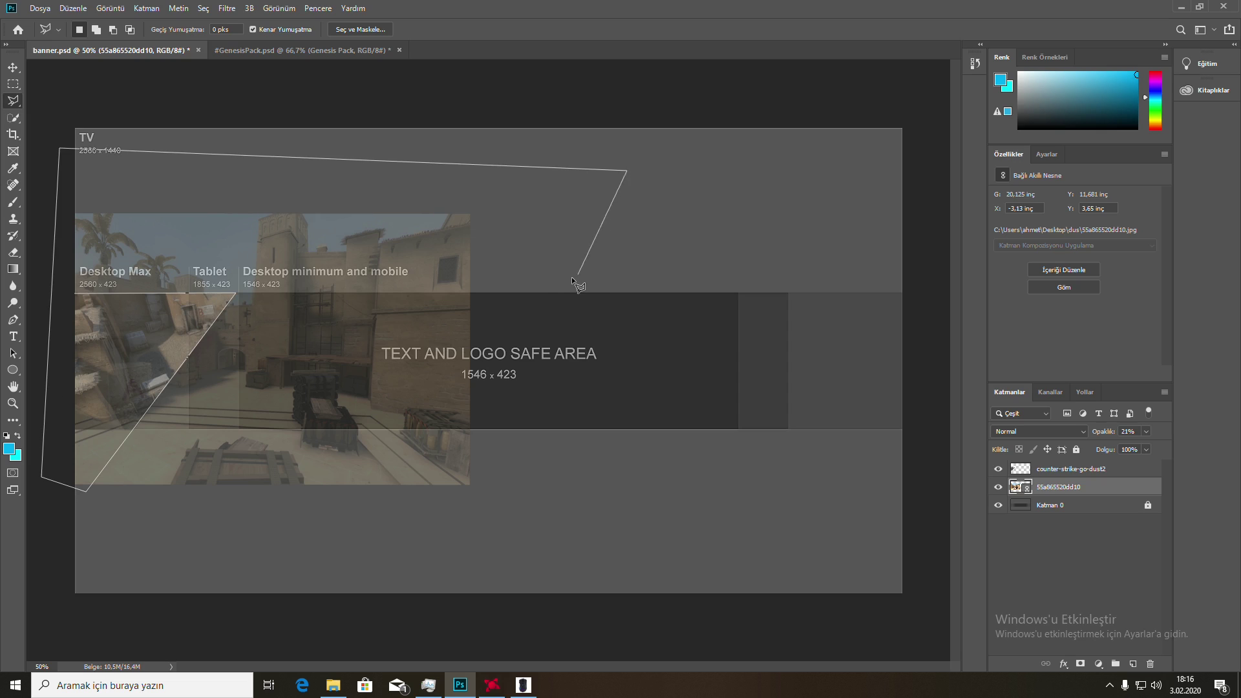
click(554, 293)
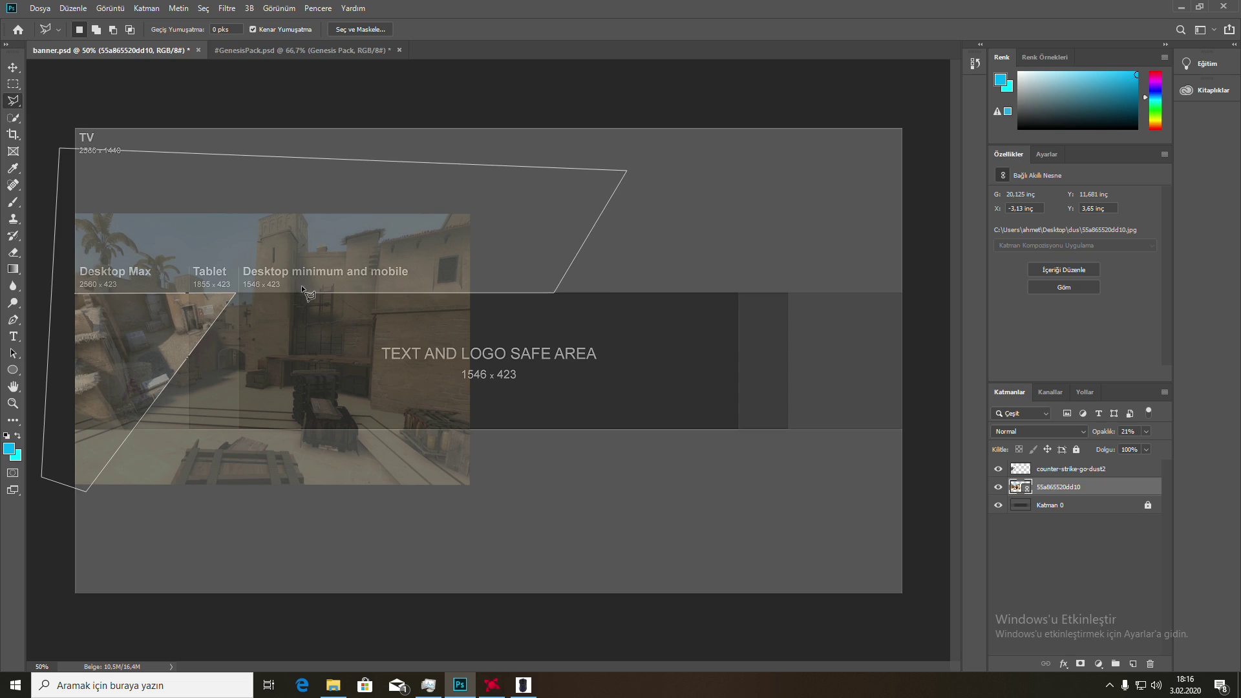
double_click(75, 294)
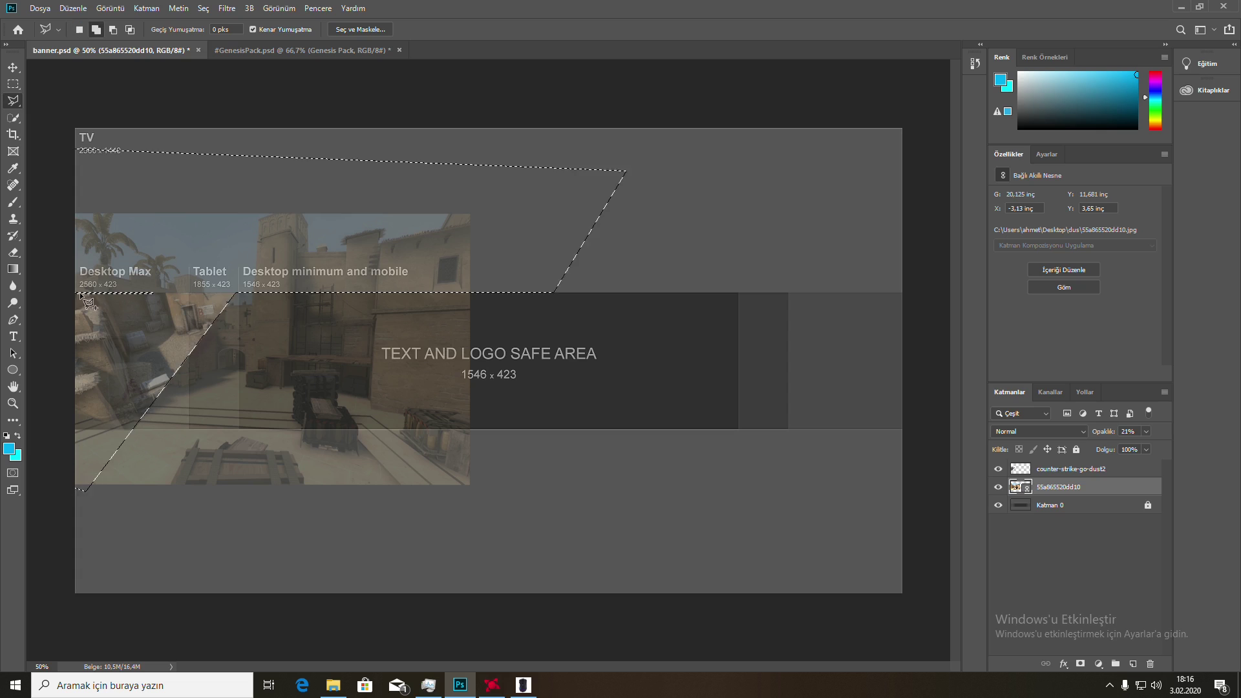
key(Delete)
key(Return)
right_click(1050, 486)
click(1105, 352)
right_click(273, 232)
click(288, 239)
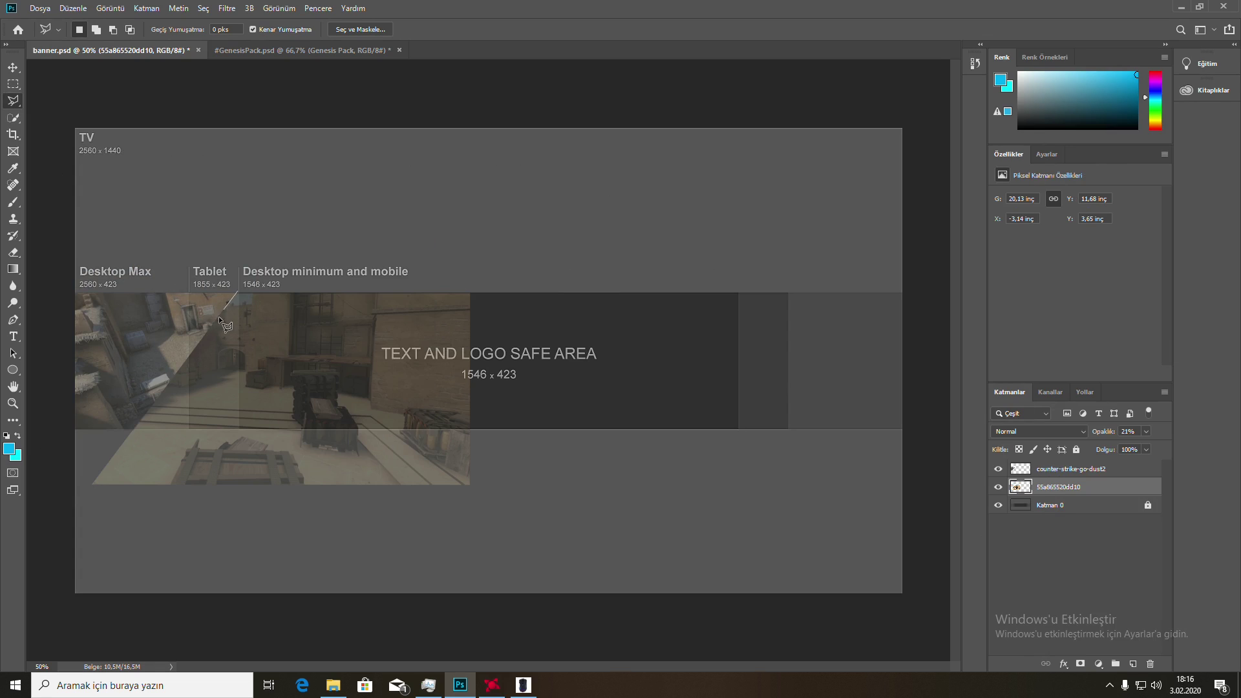
Lasso and delete the part of the 55a865520dd10 image below the banner strip, then clear the selection.
double_click(253, 267)
click(583, 255)
click(589, 430)
click(606, 511)
click(253, 554)
click(121, 429)
right_click(206, 453)
click(297, 228)
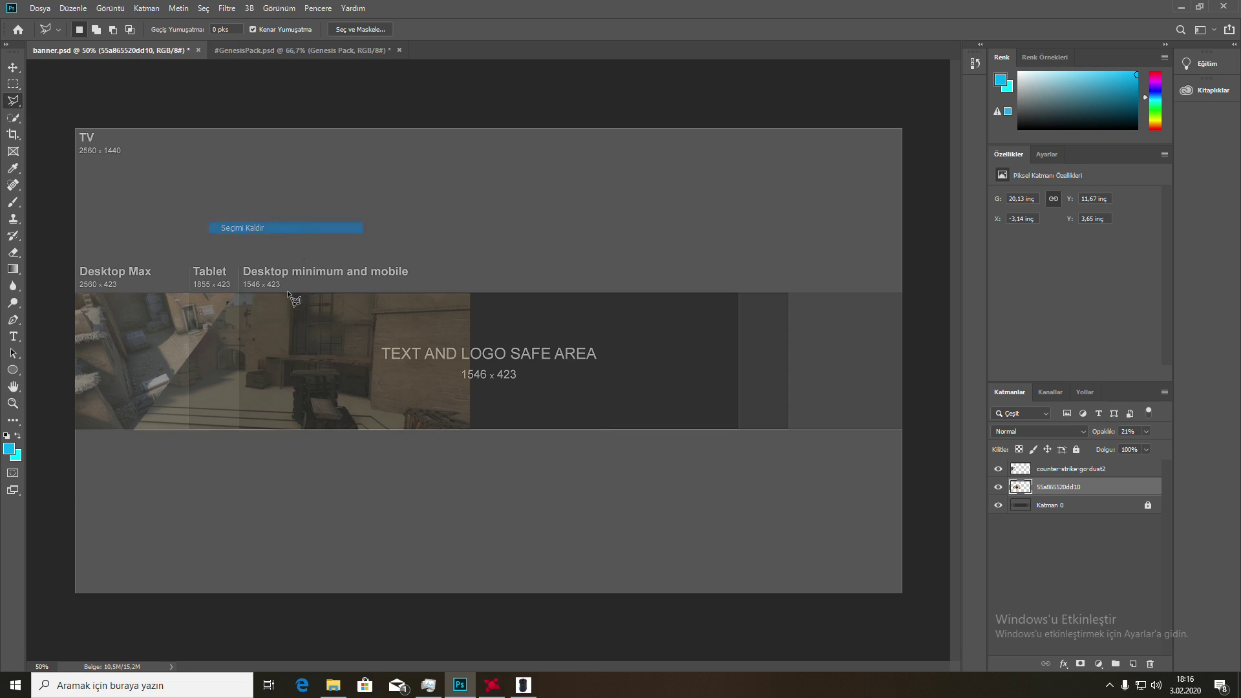
Cut the 55a865520dd10 slice's right side to an opposite slant by lassoing and deleting the rest of the image.
click(238, 292)
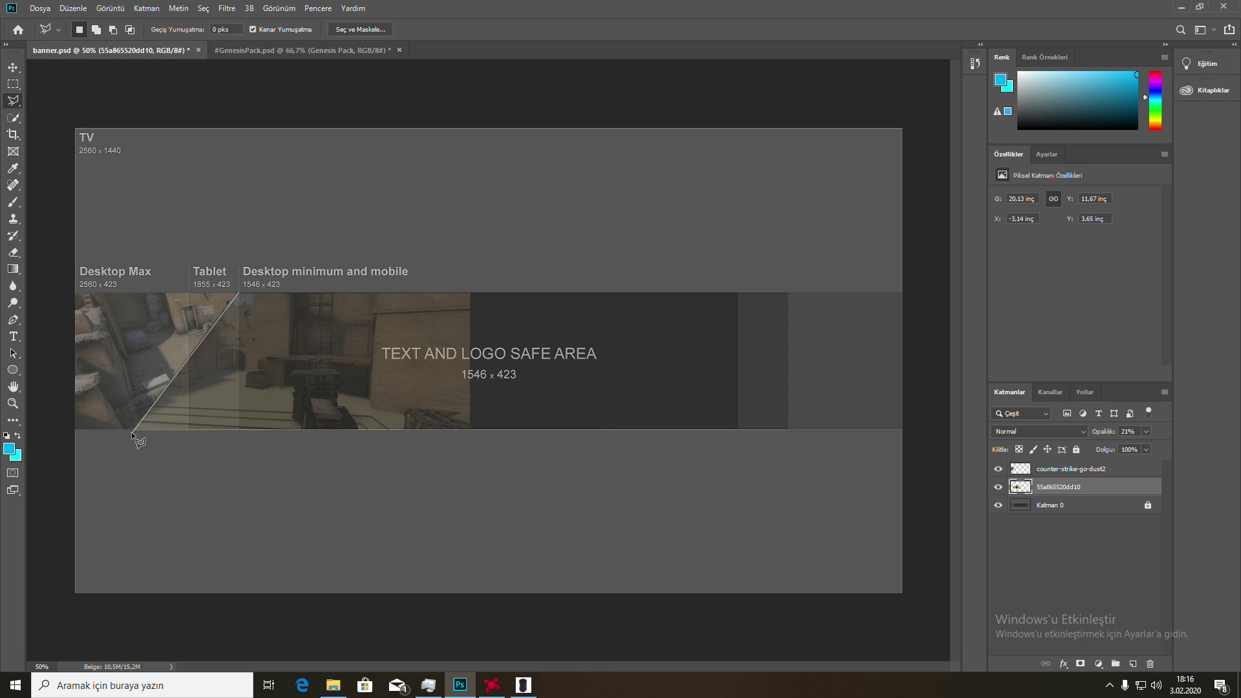
key(Escape)
double_click(240, 248)
click(569, 258)
click(354, 453)
click(582, 487)
click(528, 203)
click(293, 265)
key(Delete)
right_click(427, 355)
click(444, 362)
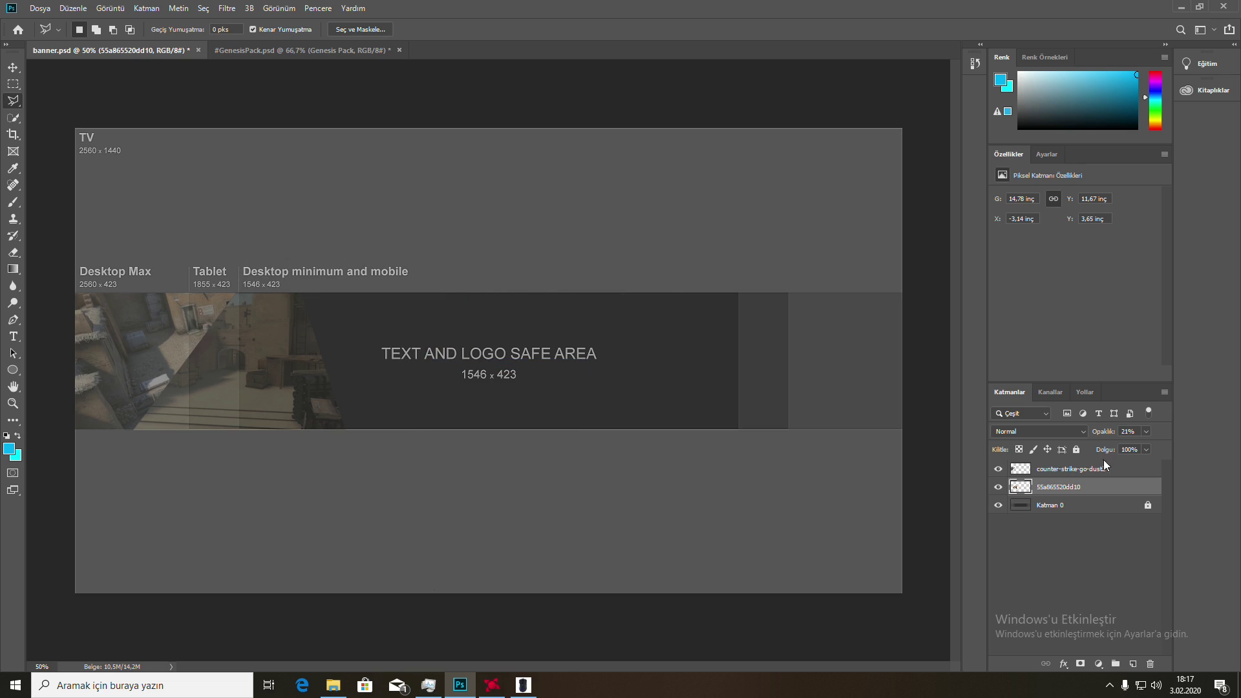
Place the linked image csgo-nuke over the banner's middle and scale it to about 136% width and 142% height.
click(38, 9)
click(162, 259)
double_click(294, 118)
drag(410, 349, 374, 344)
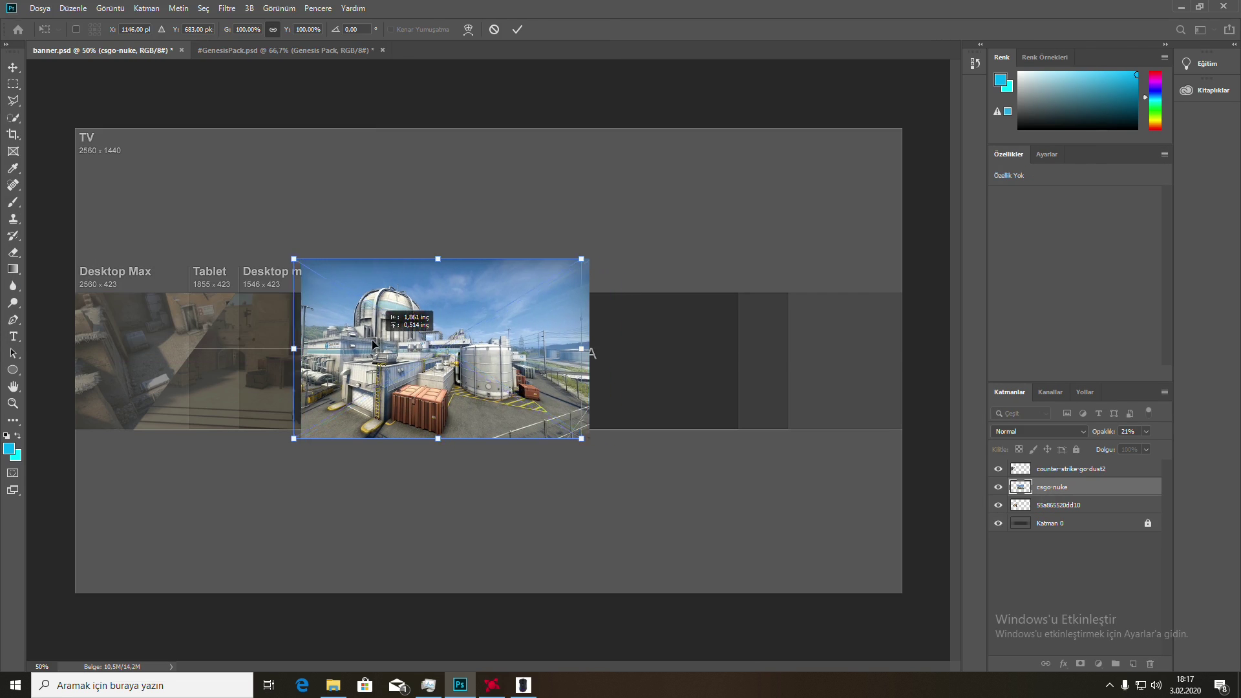
drag(582, 438, 688, 518)
drag(515, 405, 517, 344)
click(517, 29)
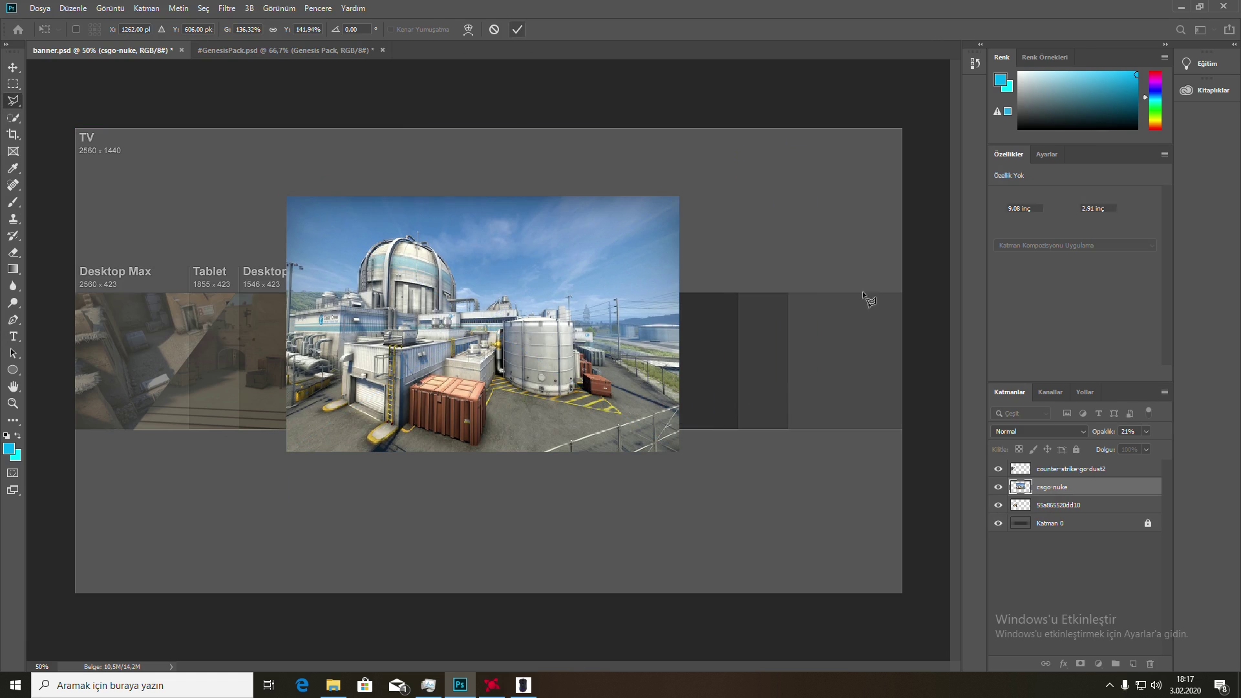
Lower the csgo-nuke layer's opacity to 14% and move it against the second slice, to X 9.33 in and Y 3.98 in.
drag(1097, 434, 1086, 432)
click(478, 320)
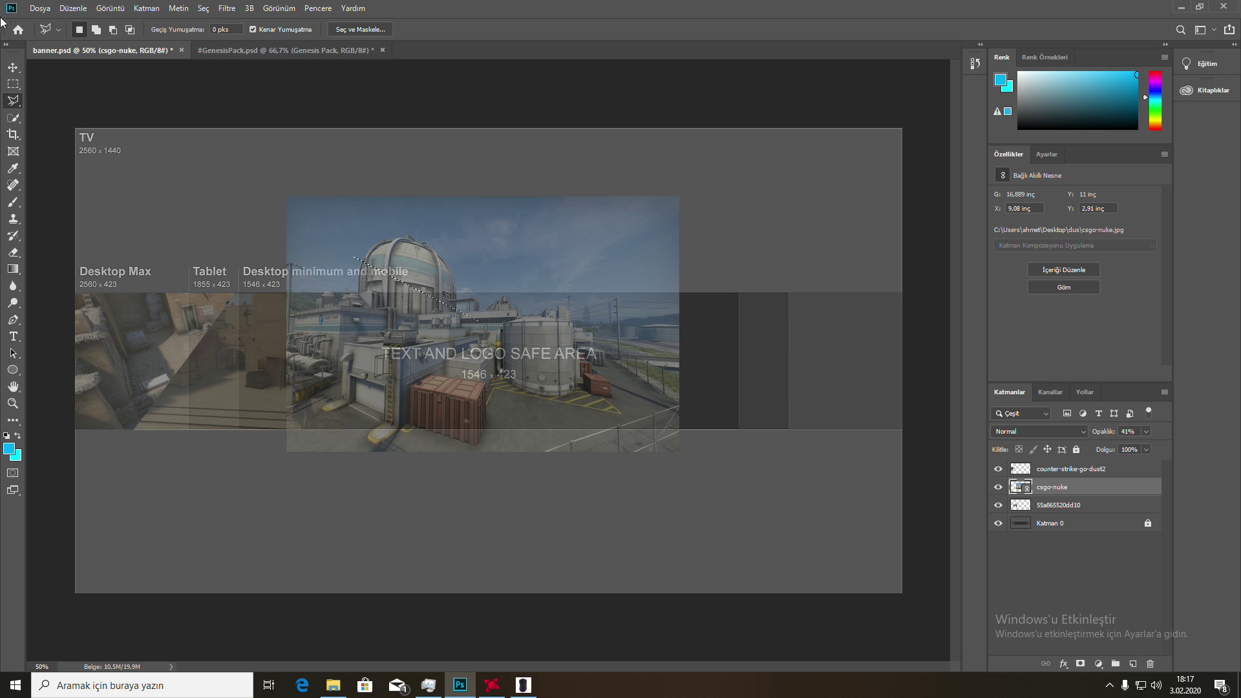
right_click(475, 288)
click(501, 295)
click(13, 67)
mouse_move(439, 277)
mouse_down()
mouse_move(549, 316)
mouse_move(454, 310)
mouse_up()
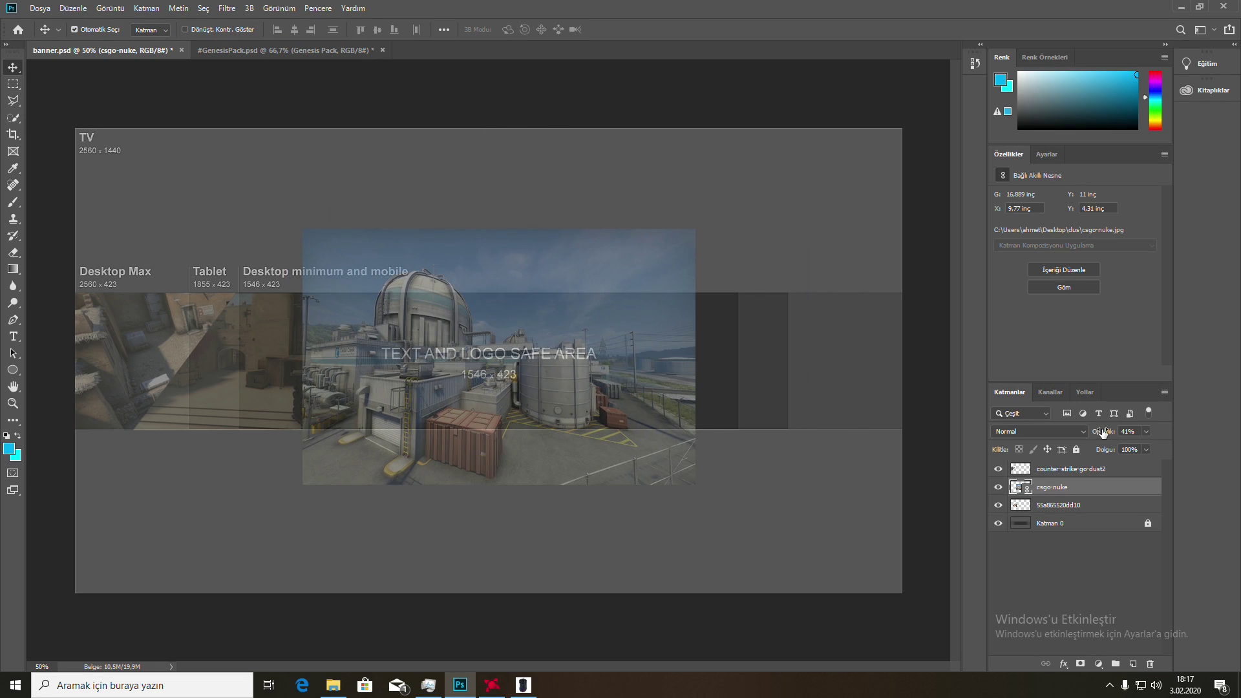
drag(1105, 432, 1088, 432)
mouse_move(471, 332)
mouse_down()
mouse_move(534, 331)
mouse_move(460, 327)
mouse_up()
Rasterize the csgo-nuke layer and delete its lassoed areas above the banner strip and left of the second slice's slanted edge.
key(l)
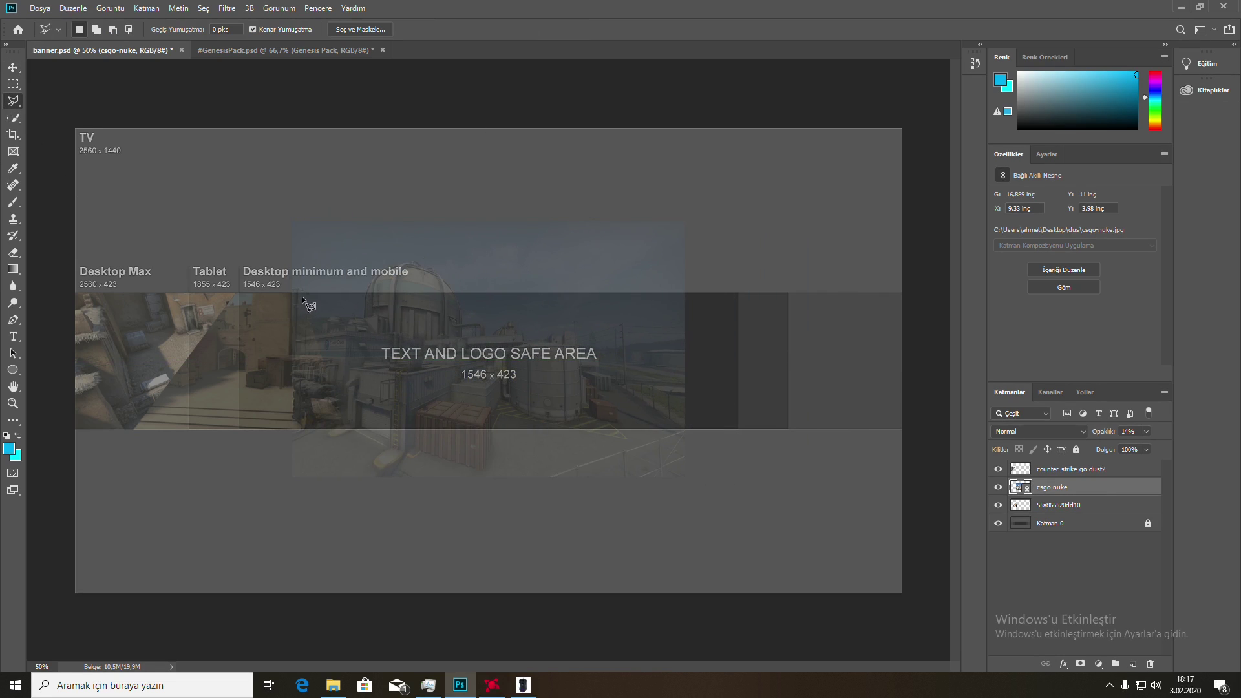
click(300, 291)
click(363, 491)
click(238, 506)
click(264, 201)
click(816, 200)
click(685, 293)
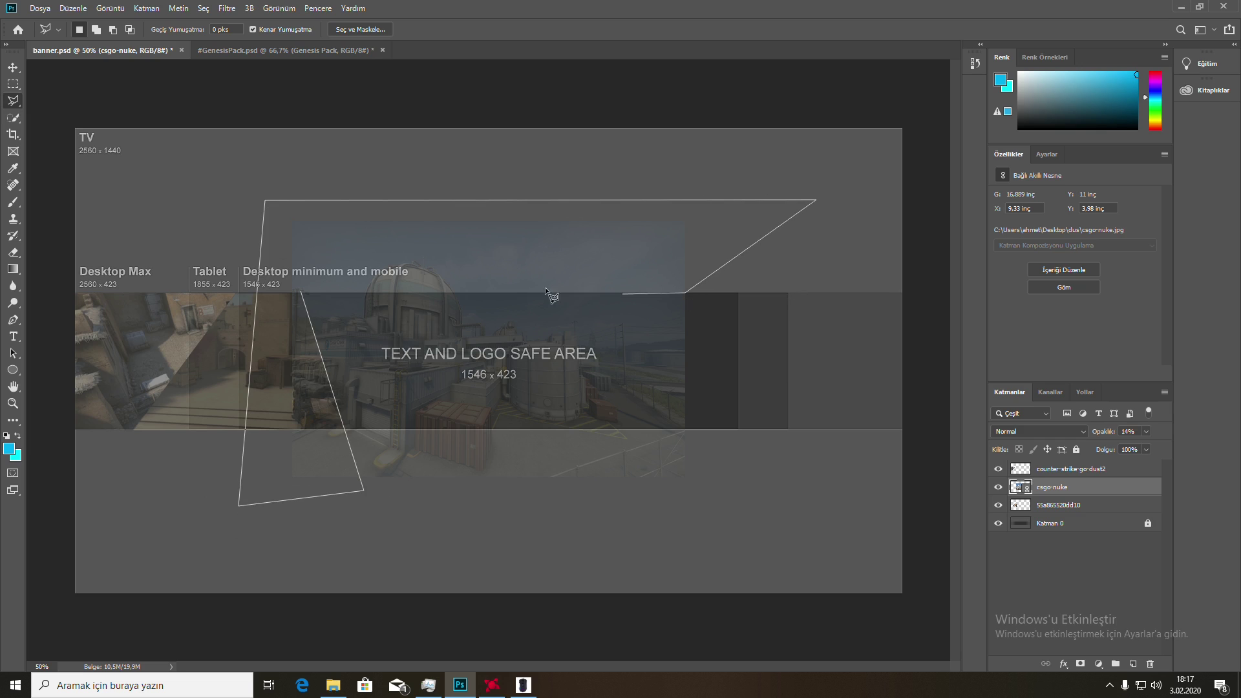
click(301, 293)
right_click(1050, 487)
click(1099, 351)
key(Delete)
right_click(401, 252)
click(434, 260)
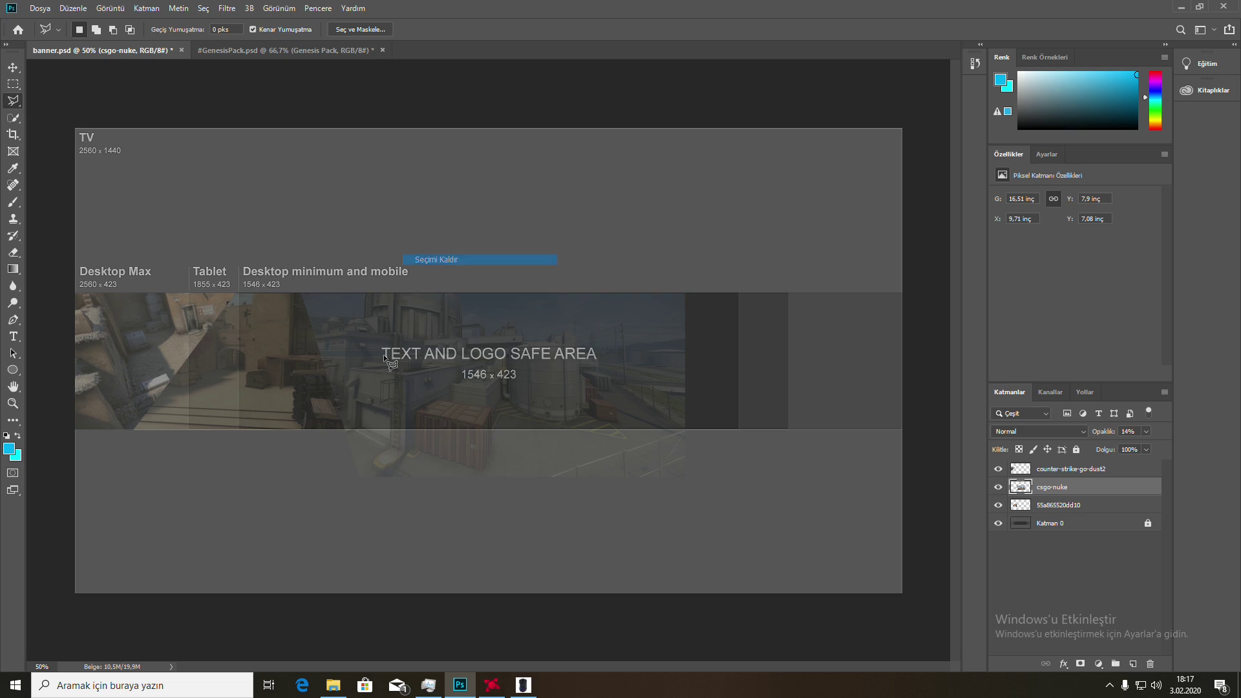
Lasso and delete the part of the csgo-nuke image below the banner strip, then clear the selection.
click(337, 429)
click(833, 428)
click(789, 534)
click(340, 430)
key(Delete)
right_click(387, 451)
click(464, 223)
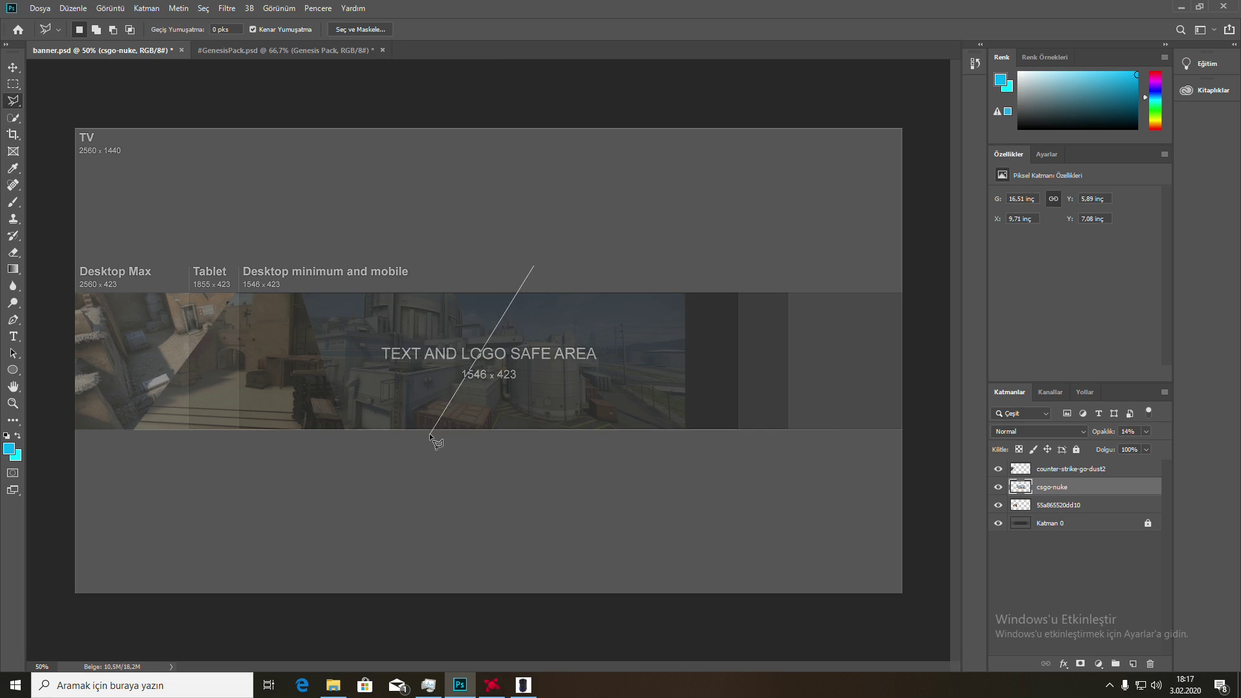
Cut the csgo-nuke slice's right side along a slanted edge across the safe area by lassoing and deleting the rest.
click(436, 447)
click(721, 463)
click(701, 265)
click(532, 266)
key(Delete)
right_click(572, 338)
click(577, 348)
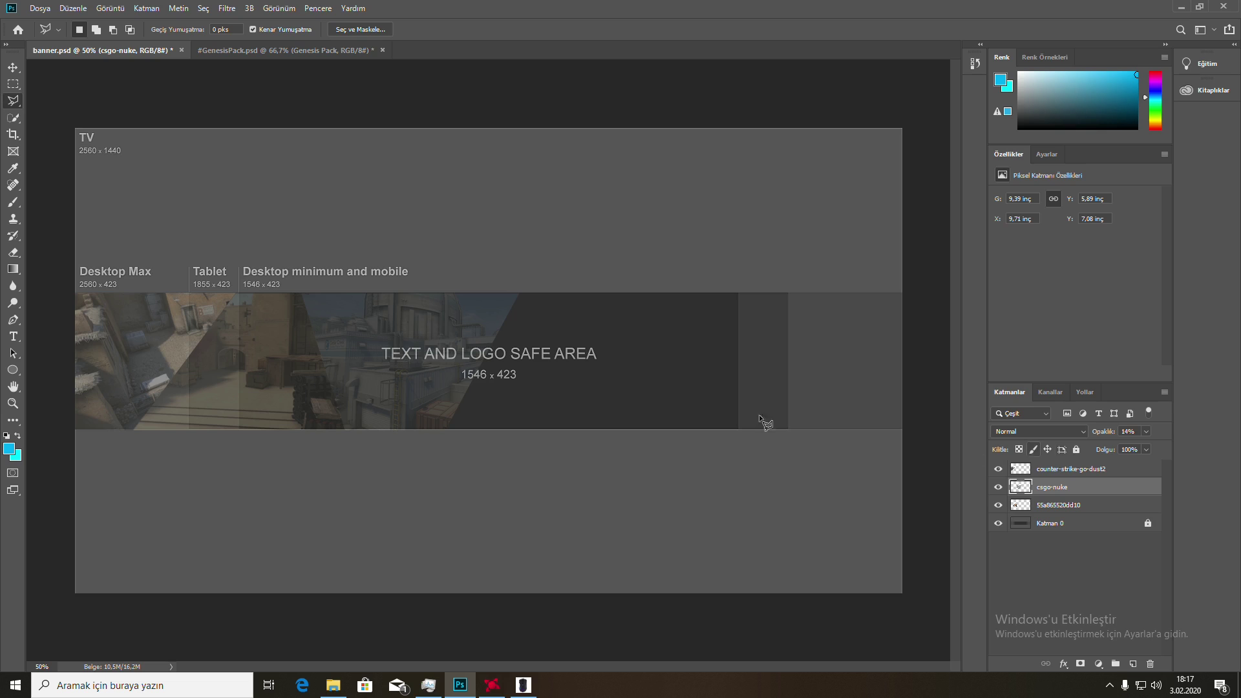
Place csgo-z-connector-1024x575 as a linked image, sized about 16.03 × 9.65 in, over the csgo-nuke slice's slanted edge at X 16.05 in, Y 4.66 in.
click(30, 11)
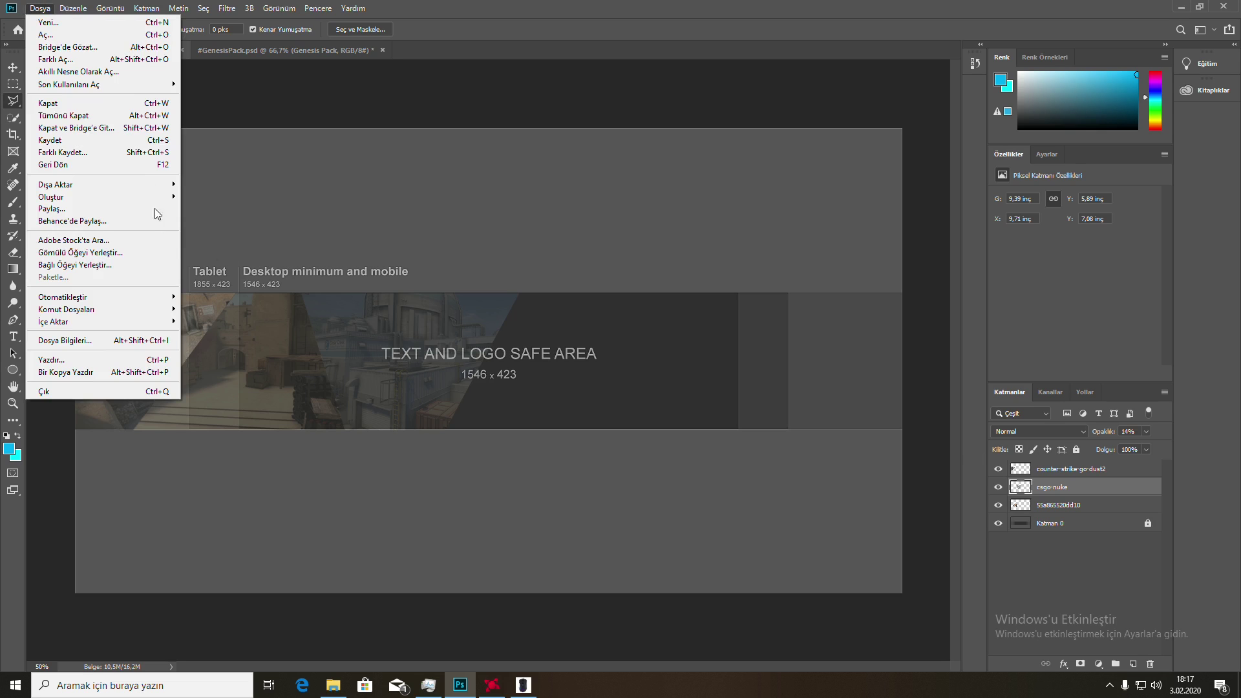
click(78, 263)
double_click(370, 126)
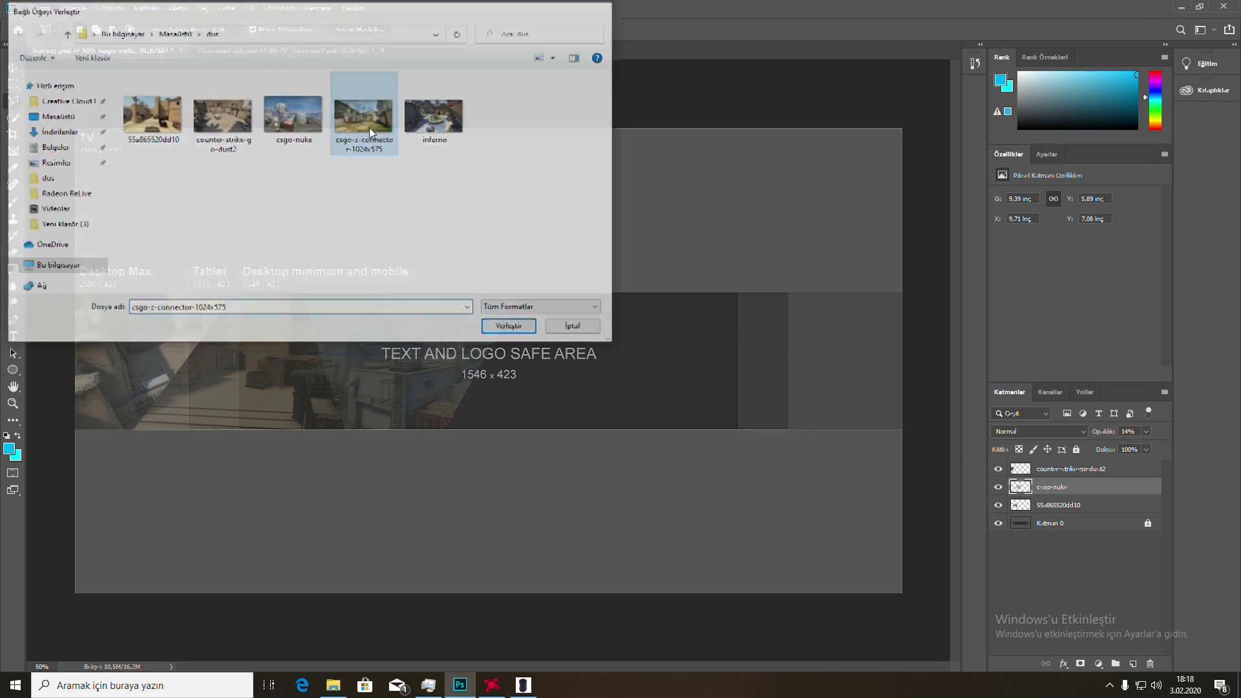
drag(505, 347, 608, 254)
drag(756, 362, 800, 400)
drag(727, 324, 748, 385)
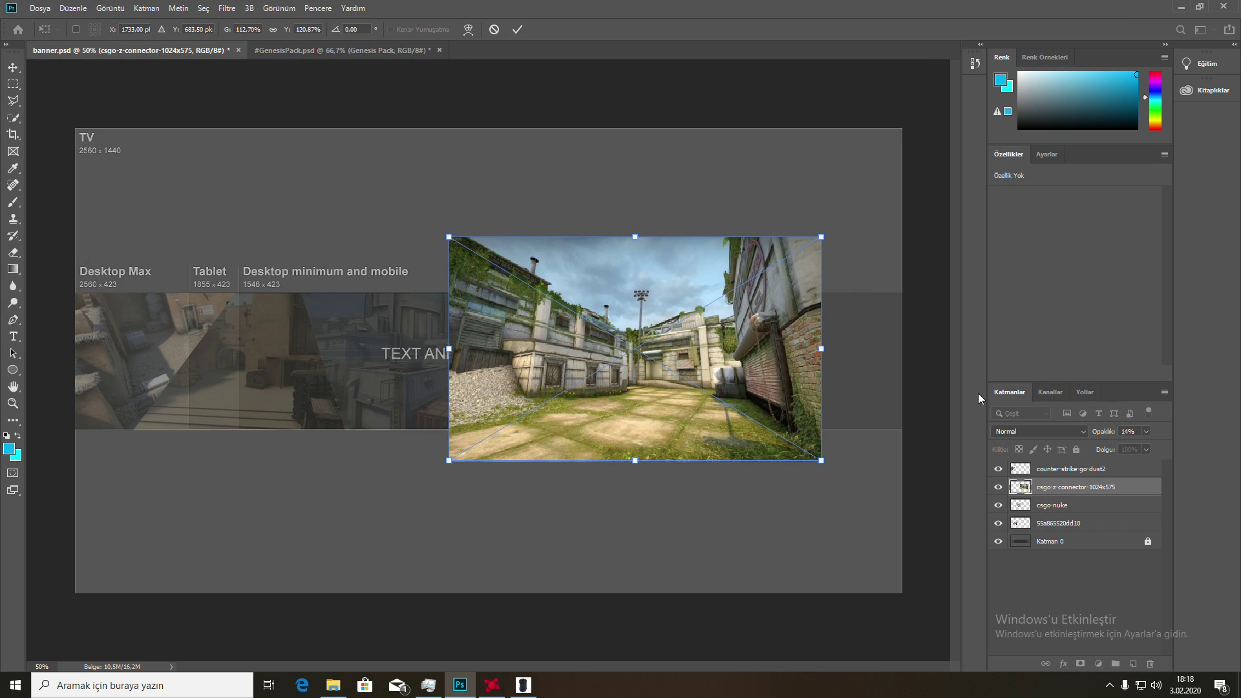
key(Return)
Rasterize the csgo-z-connector-1024x575 layer and lower its opacity to 16%.
drag(1112, 432, 1076, 427)
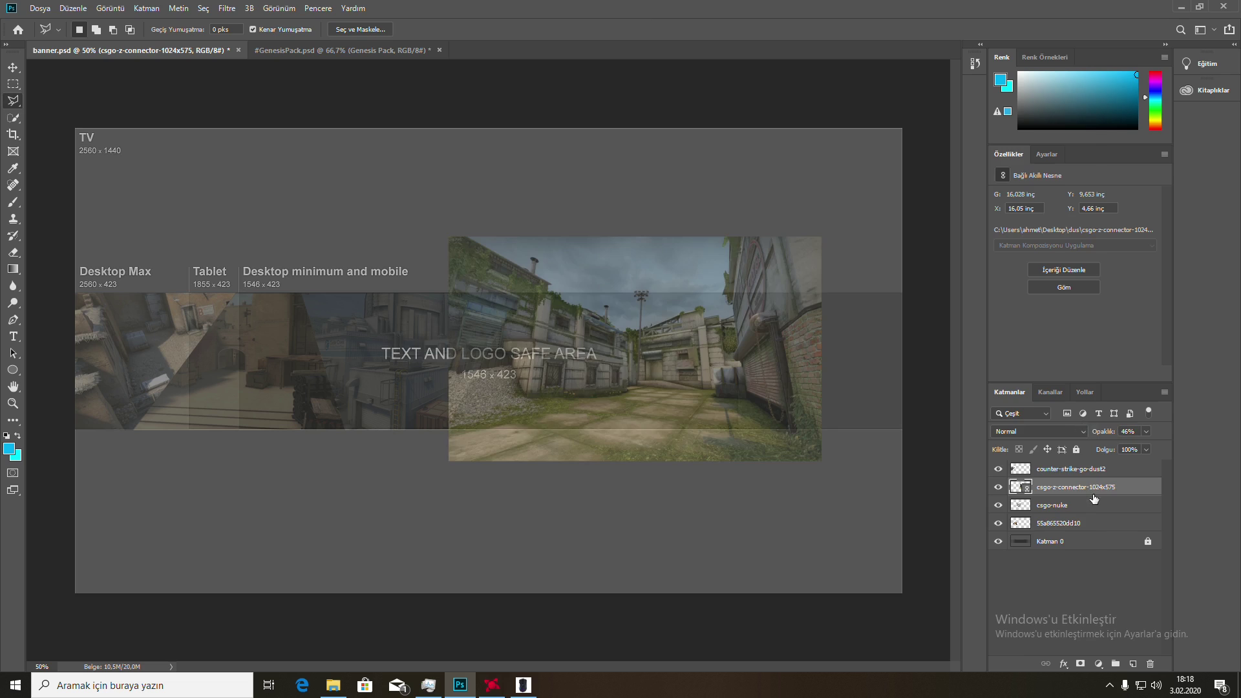
right_click(1093, 496)
click(957, 405)
key(1)
key(6)
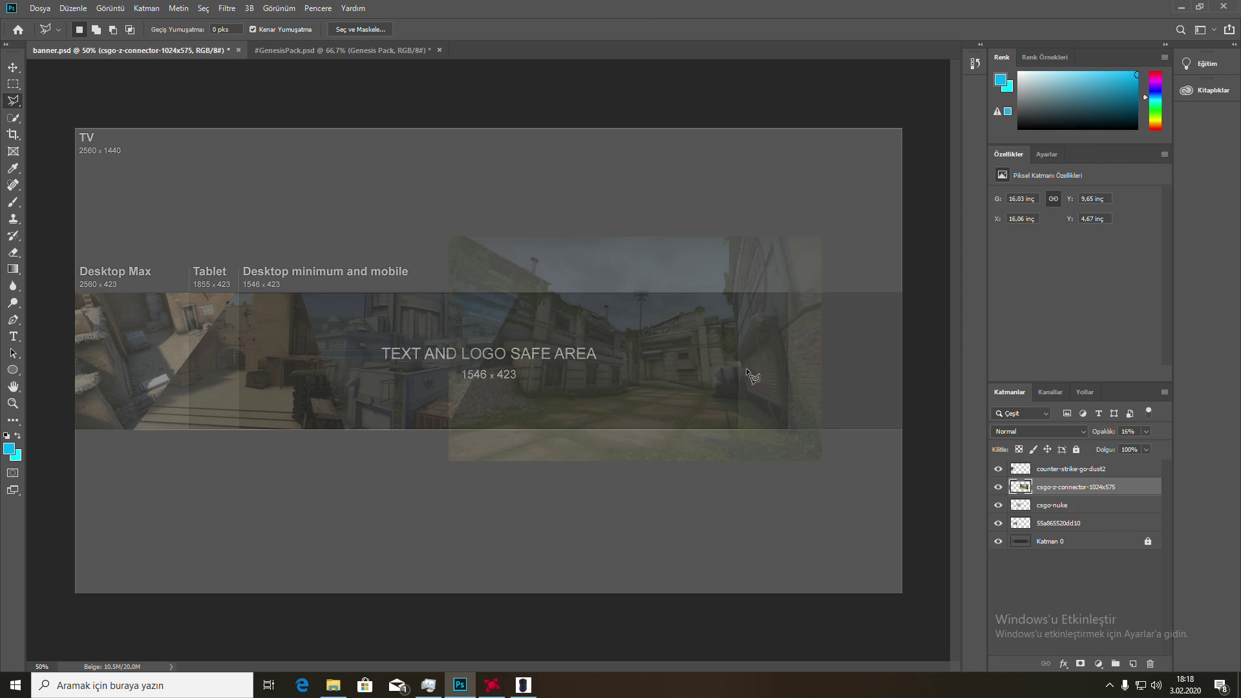
Lasso and delete the connector image's areas above the banner strip and left of the csgo-nuke slice's slanted edge, then clear the selection.
click(519, 292)
click(440, 442)
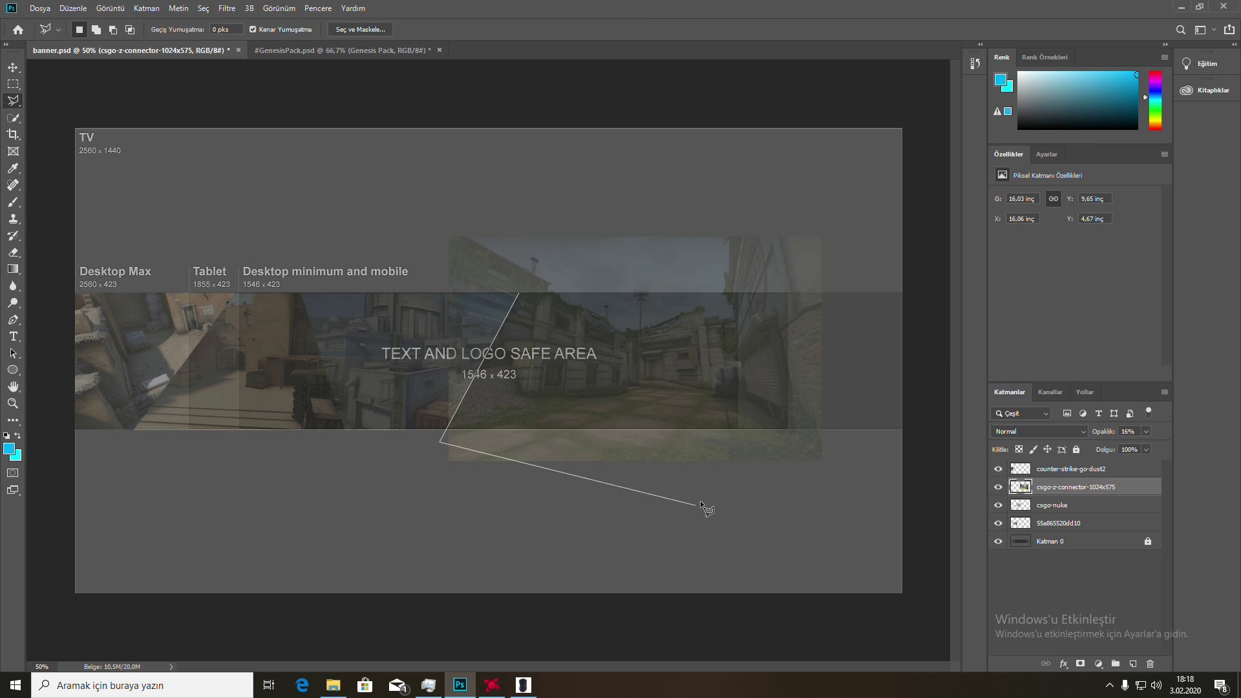
click(433, 225)
click(823, 293)
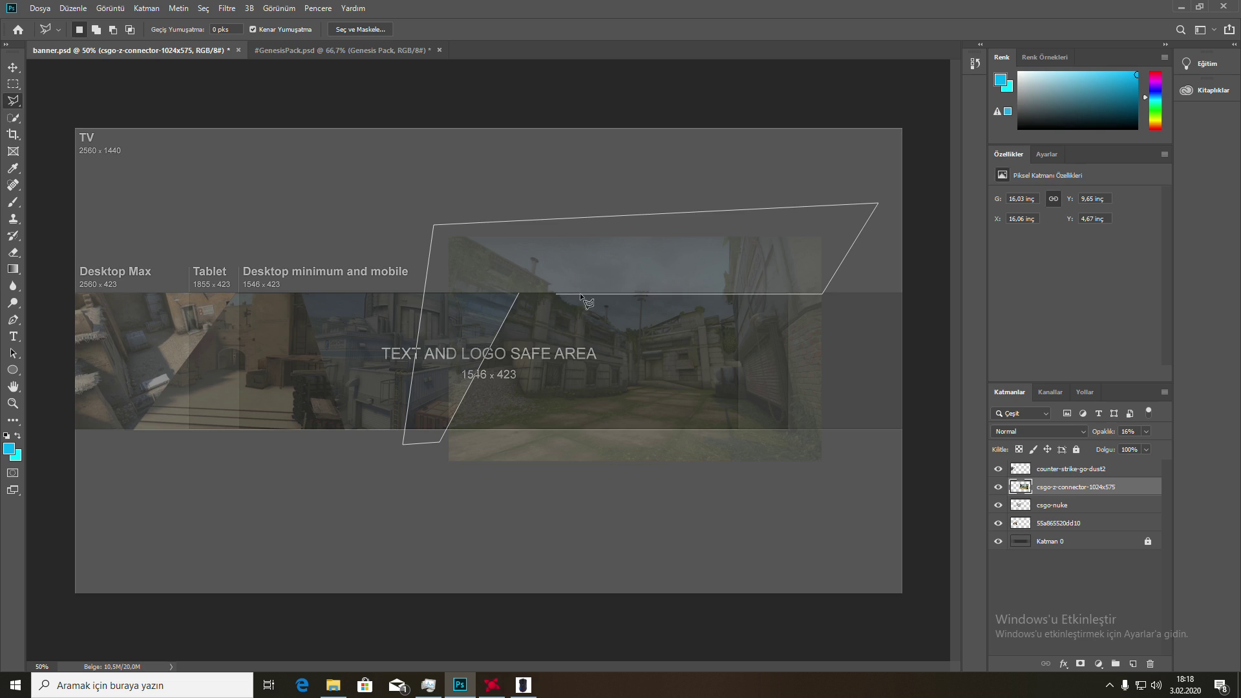
double_click(523, 293)
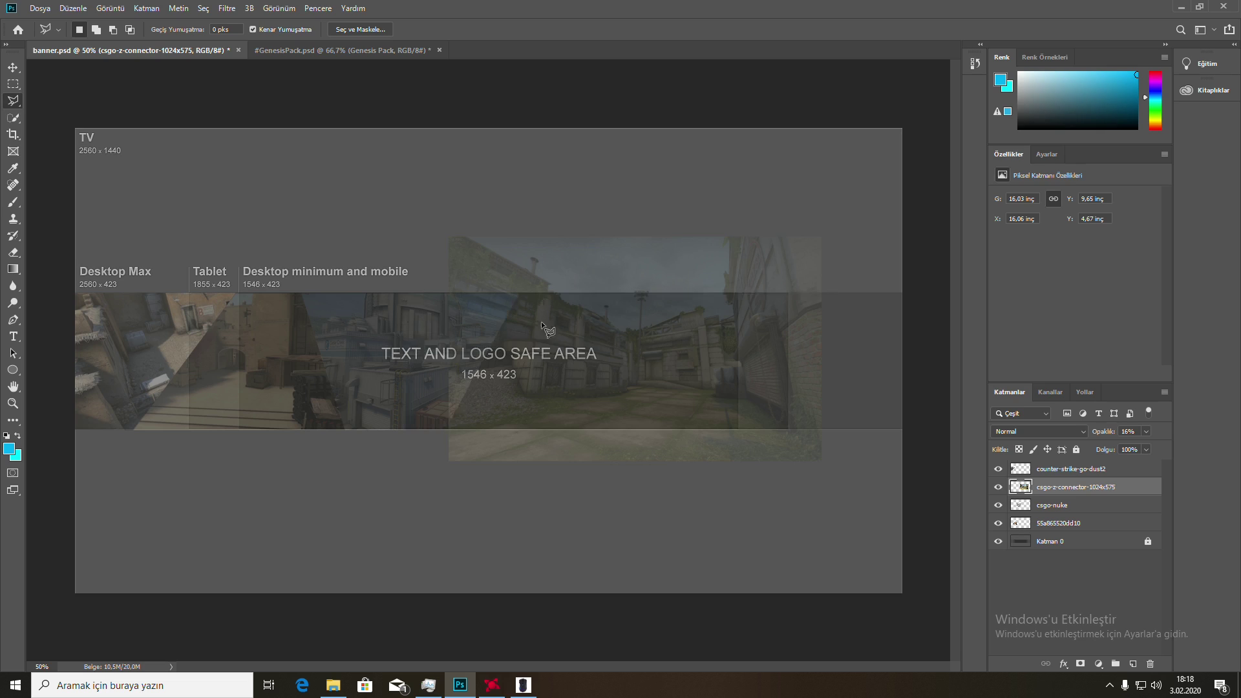
right_click(557, 328)
click(569, 337)
Lasso and delete the part of the connector image below the banner strip, then clear the selection.
click(445, 429)
click(868, 431)
click(872, 478)
click(448, 496)
click(436, 480)
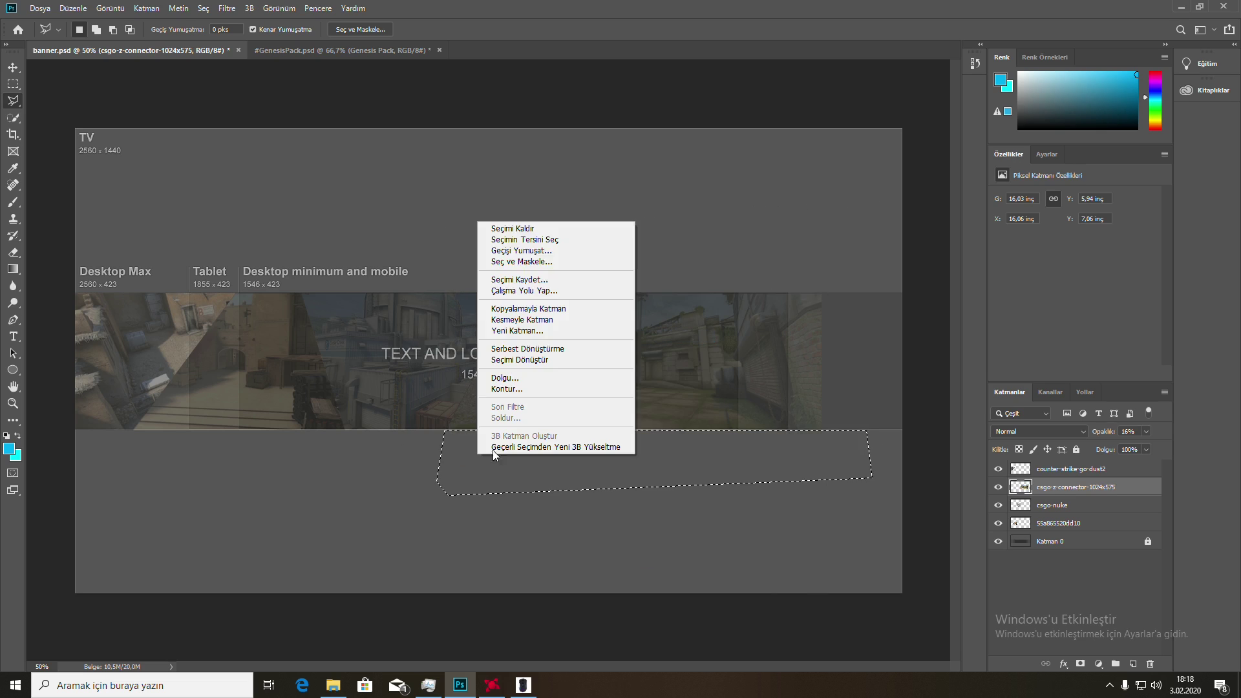
click(550, 228)
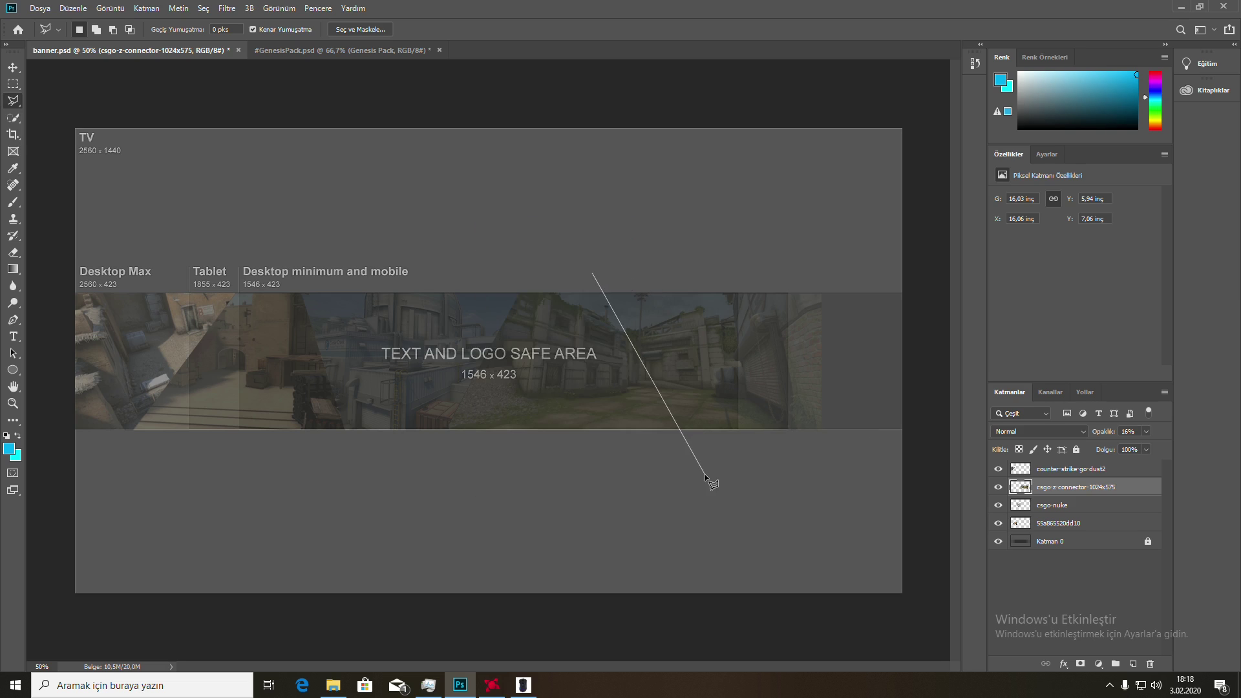
Cut the connector slice's right side along a downward-right slanted edge by lassoing and deleting the rest, then deselect.
click(839, 238)
click(592, 272)
key(Delete)
right_click(666, 377)
click(684, 386)
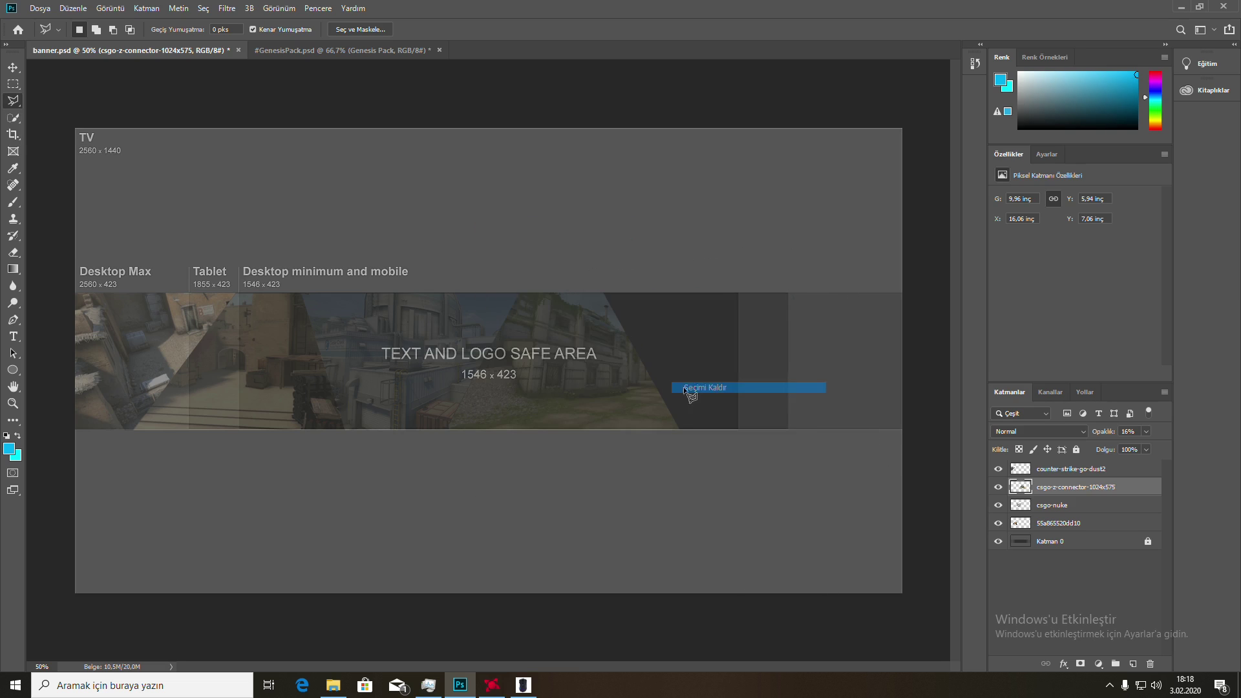
Place inferno as a linked image, sized about 20.89 × 11.75 in, over the banner's right part at X 15.56 in, Y 4.56 in.
click(40, 8)
click(72, 158)
double_click(459, 103)
drag(640, 349, 744, 350)
drag(284, 189, 416, 262)
drag(580, 369, 603, 342)
key(Return)
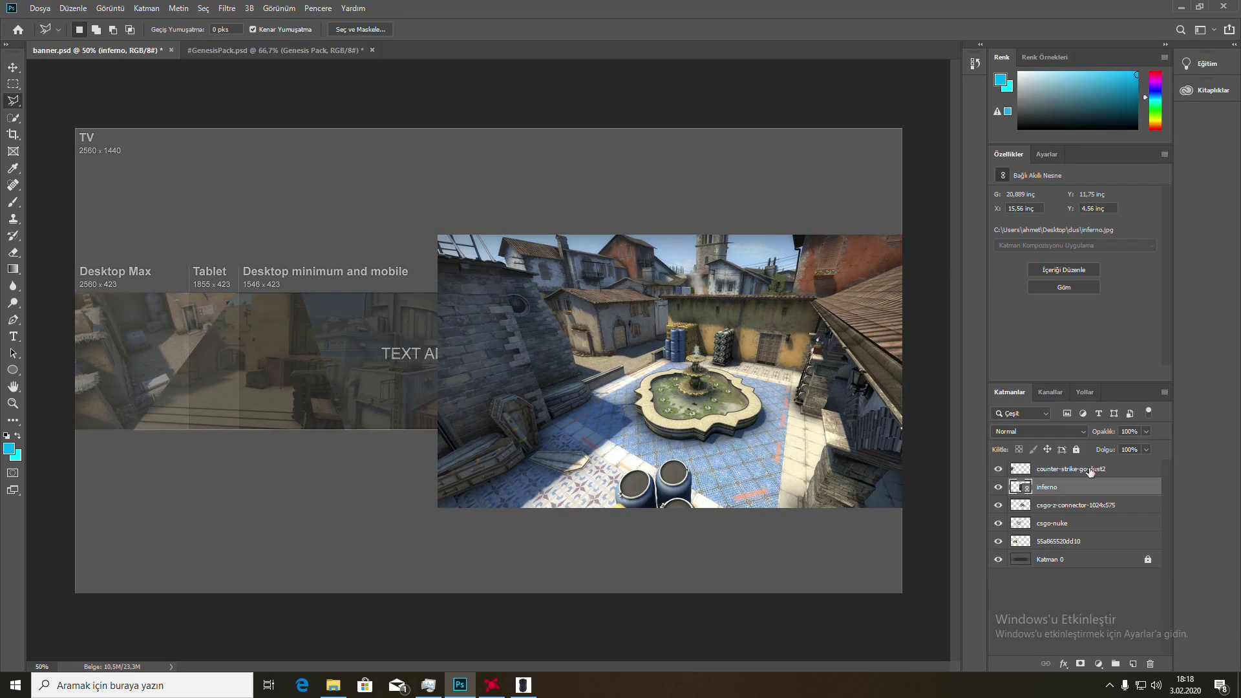
Lower the inferno layer's opacity to 21% and lasso its areas above the strip and left of the connector slice's slanted edge.
drag(1104, 434, 1096, 430)
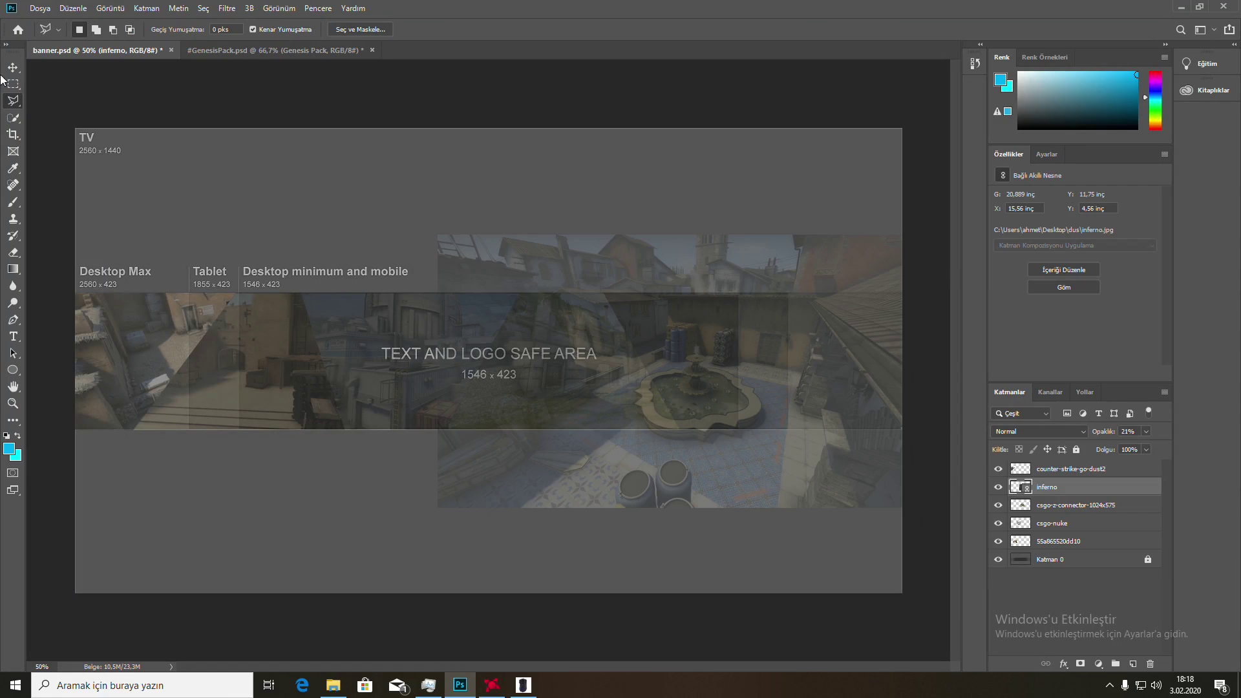
click(606, 294)
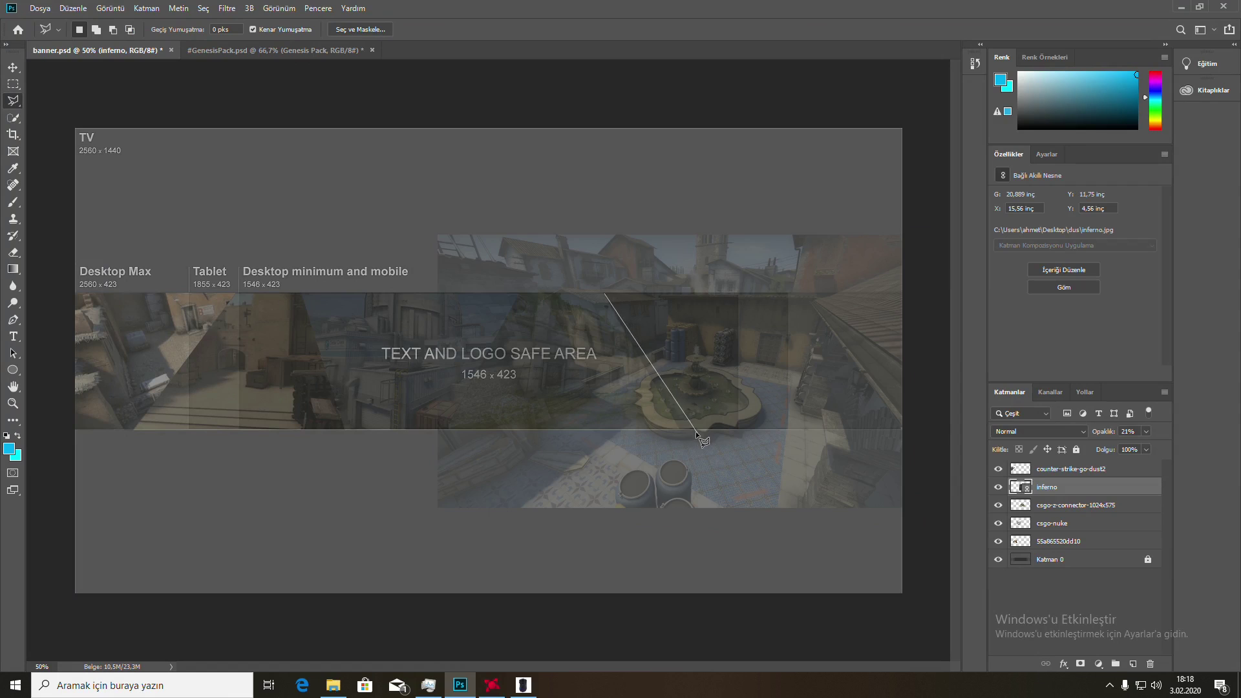
click(742, 546)
click(261, 551)
click(369, 165)
click(914, 219)
click(924, 272)
click(607, 294)
right_click(1060, 484)
click(1028, 492)
double_click(1029, 494)
key(Return)
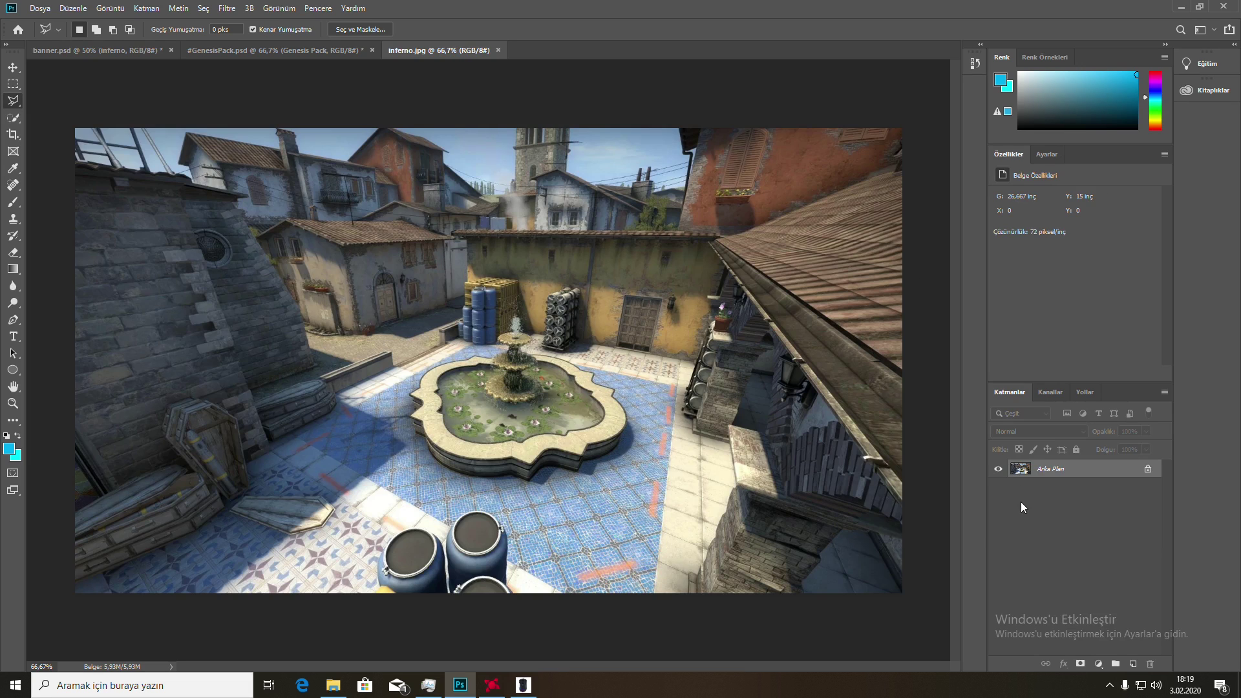
click(499, 51)
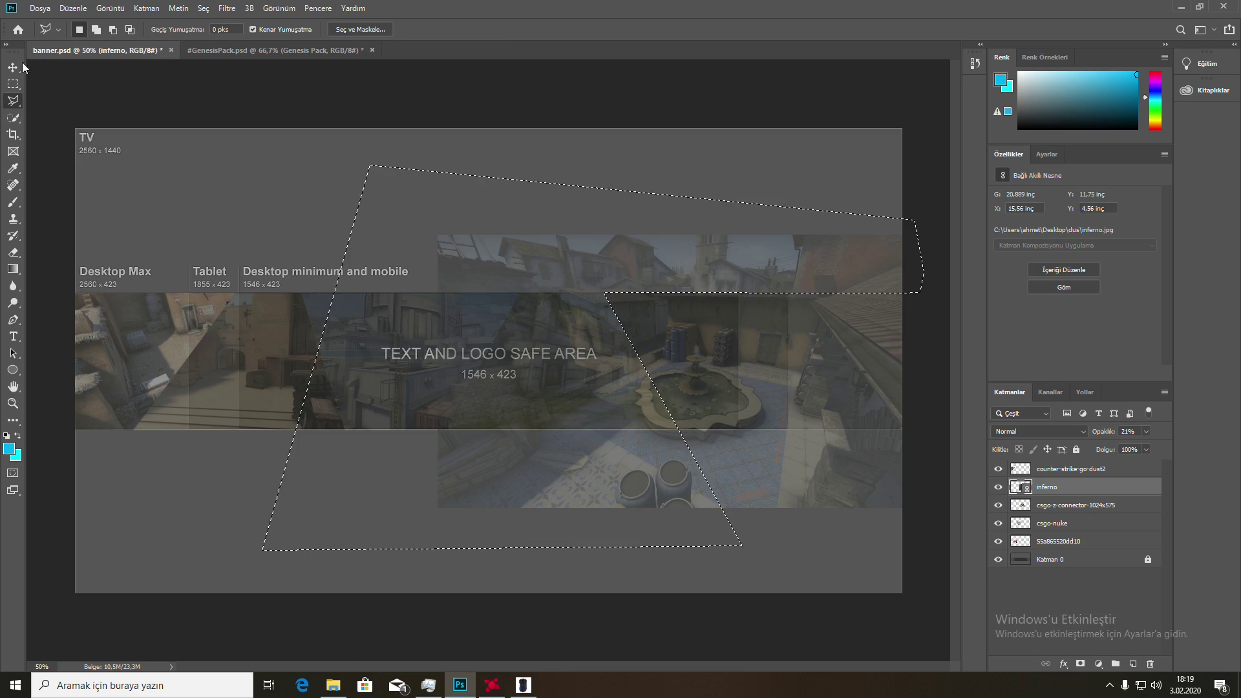
Rasterize the inferno layer, delete its lassoed area and clear the selection.
right_click(1058, 487)
click(1099, 351)
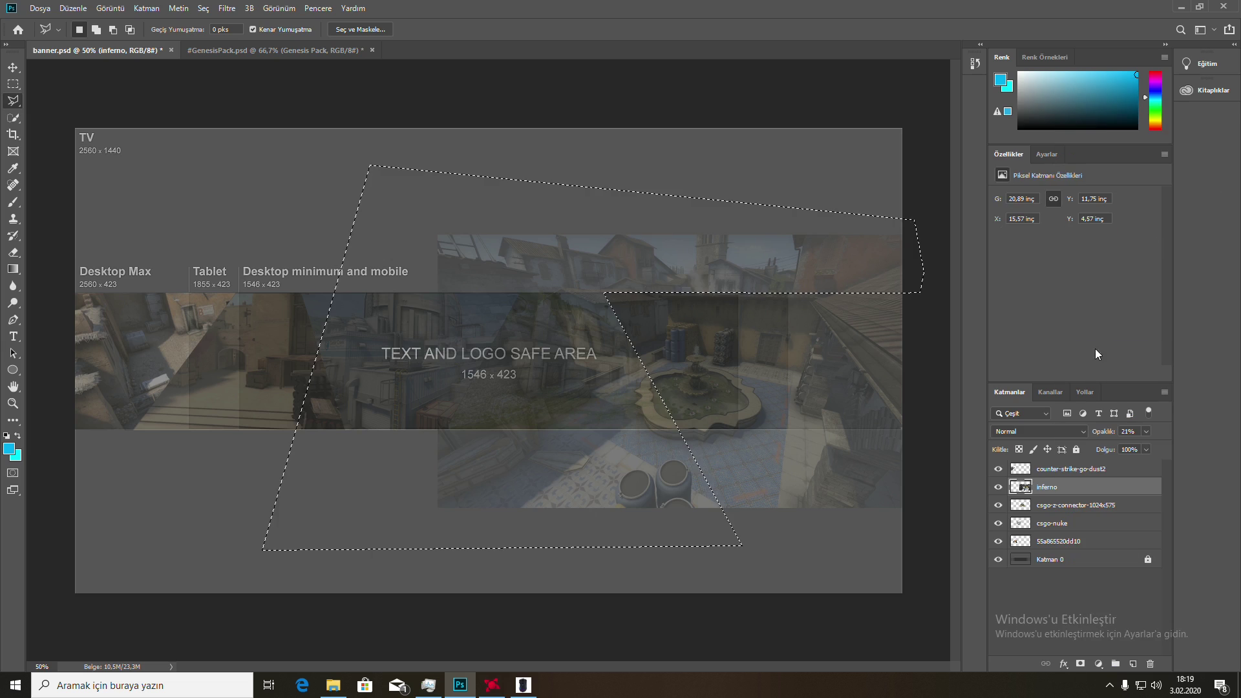
right_click(700, 278)
click(709, 285)
Lasso and delete the part of the inferno image below the banner strip, then clear the selection.
click(677, 428)
click(670, 428)
key(Delete)
right_click(726, 232)
click(818, 238)
Set the opacity of the inferno, csgo-z-connector-1024x575, csgo-nuke and 55a865520dd10 layers to 100%.
drag(1105, 434, 1177, 440)
click(1093, 473)
click(1091, 488)
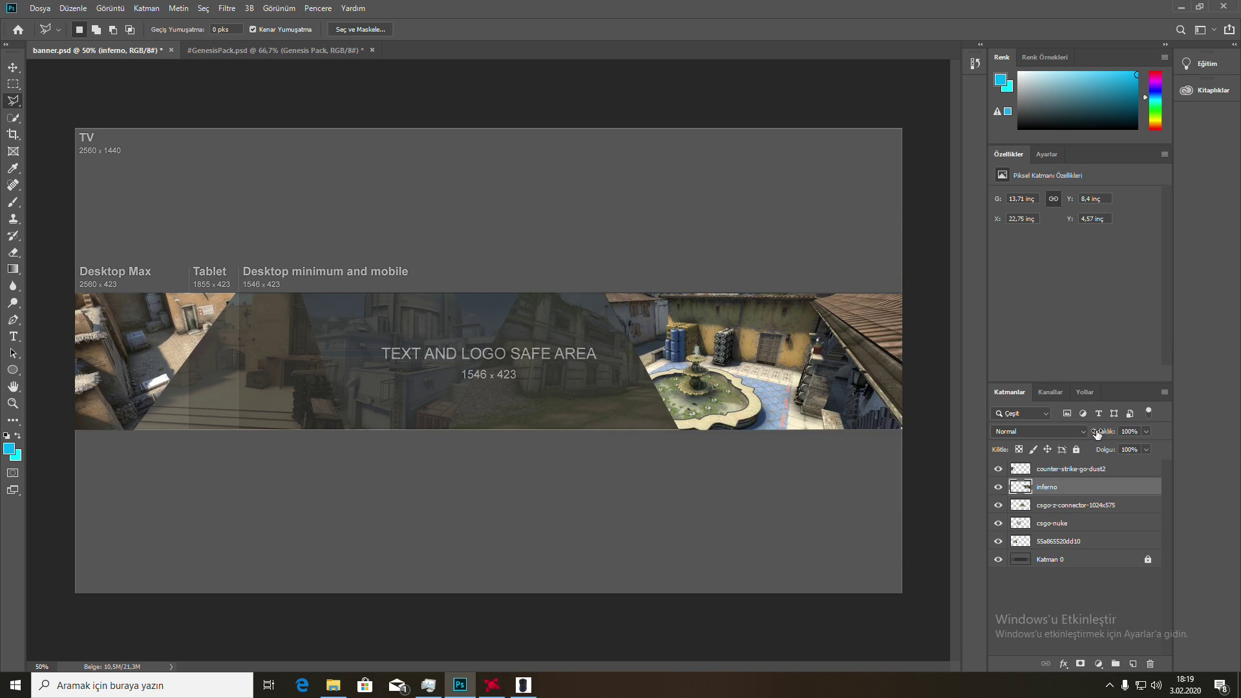
key(alt+bracketleft)
key(0)
key(alt+bracketleft)
key(0)
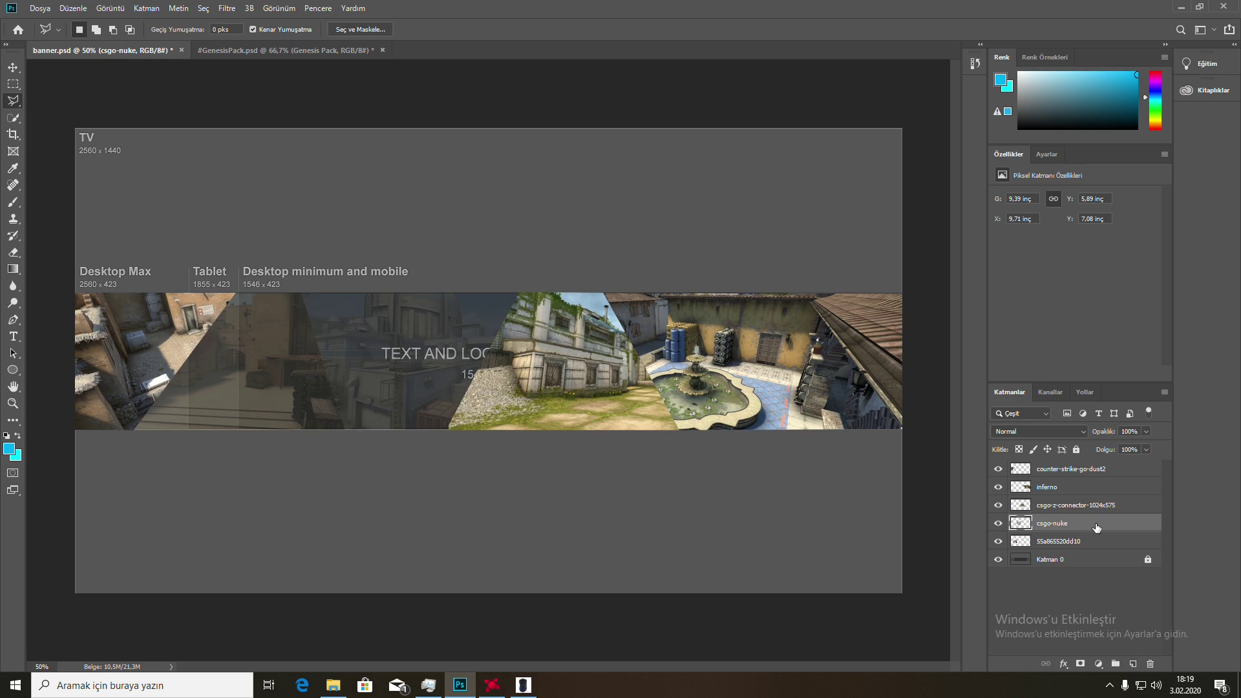
key(alt+bracketleft)
key(0)
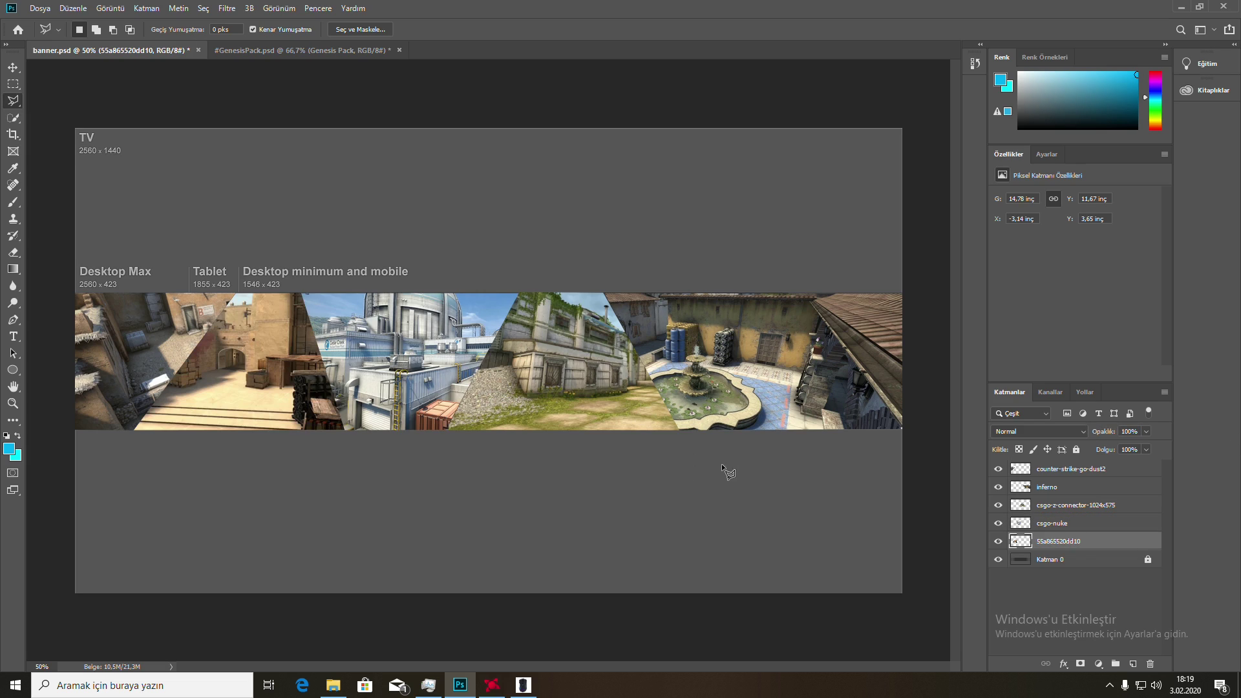
Open Chrome and search Google Images for "karambit csgo png".
click(456, 691)
double_click(19, 626)
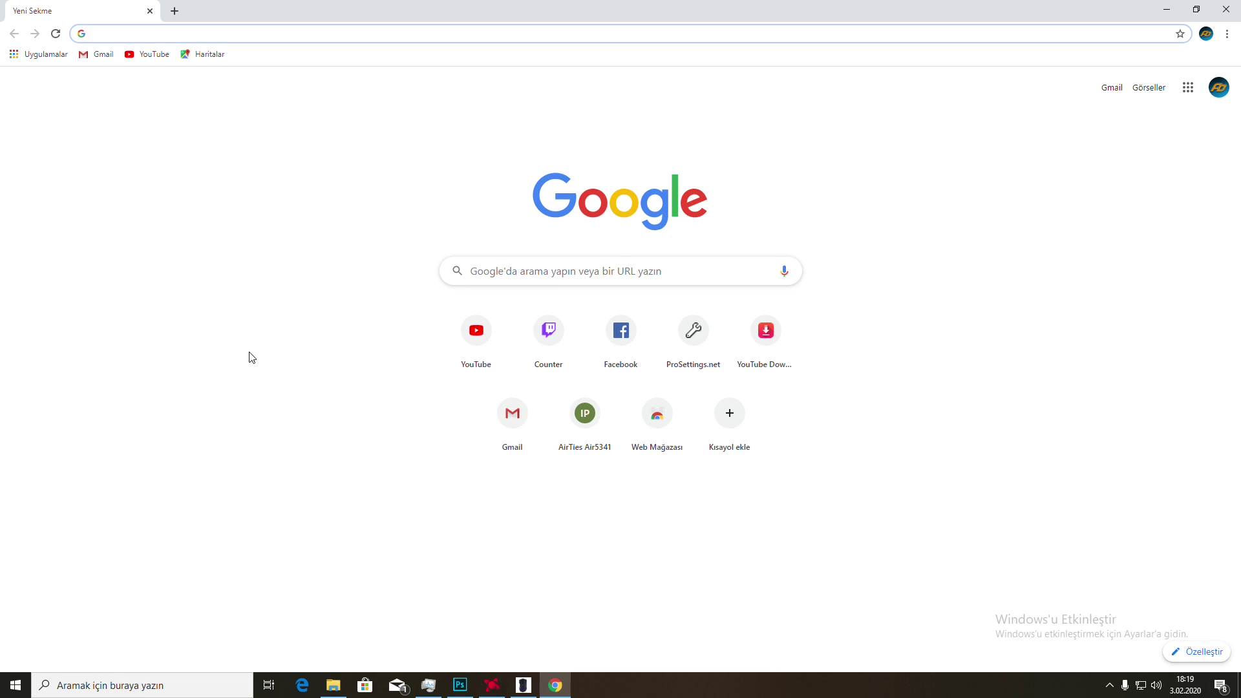
text(karambit)
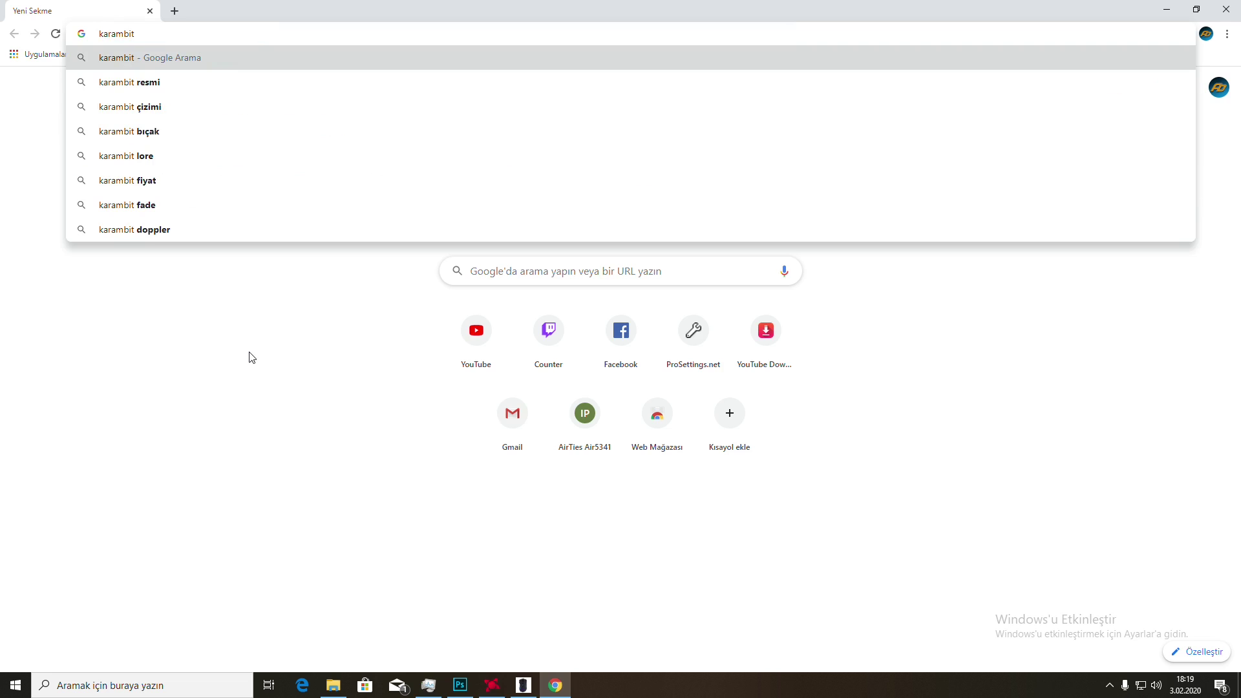
text( csgp png)
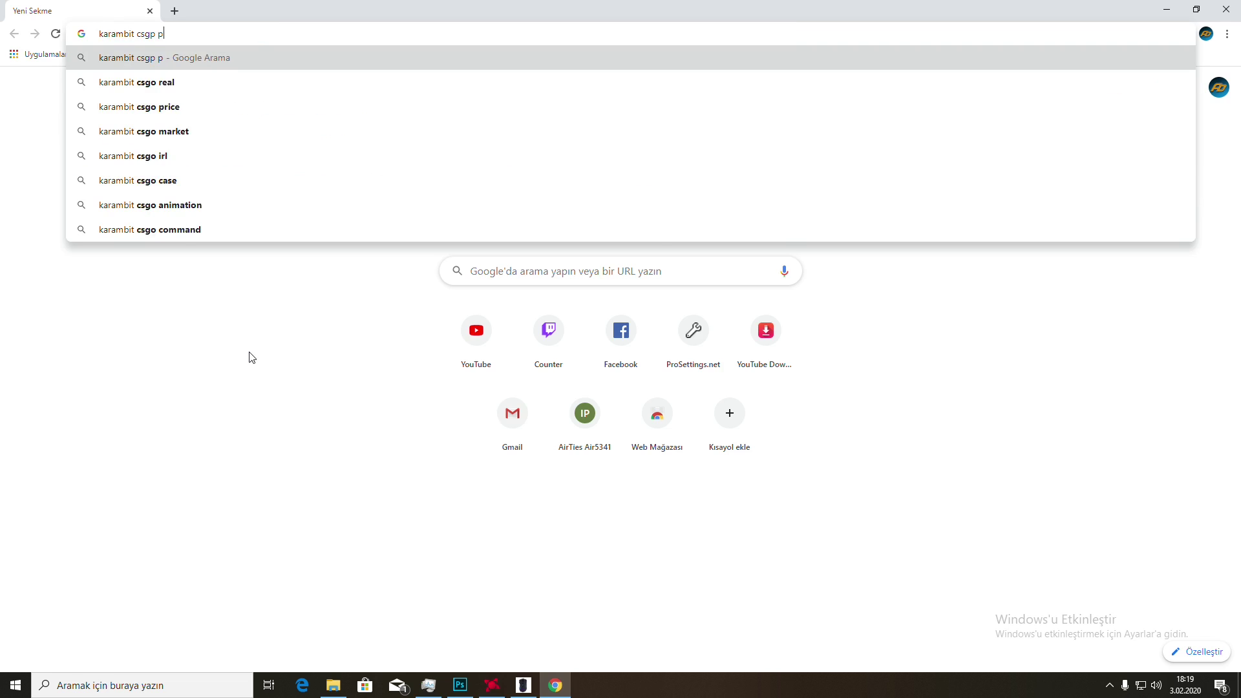
key(Return)
click(188, 130)
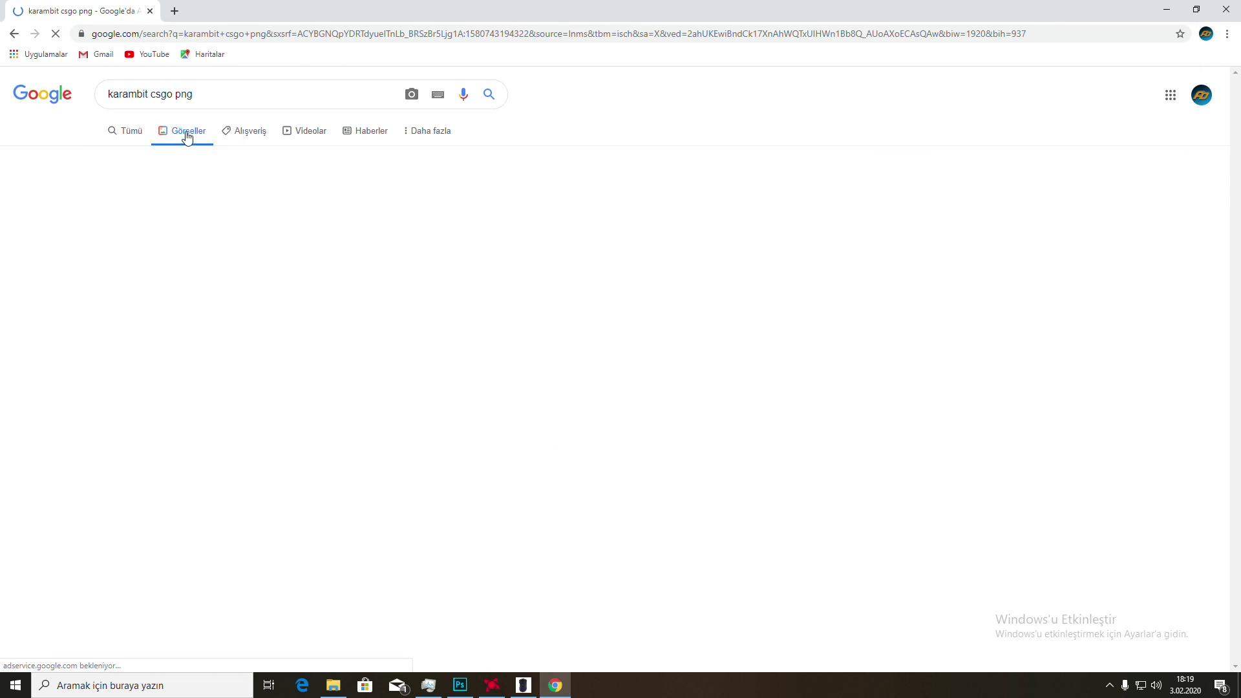
Preview the Fadecase Karambit Elite Fade image and save it to the desktop as a PNG.
click(125, 252)
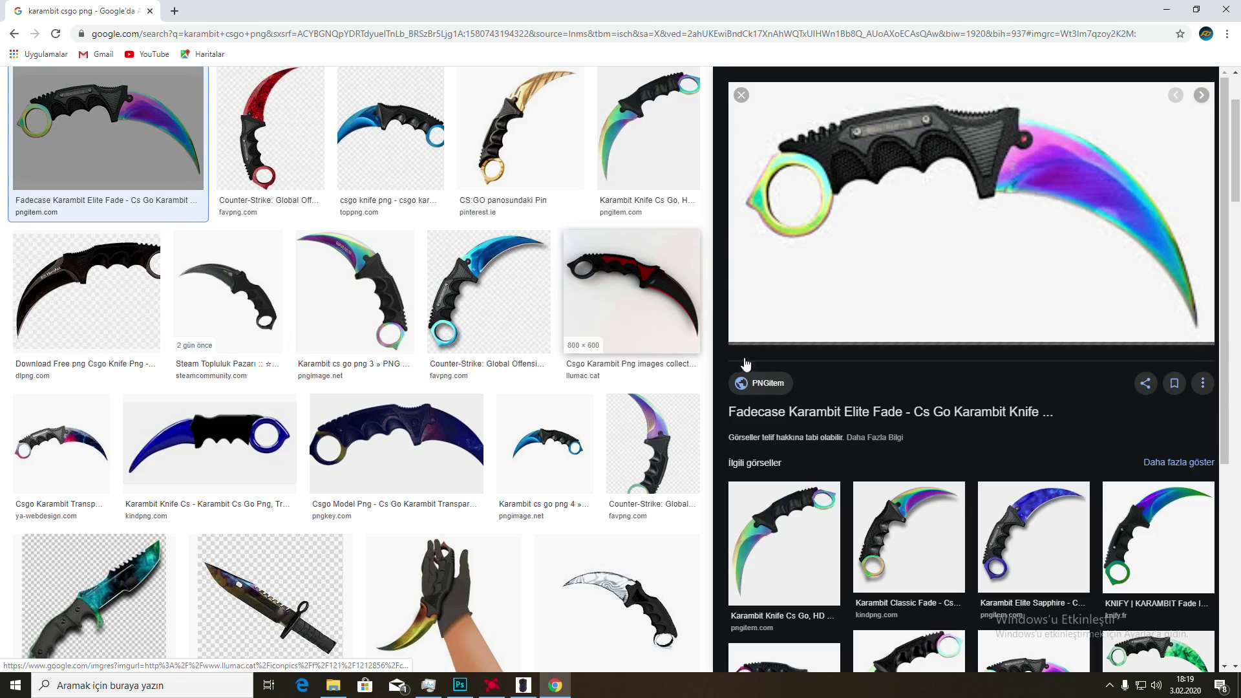
right_click(915, 295)
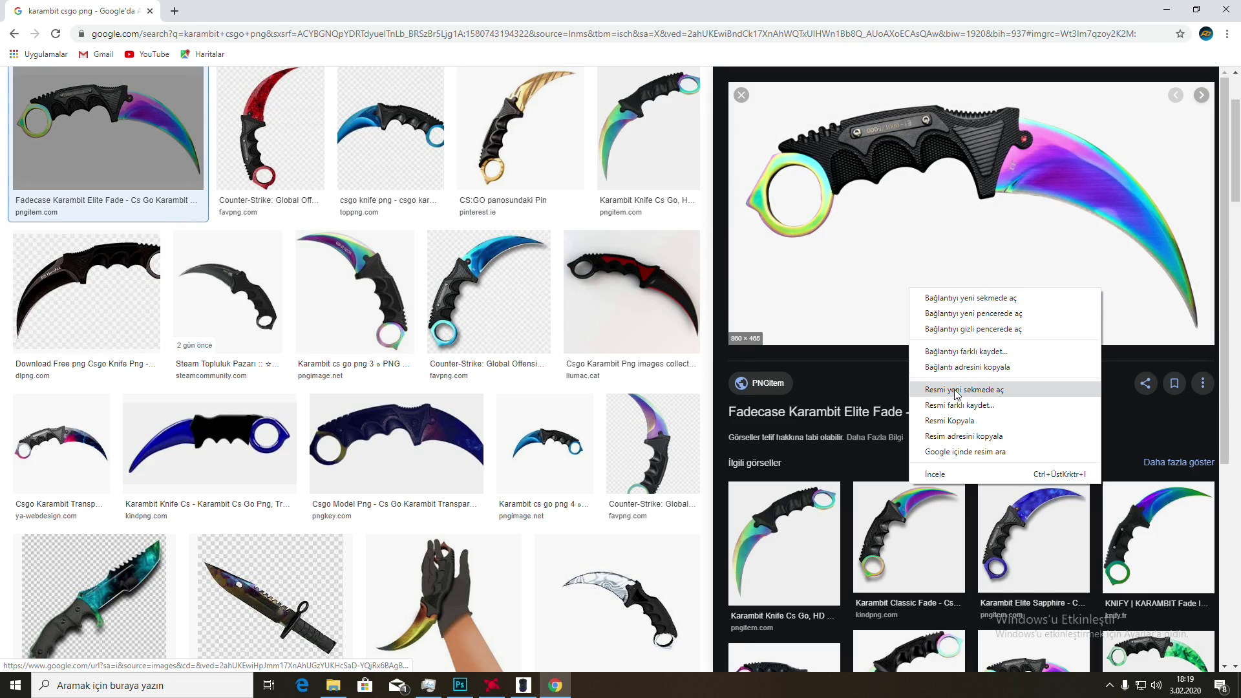
click(938, 407)
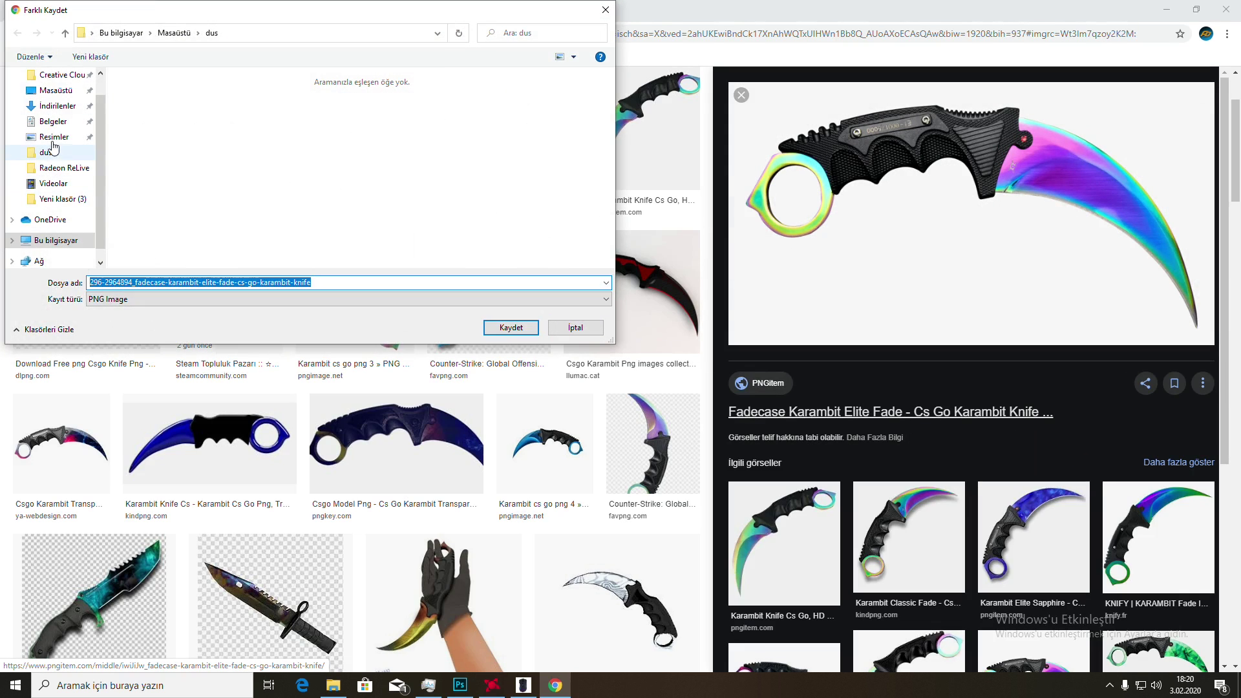
click(56, 90)
click(501, 330)
Switch to Photoshop, place the karambit PNG from the desktop as a linked image, and move its layer above all others.
key(alt+Tab)
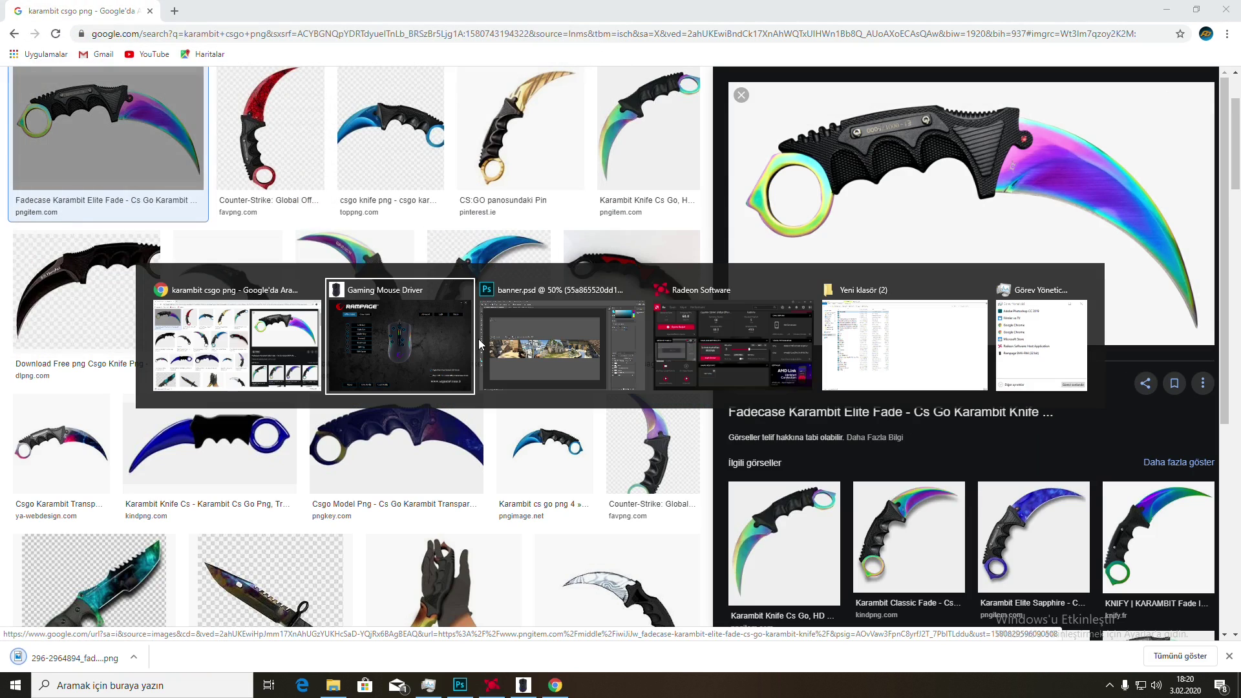
key(alt+Tab)
key(alt+Tab)
click(43, 9)
click(102, 265)
click(56, 116)
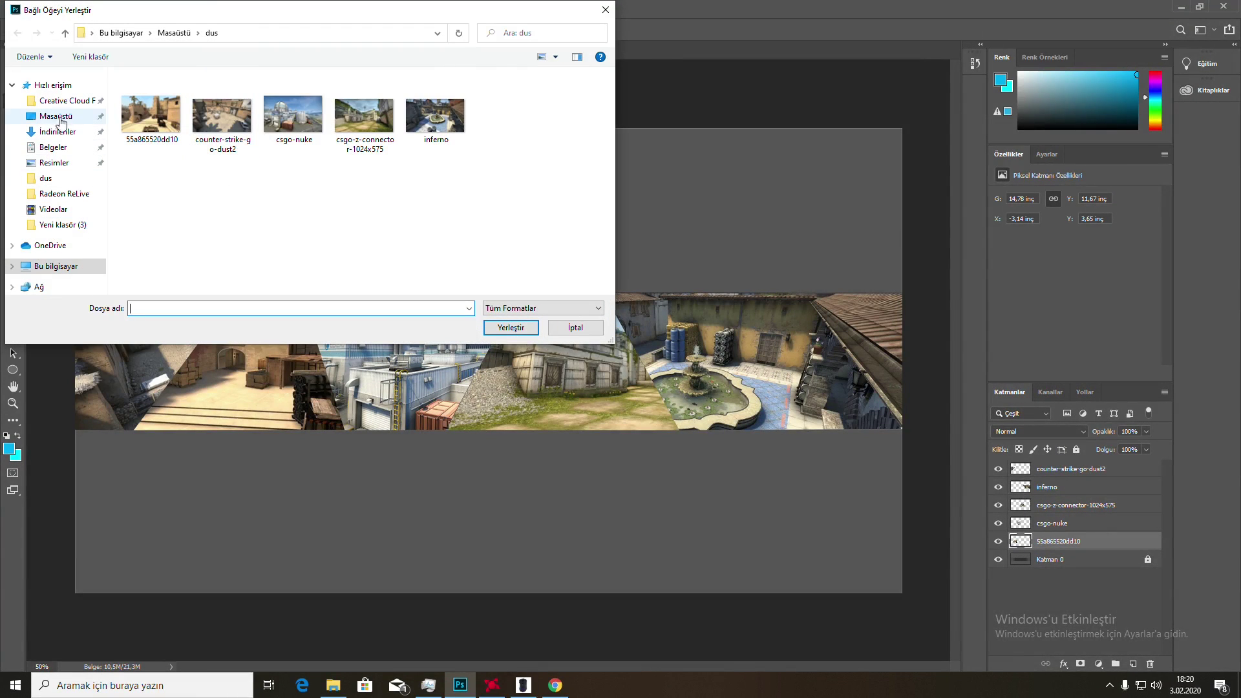
scroll(162, 196, down, 3)
scroll(162, 196, up, 1)
double_click(165, 157)
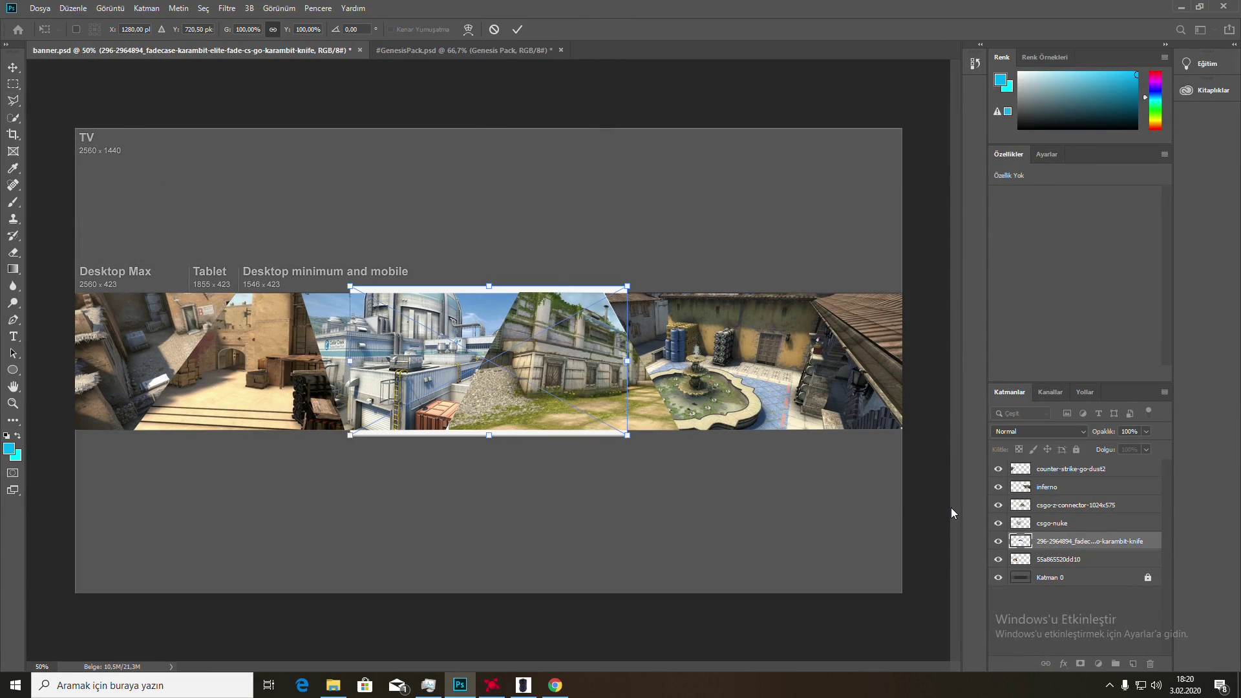
key(Return)
drag(1041, 540, 1064, 465)
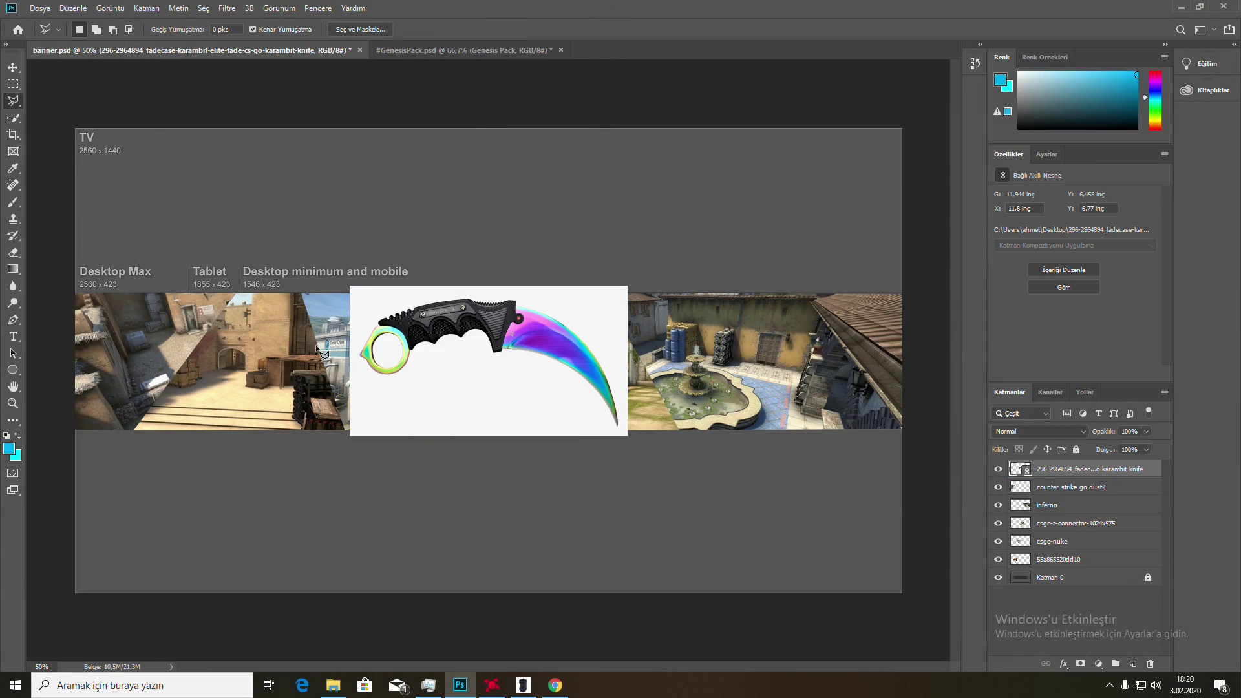
Rasterize the karambit layer and erase its white background around the knife and inside the ring with the Magic Eraser.
click(25, 253)
click(72, 281)
click(410, 380)
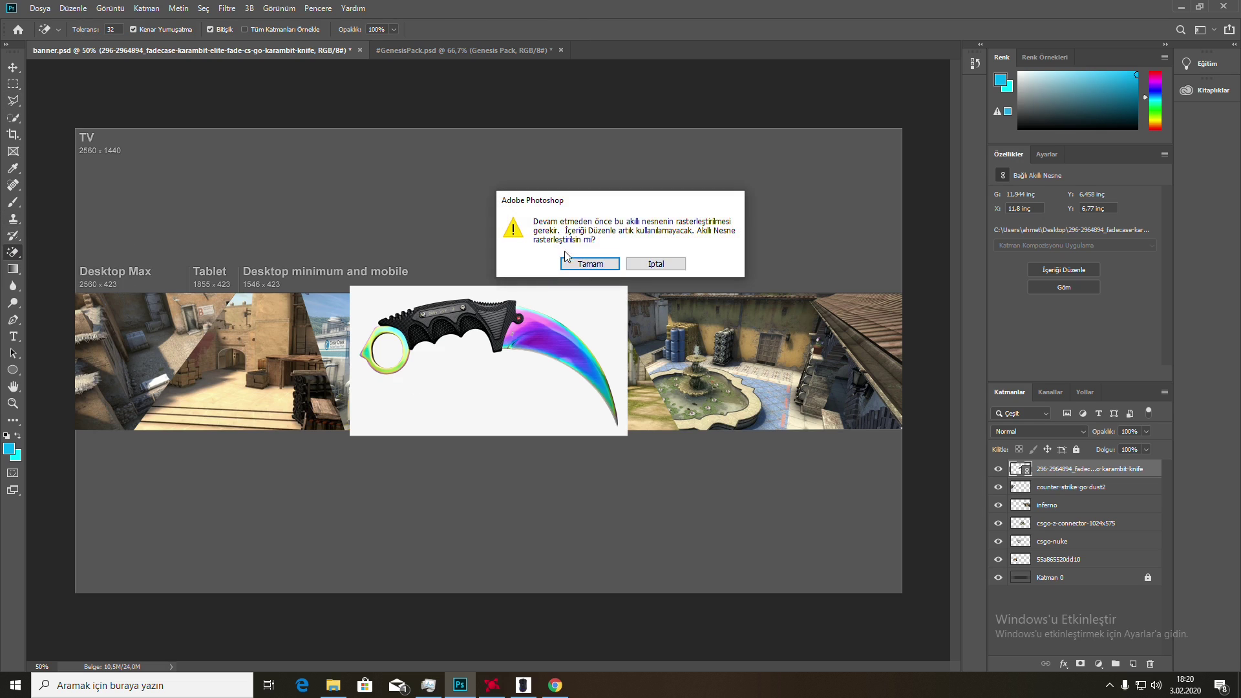
click(568, 261)
click(383, 353)
click(441, 400)
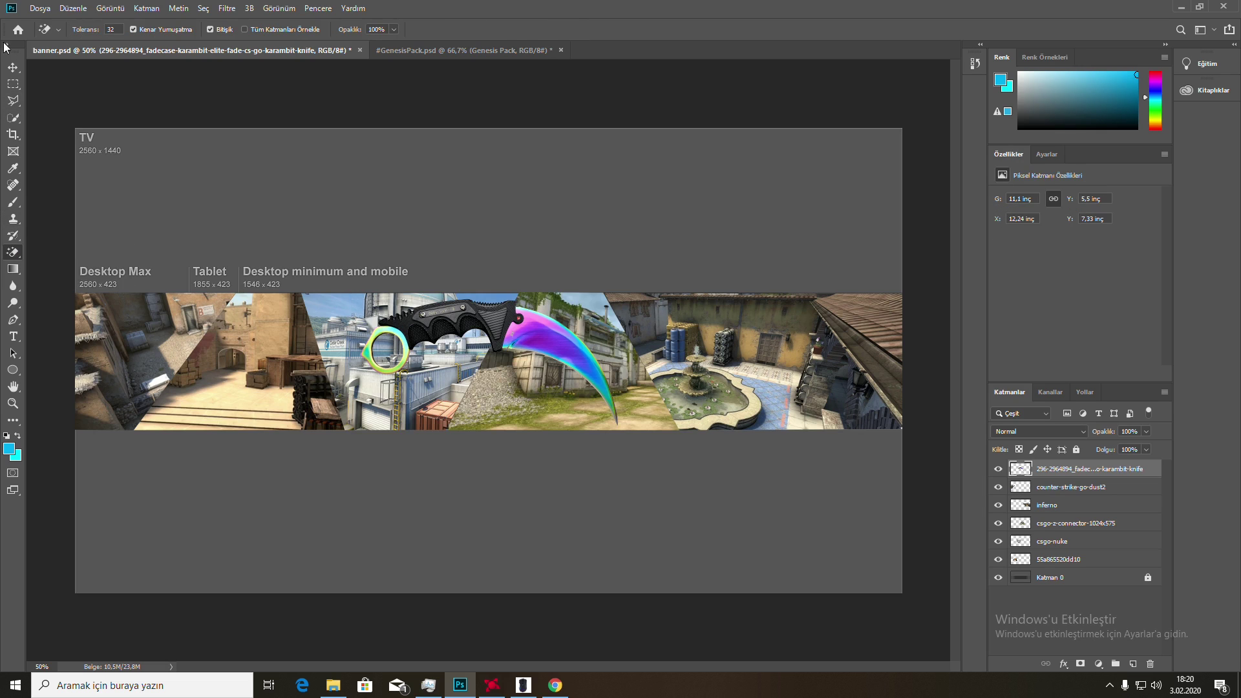
Hide the karambit layer and give the Gradient tool's blue gradient a near-white f5ffff end stop at 87%.
click(12, 68)
click(998, 471)
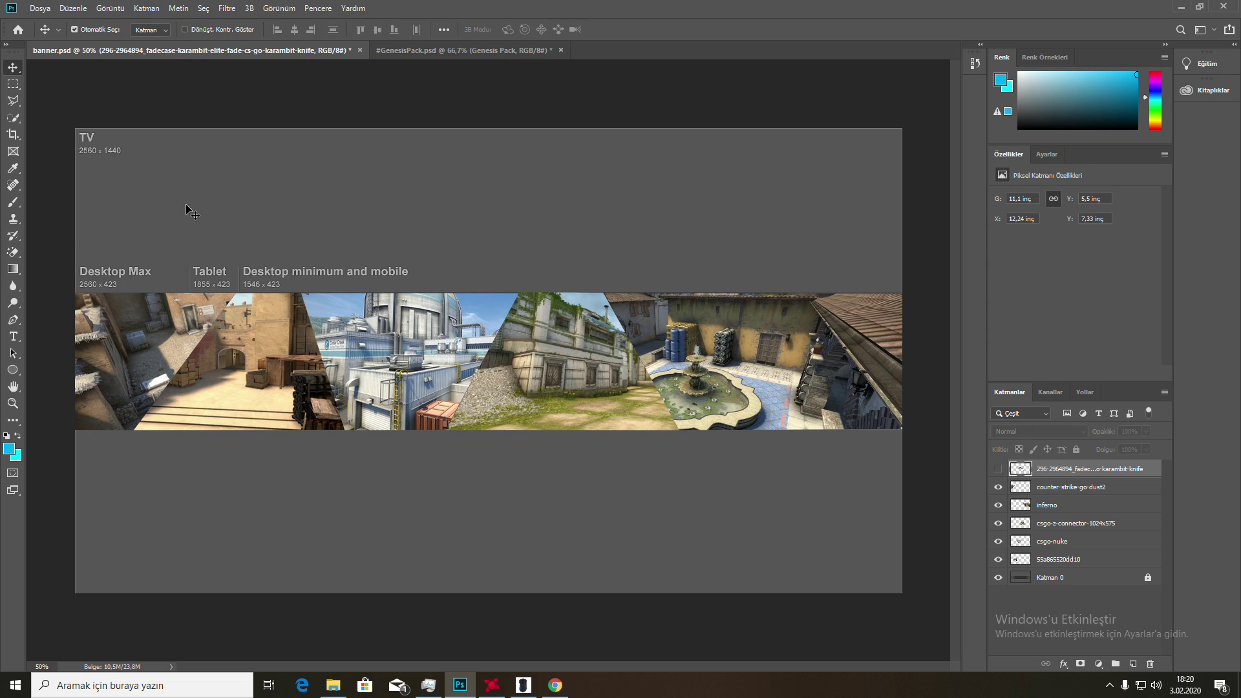
click(13, 269)
click(103, 30)
click(496, 144)
drag(744, 337, 725, 306)
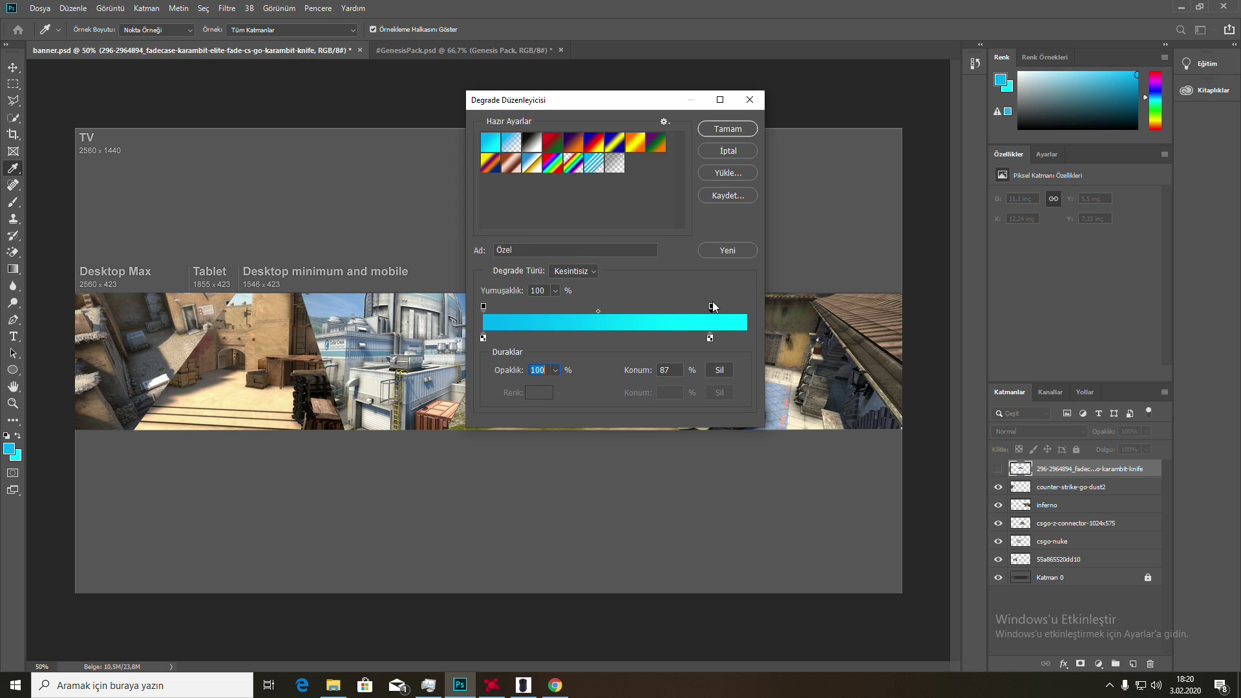
click(710, 338)
click(530, 392)
click(453, 158)
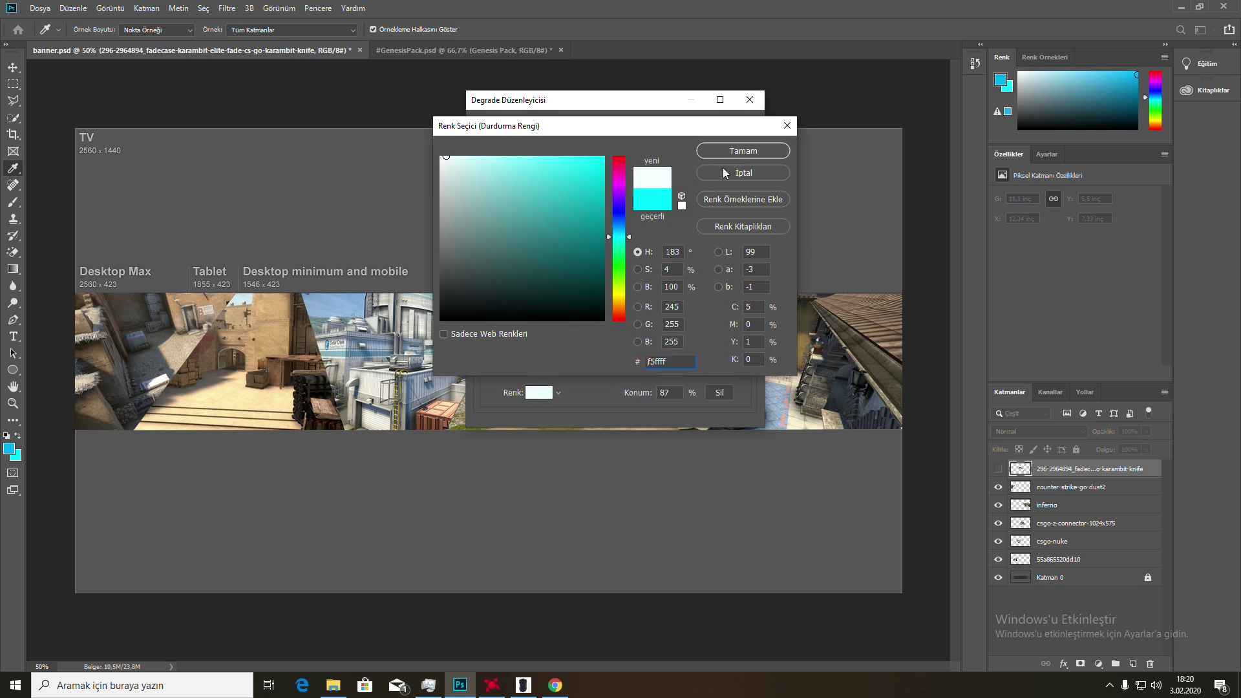
click(723, 155)
click(727, 129)
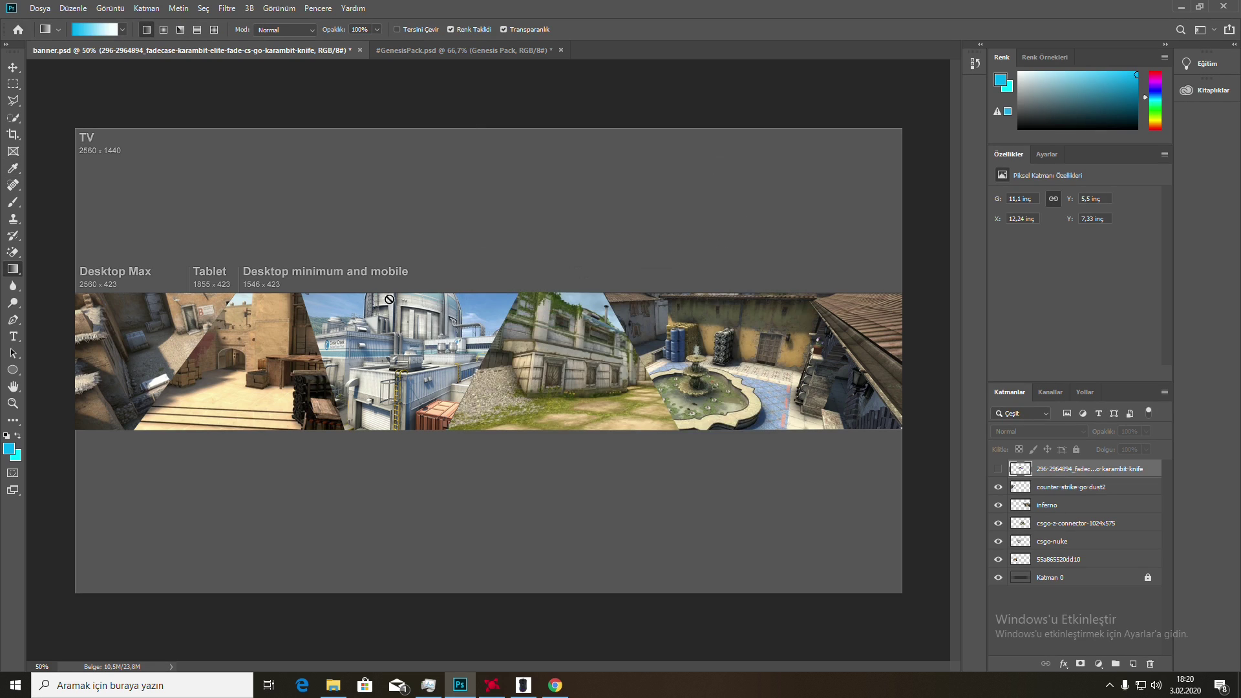
Add a new layer, fill it with a diagonal blue-to-white gradient across the strip's middle, and set its opacity to 37%.
click(1132, 664)
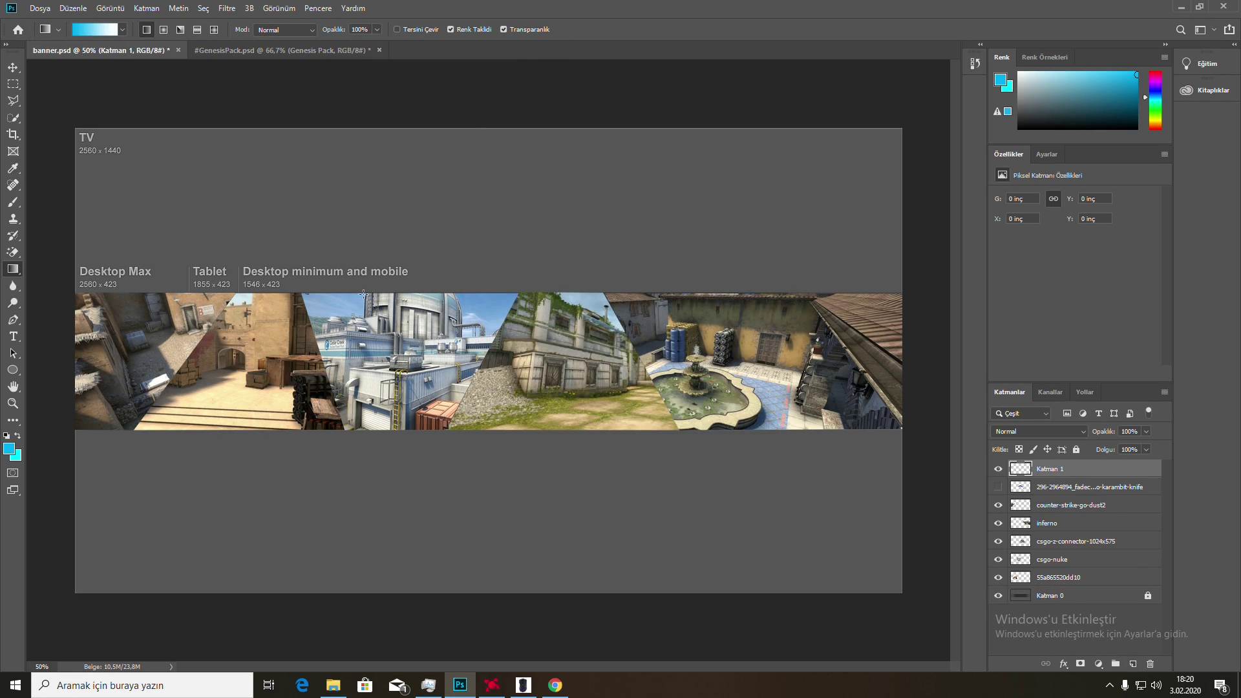
drag(505, 421, 561, 489)
drag(1070, 436, 1102, 434)
key(Return)
key(Return)
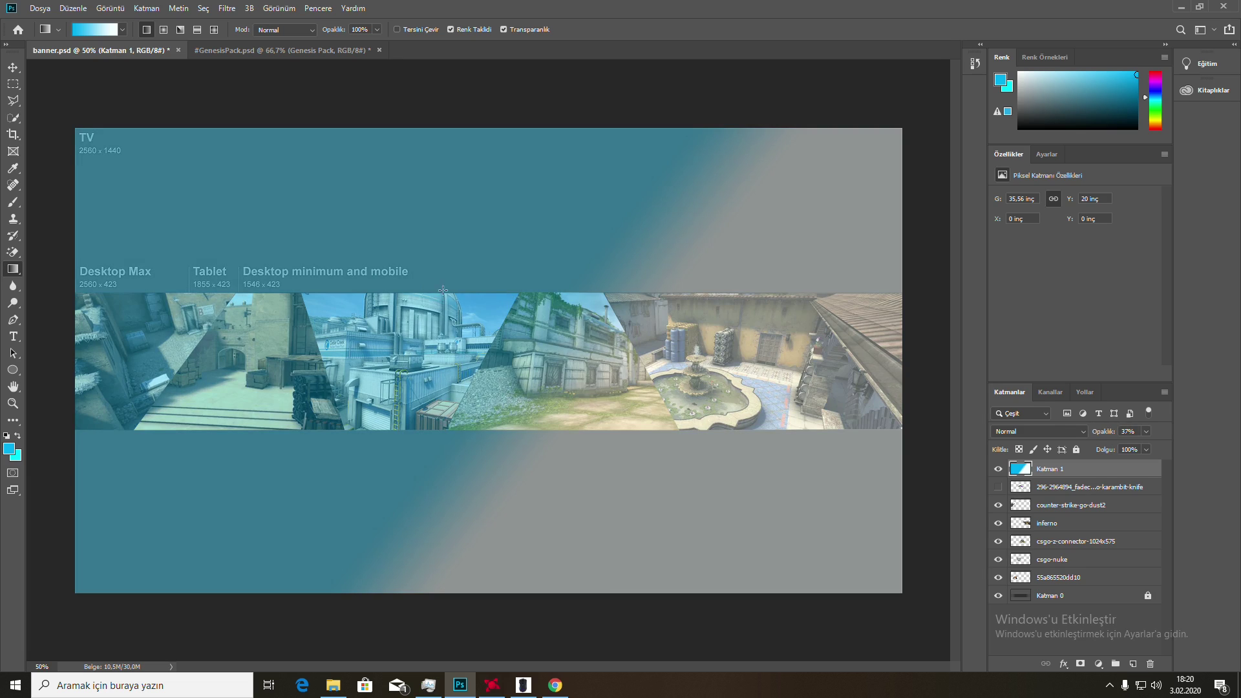
drag(460, 392, 494, 441)
mouse_move(614, 297)
mouse_down()
mouse_move(533, 425)
mouse_move(500, 443)
mouse_move(538, 445)
mouse_move(494, 438)
mouse_up()
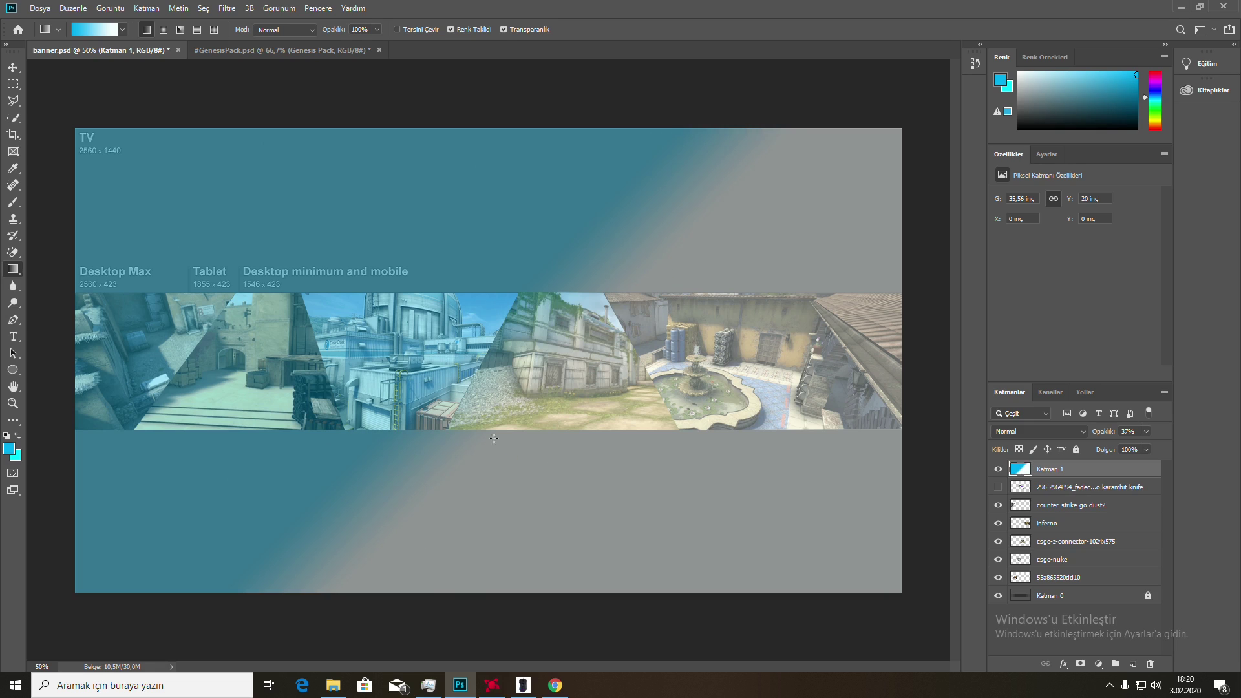
Select the gradient area above the map strip with the Polygonal Lasso, delete it, and deselect.
click(13, 100)
click(73, 292)
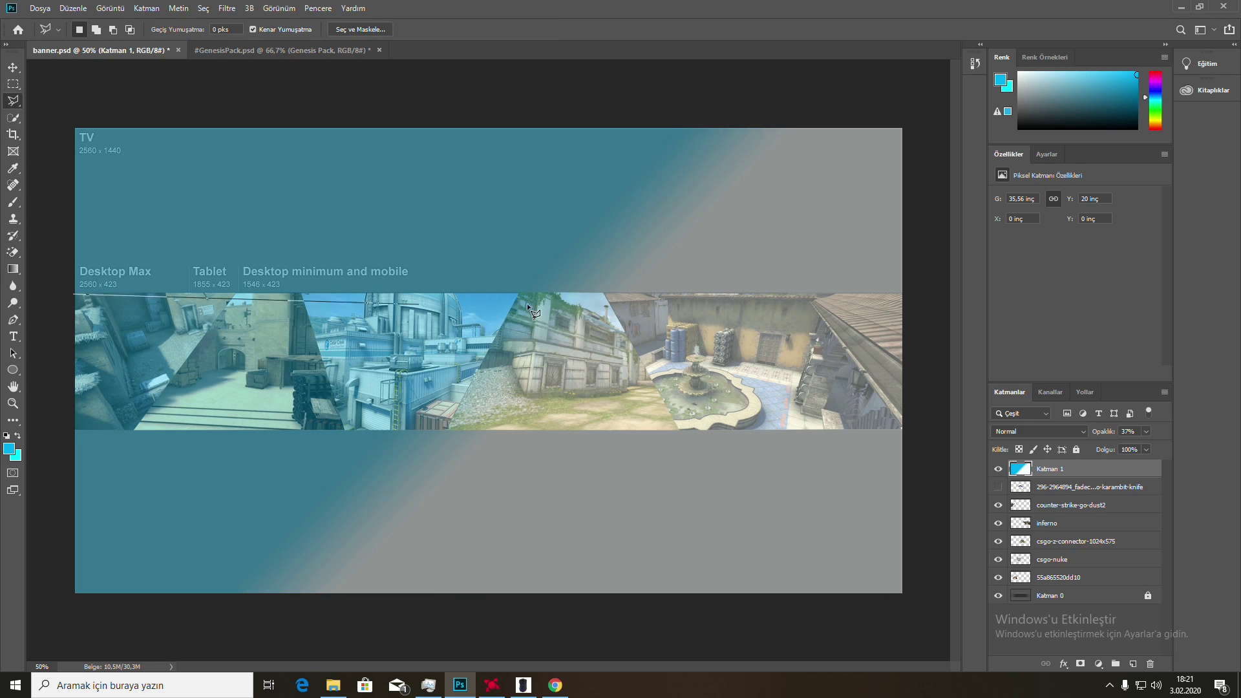
click(913, 292)
click(911, 114)
click(41, 102)
click(74, 294)
key(Delete)
right_click(160, 246)
click(203, 250)
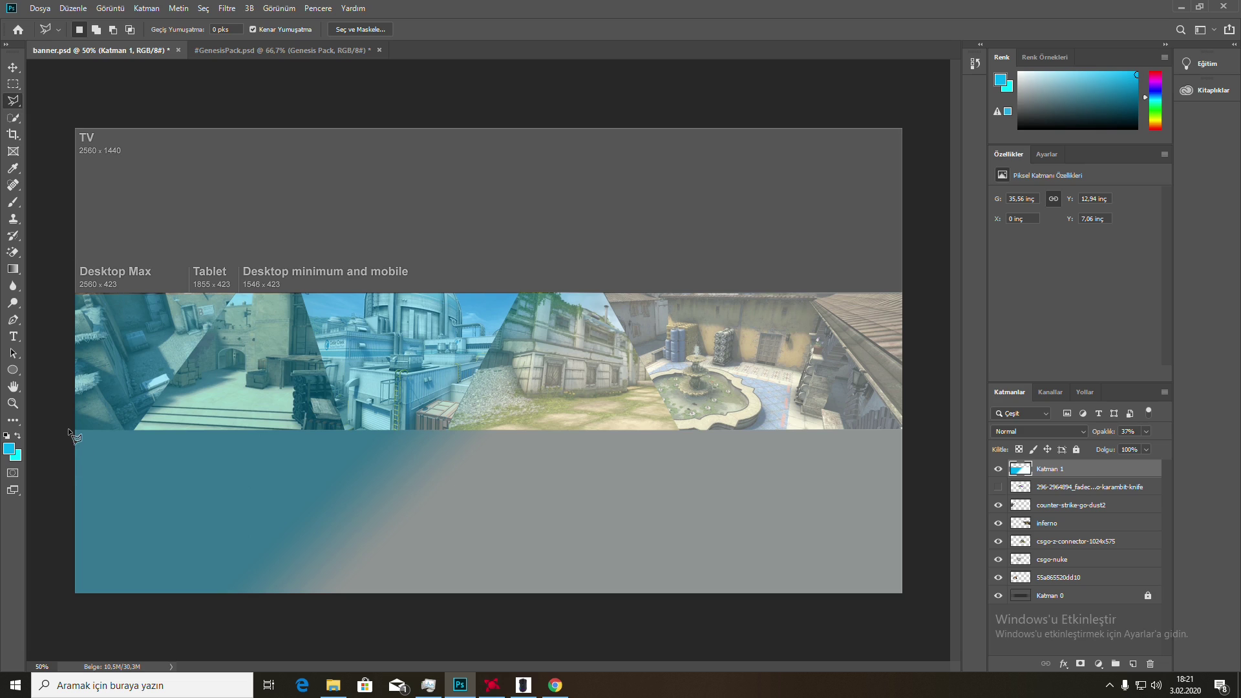
Delete the gradient area below the map strip using a Polygonal Lasso selection, and deselect.
click(73, 430)
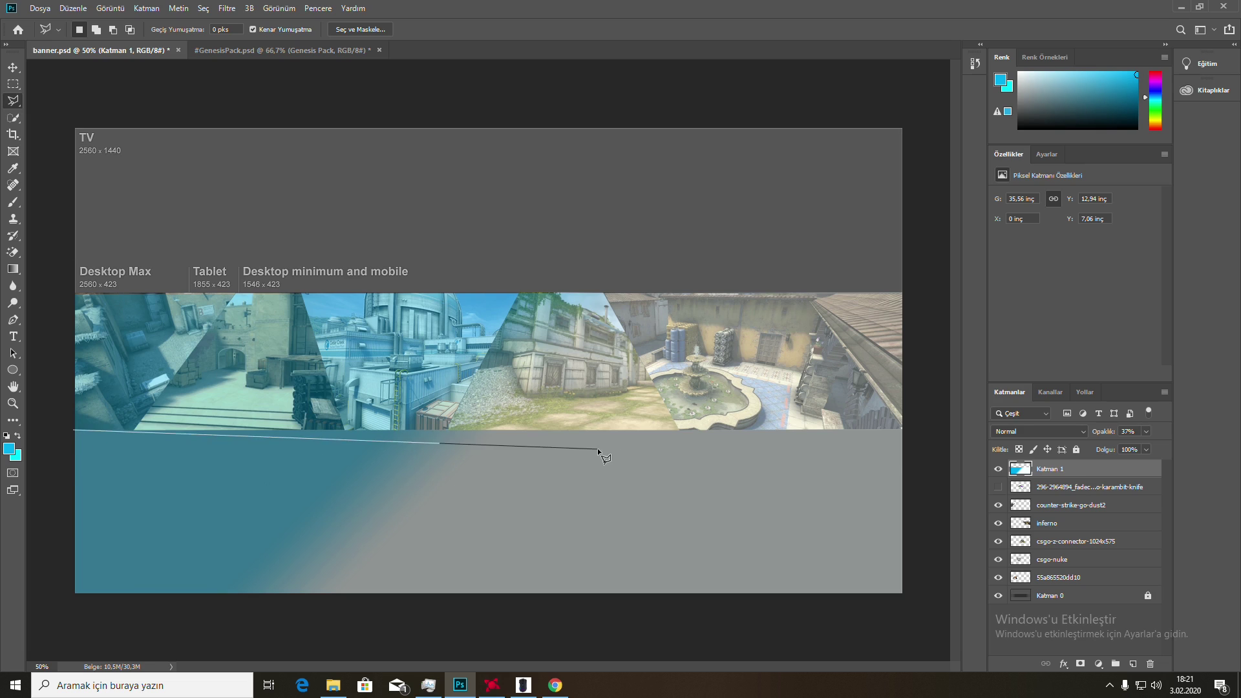
click(916, 430)
click(931, 630)
click(43, 609)
click(74, 430)
key(Delete)
right_click(154, 483)
click(202, 253)
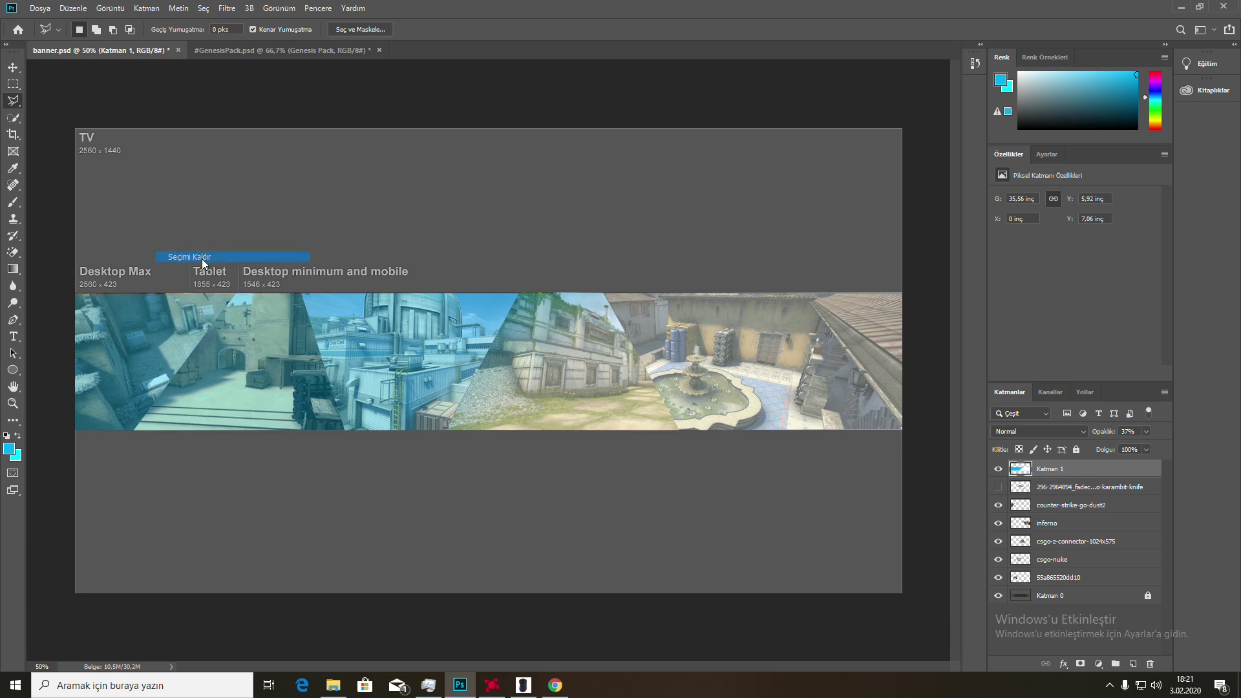
Draw a blue rectangle about 1018 x 218 px inward from the strip's right edge and set its opacity to 43%.
scroll(420, 328, down, 5)
scroll(421, 328, up, 5)
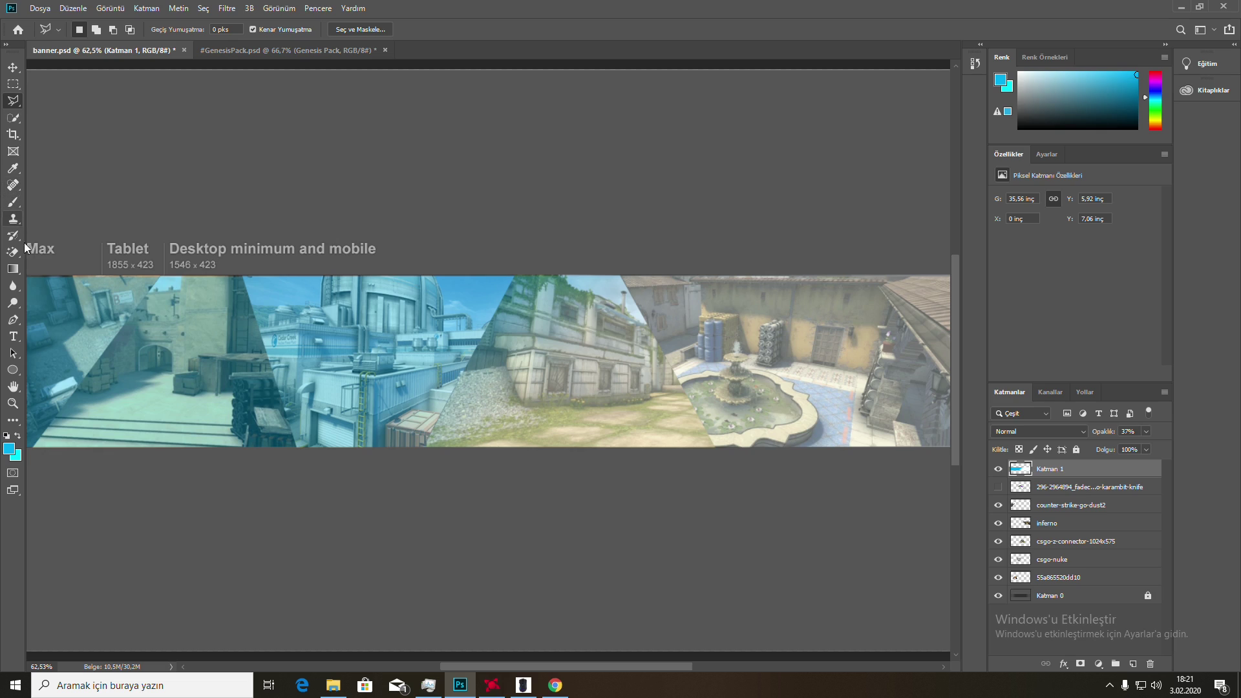
click(13, 269)
click(12, 369)
right_click(13, 370)
click(65, 369)
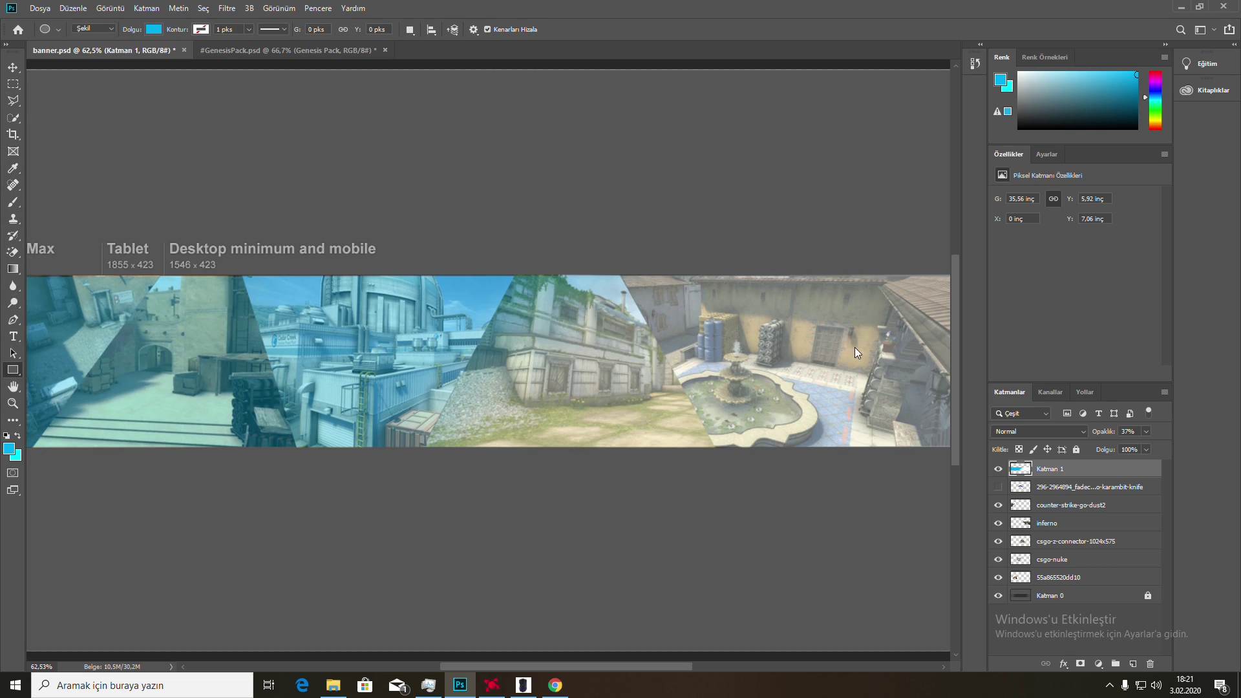
scroll(673, 315, down, 3)
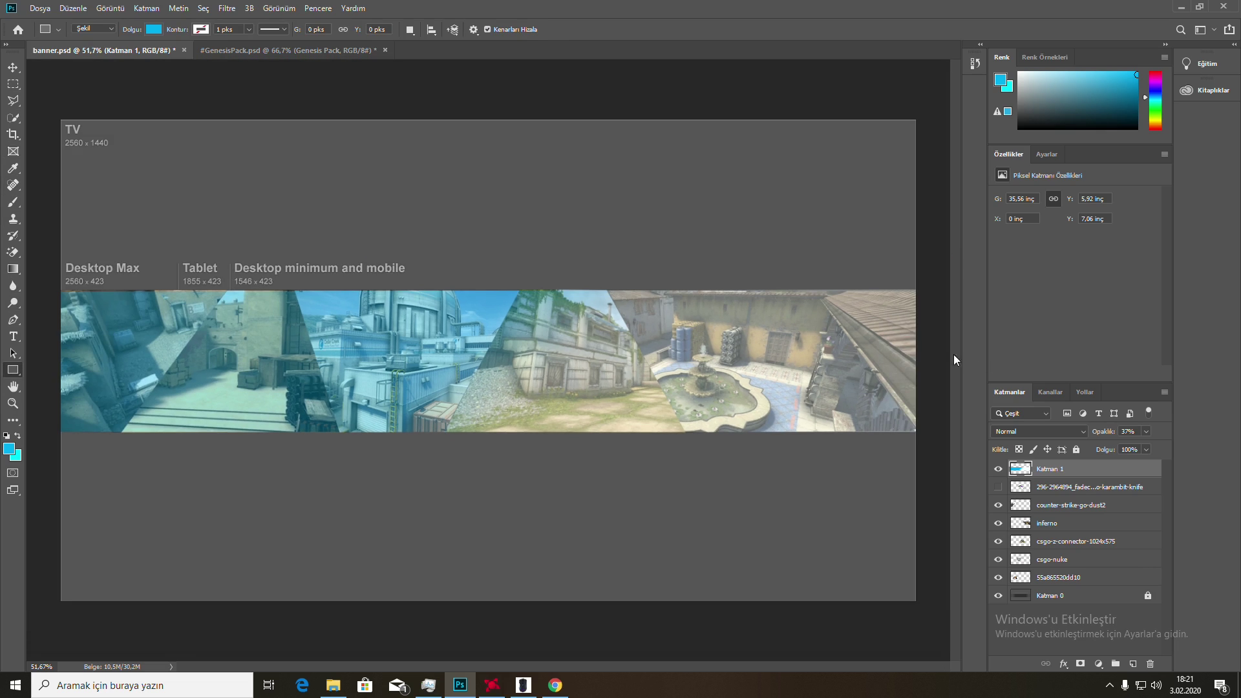
drag(916, 322, 576, 396)
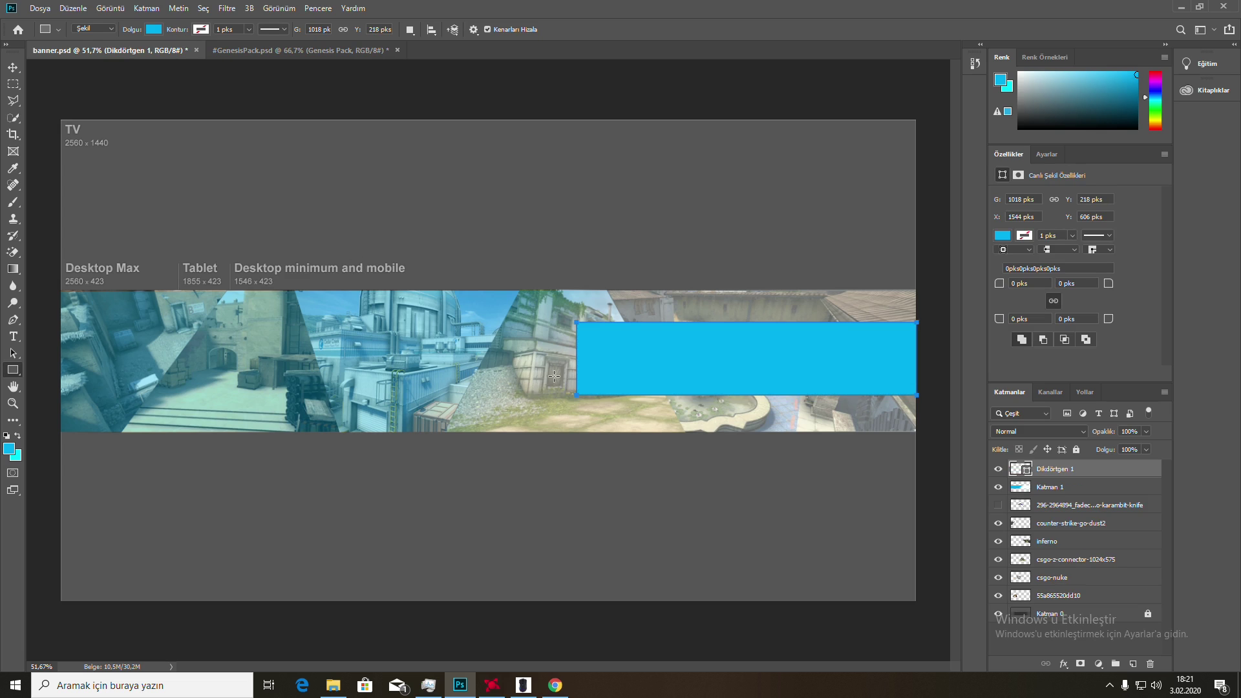
drag(1105, 437, 1111, 432)
Stretch the blue rectangle's left edge outward until the shape is about 1248 px wide.
right_click(699, 387)
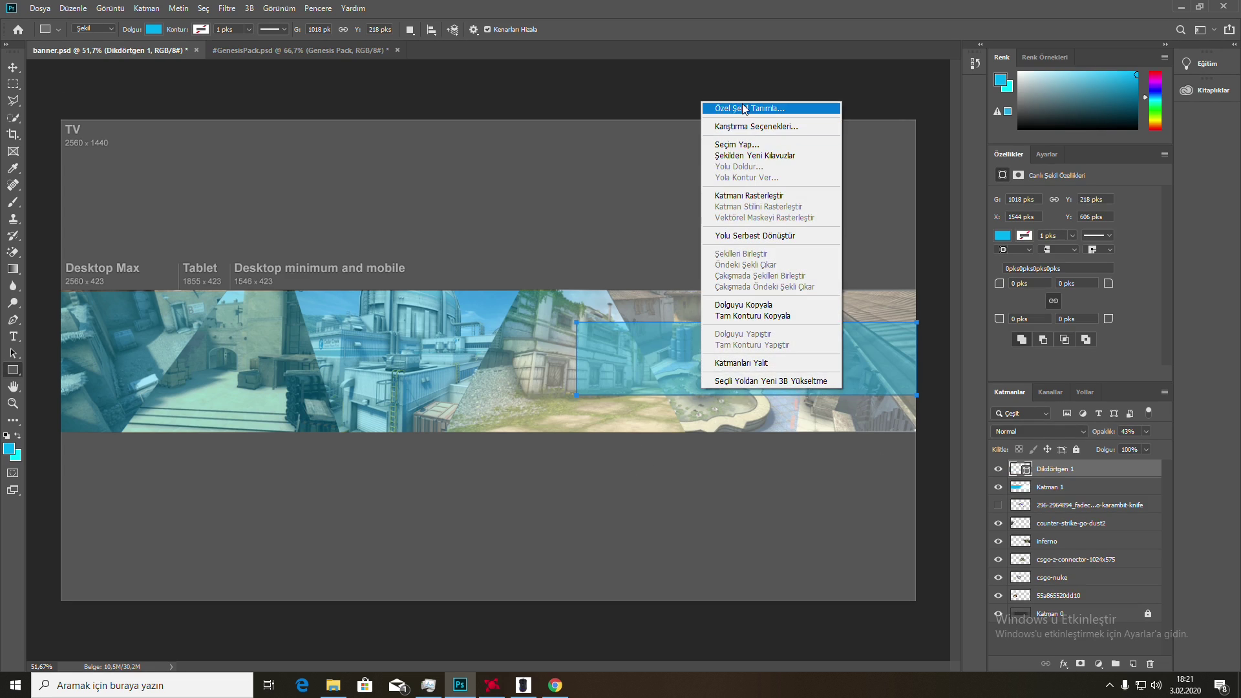
click(17, 106)
click(20, 102)
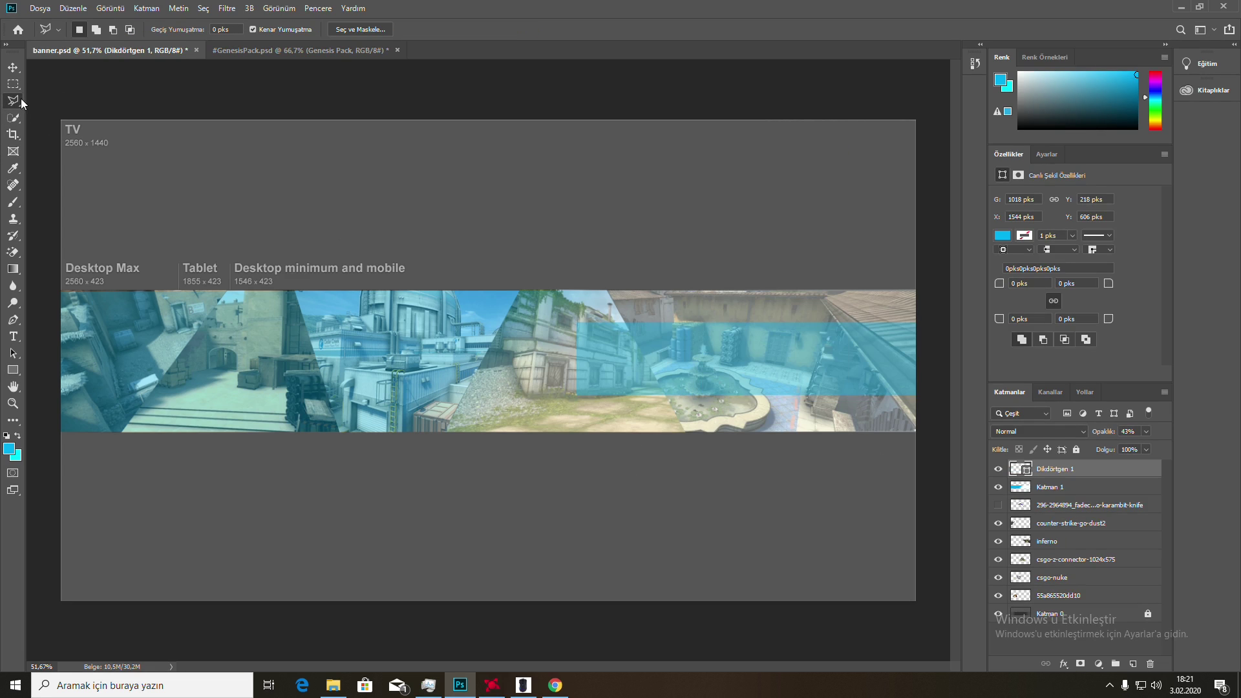
key(ctrl+t)
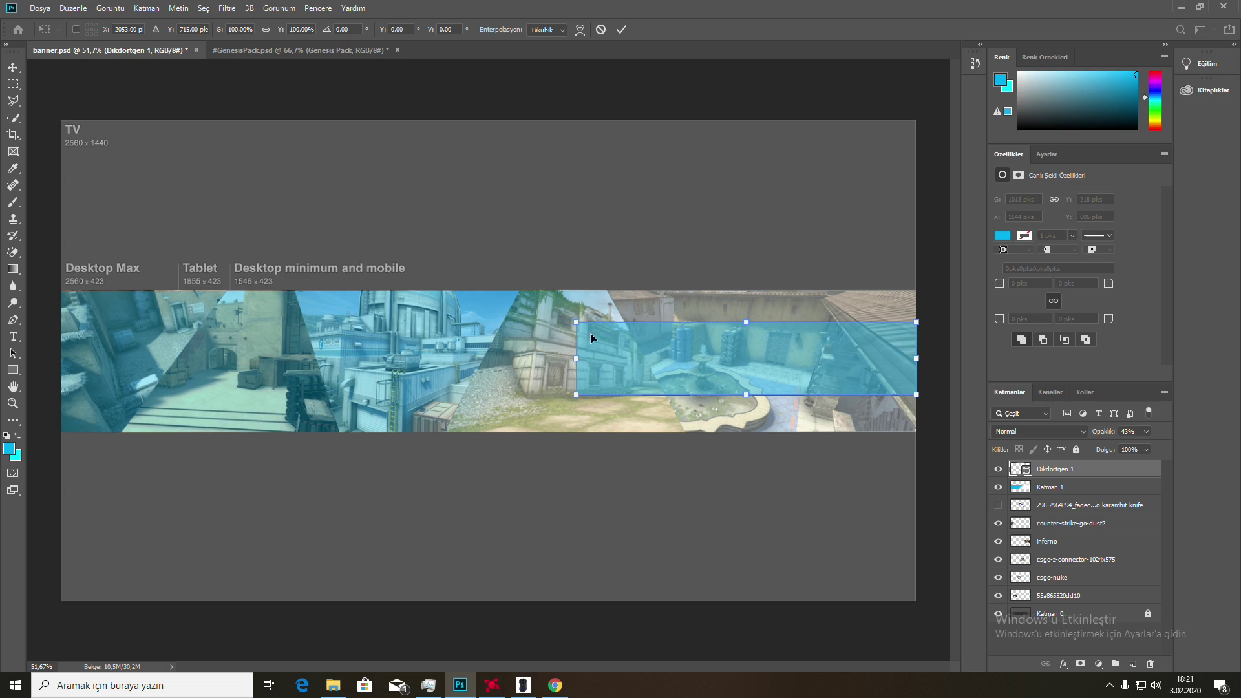
drag(574, 358, 499, 359)
key(Return)
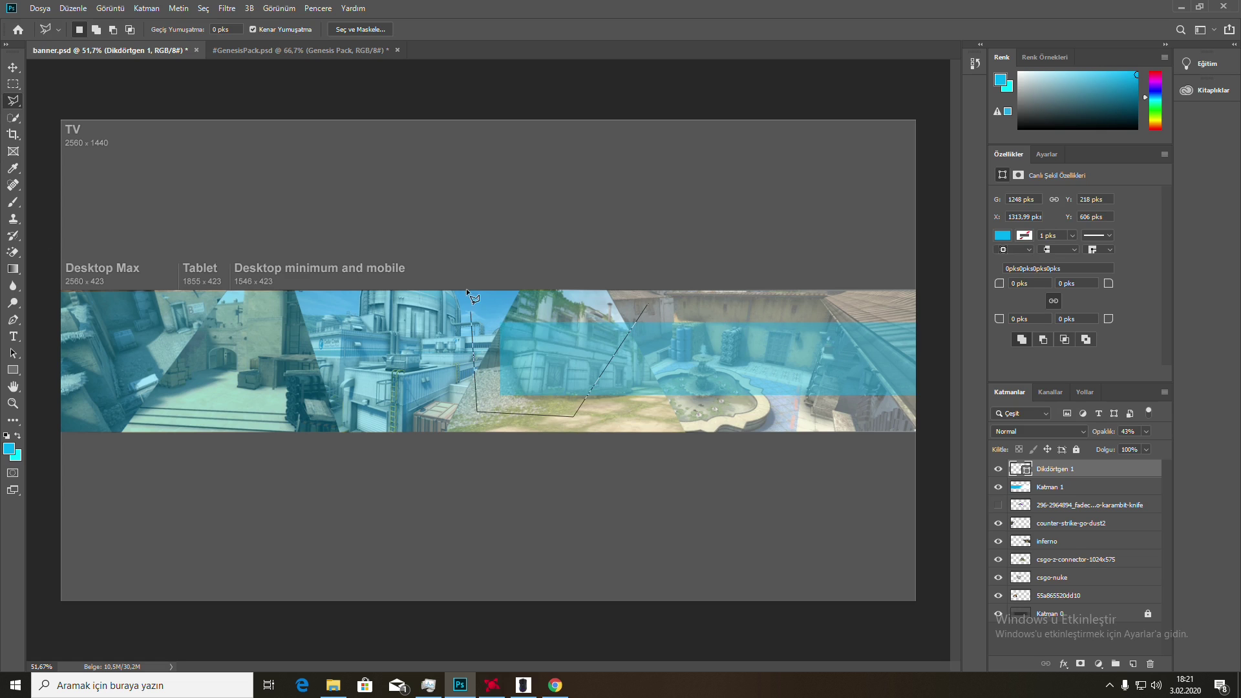
Rasterize the rectangle layer, delete its lasso-selected left end along a slanted line, and deselect.
click(647, 303)
key(Delete)
click(600, 257)
right_click(1071, 471)
click(1093, 321)
key(Delete)
right_click(506, 351)
click(542, 360)
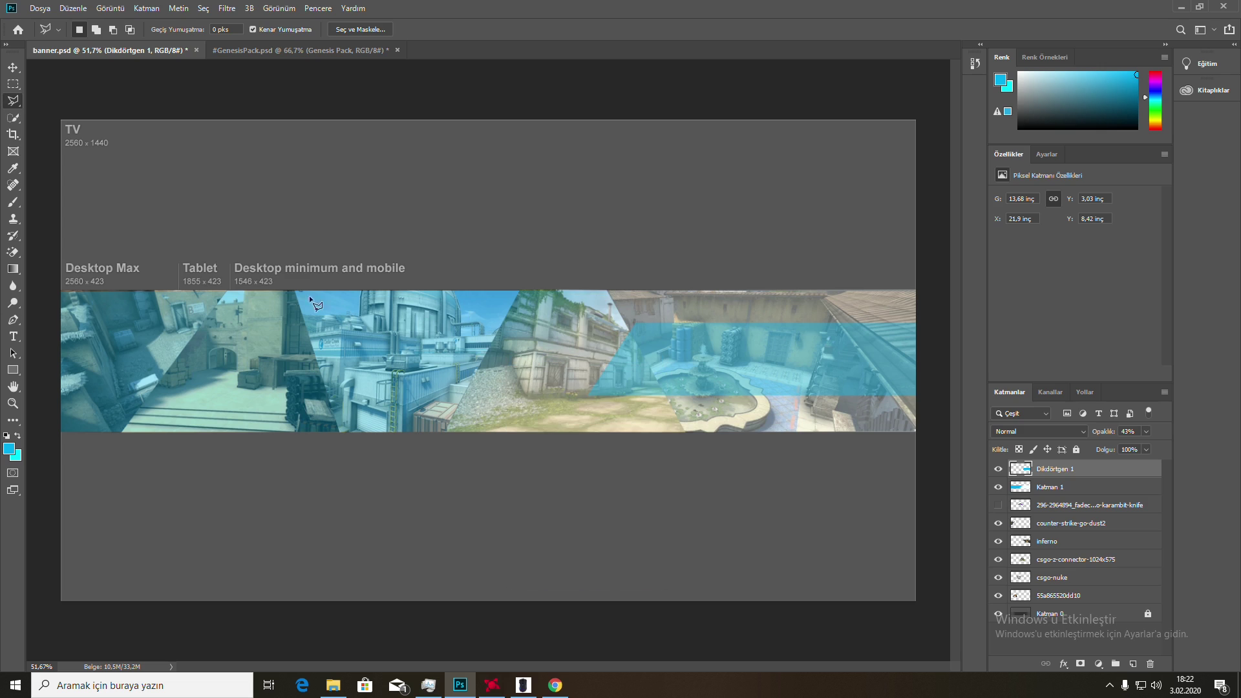
Add a text box over the map strip reading "YT ADI" and set its font to Impact.
click(13, 336)
drag(227, 290, 664, 389)
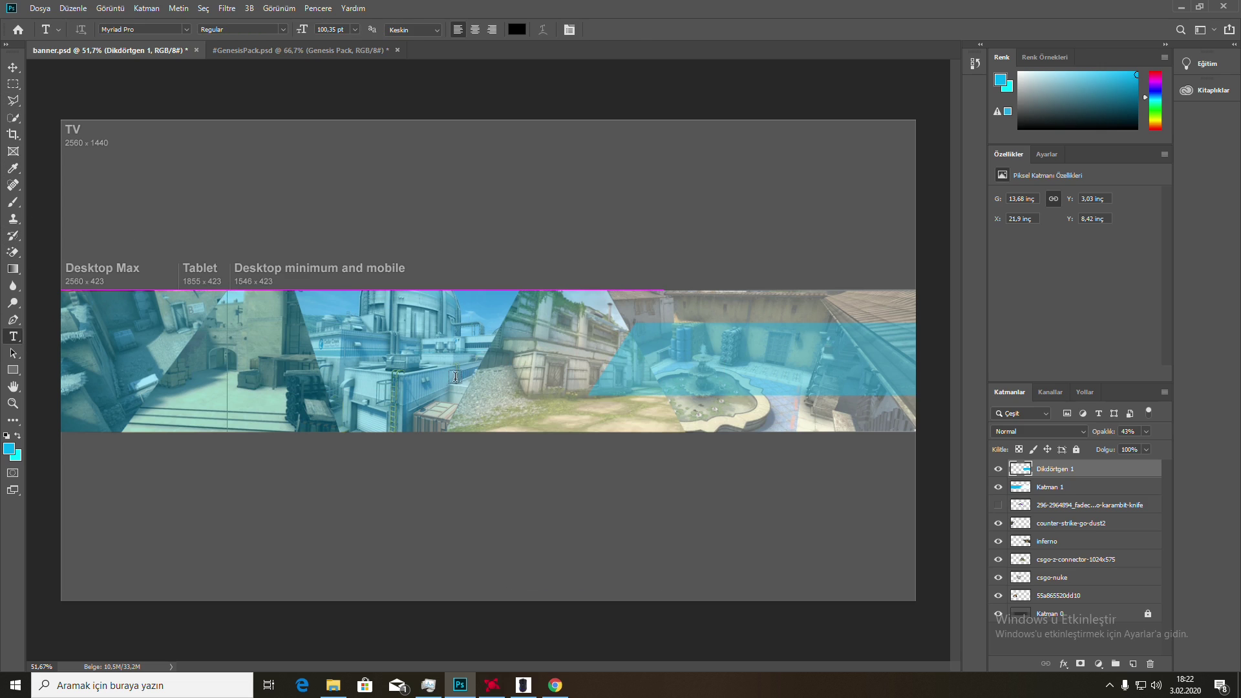
key(BackSpace)
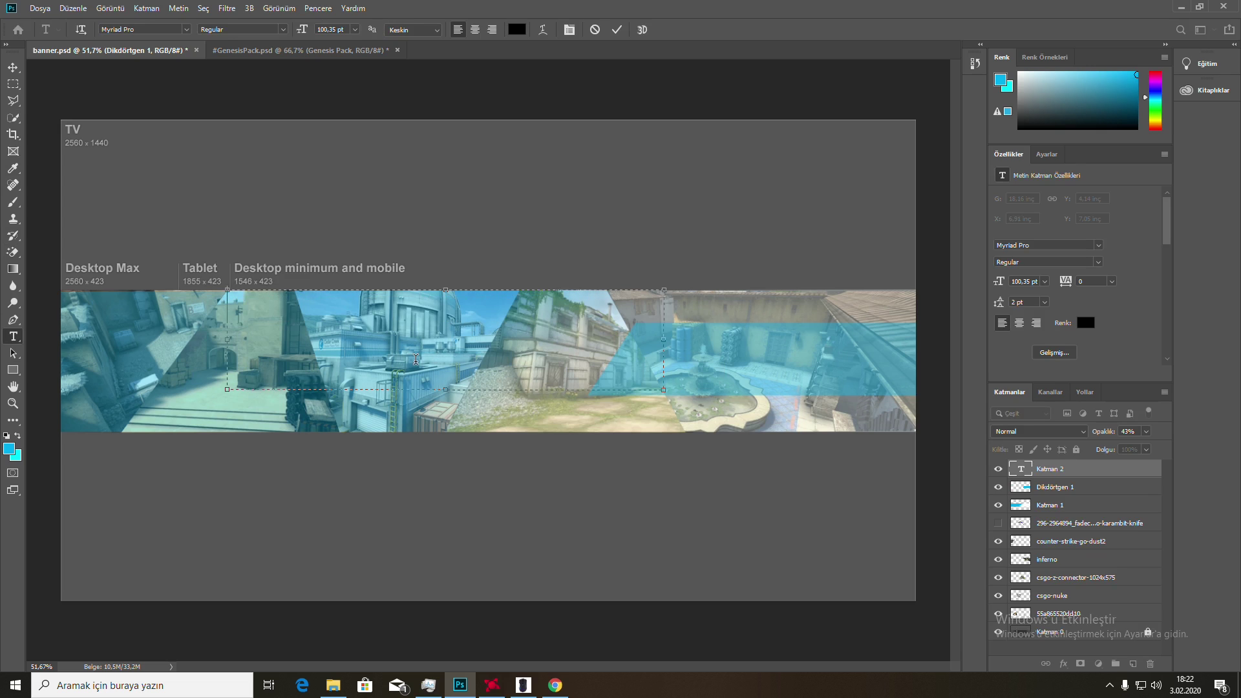
text(YT ADI)
key(ctrl+a)
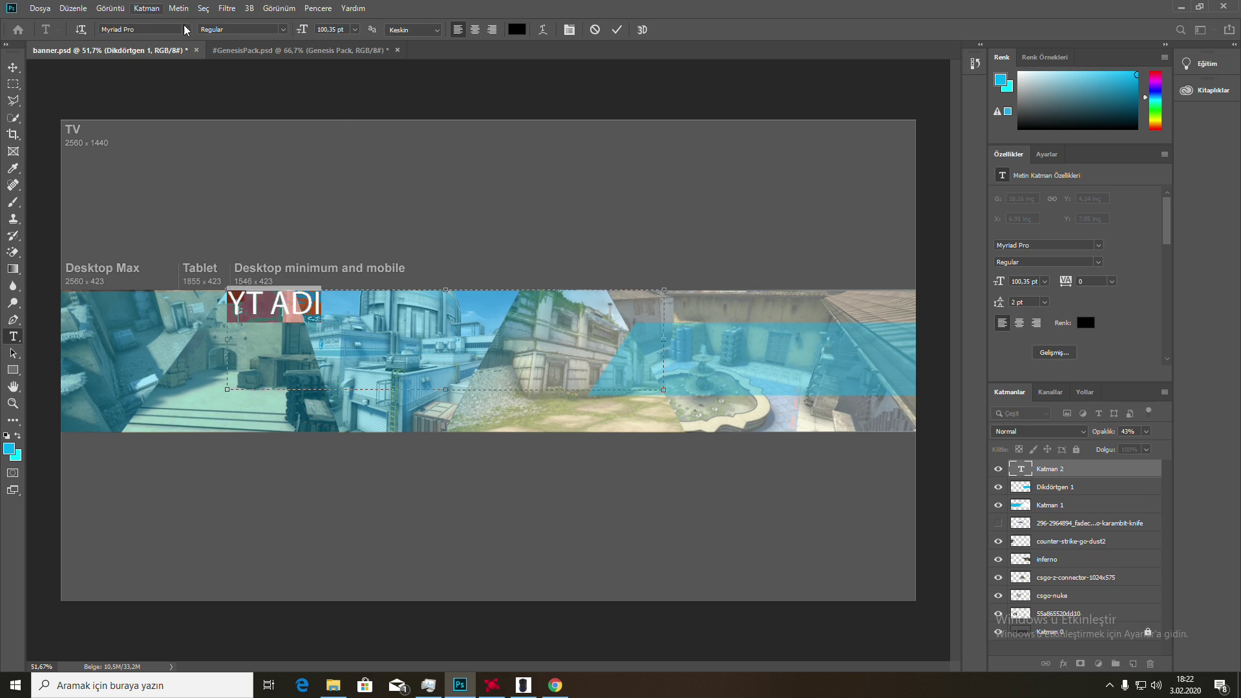
click(185, 30)
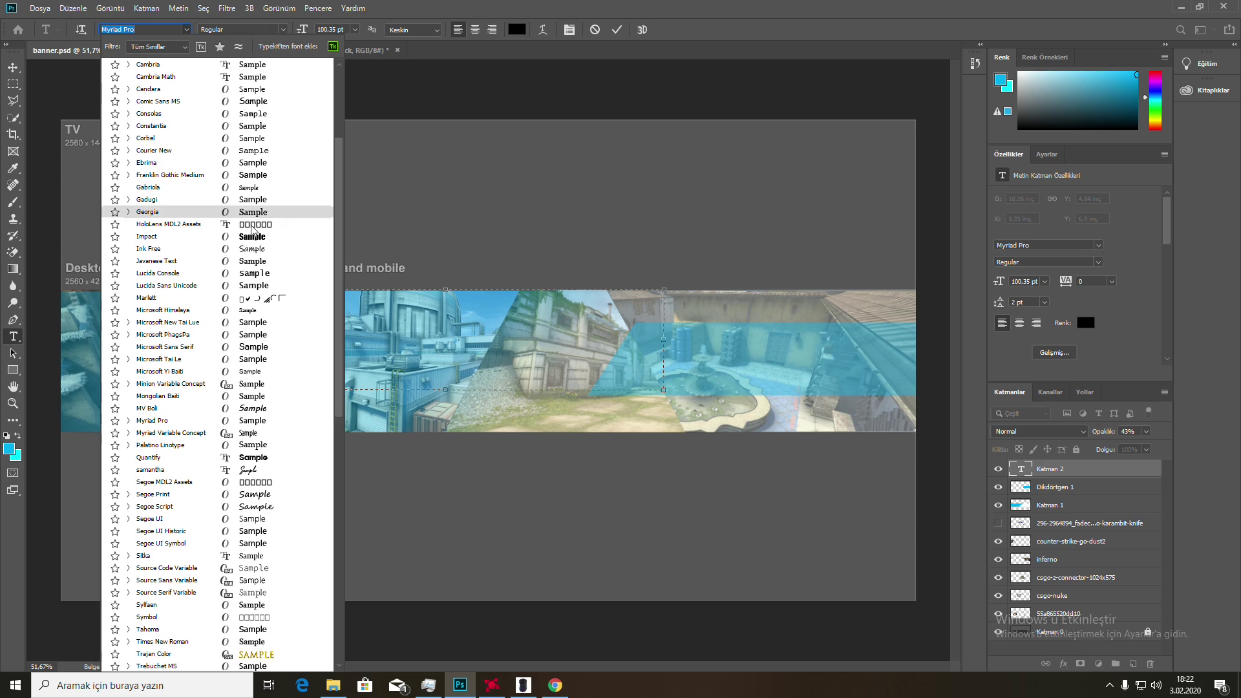
scroll(252, 194, up, 5)
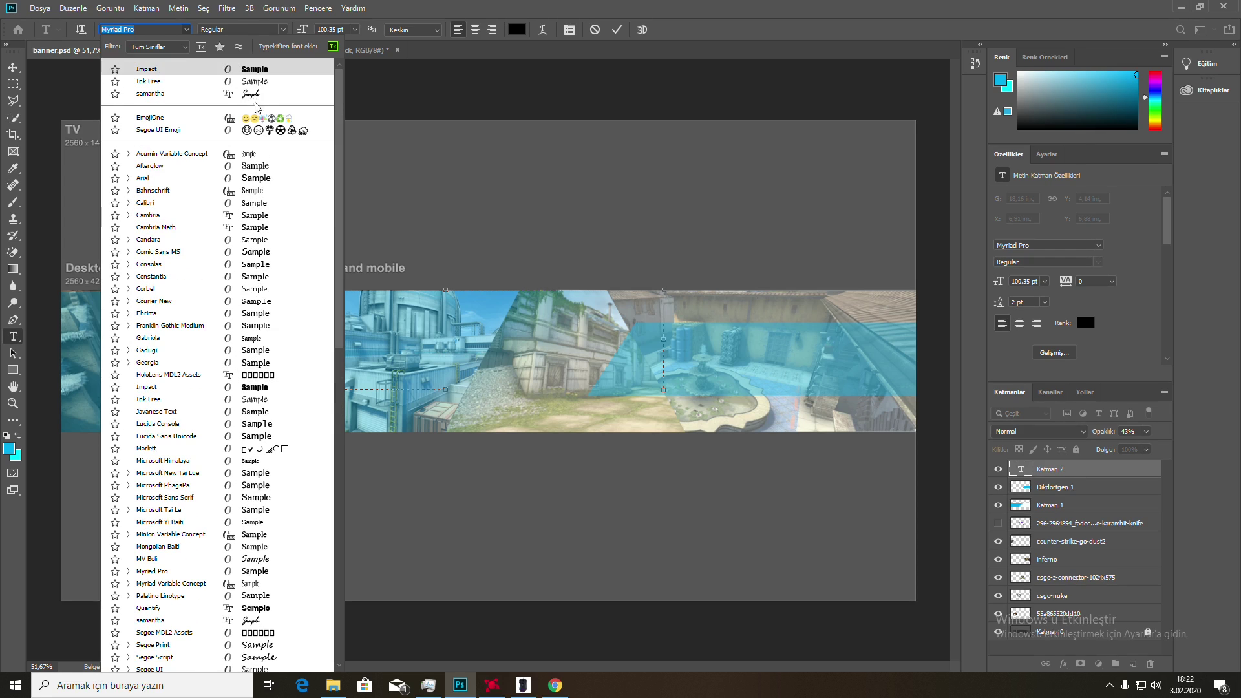
click(255, 68)
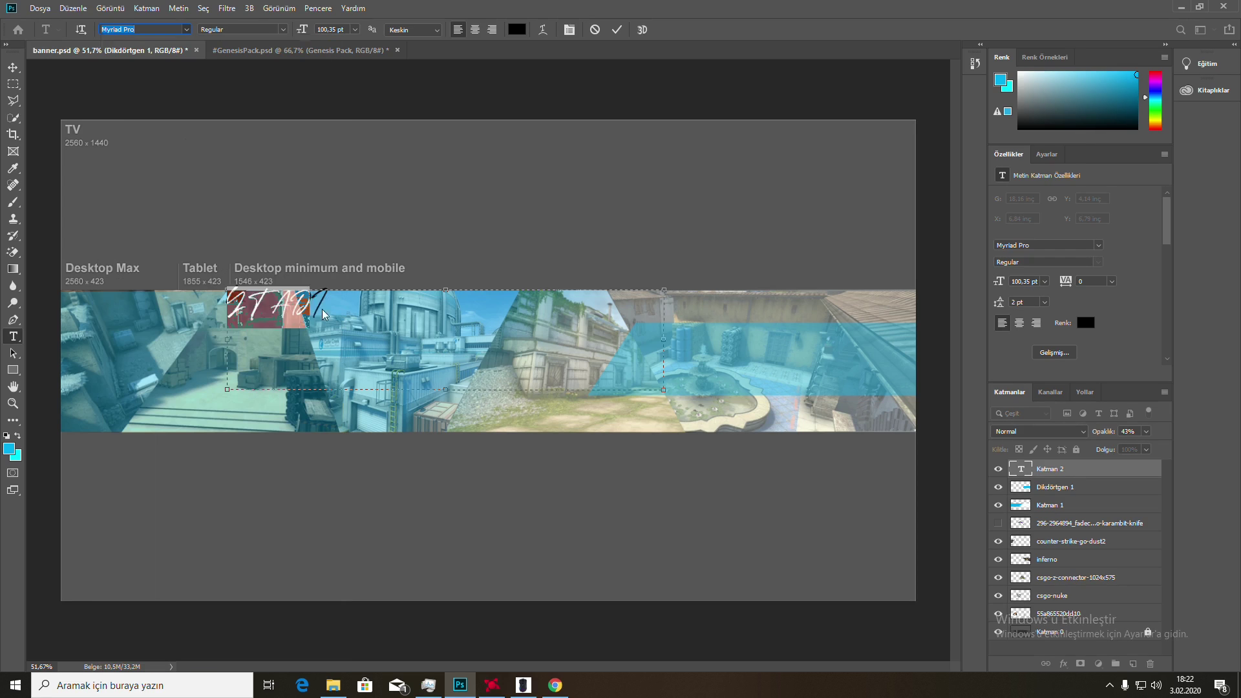
click(15, 74)
Move the YT ADI text onto the slanted blue bar and enlarge it to about 160 pt.
key(ctrl+t)
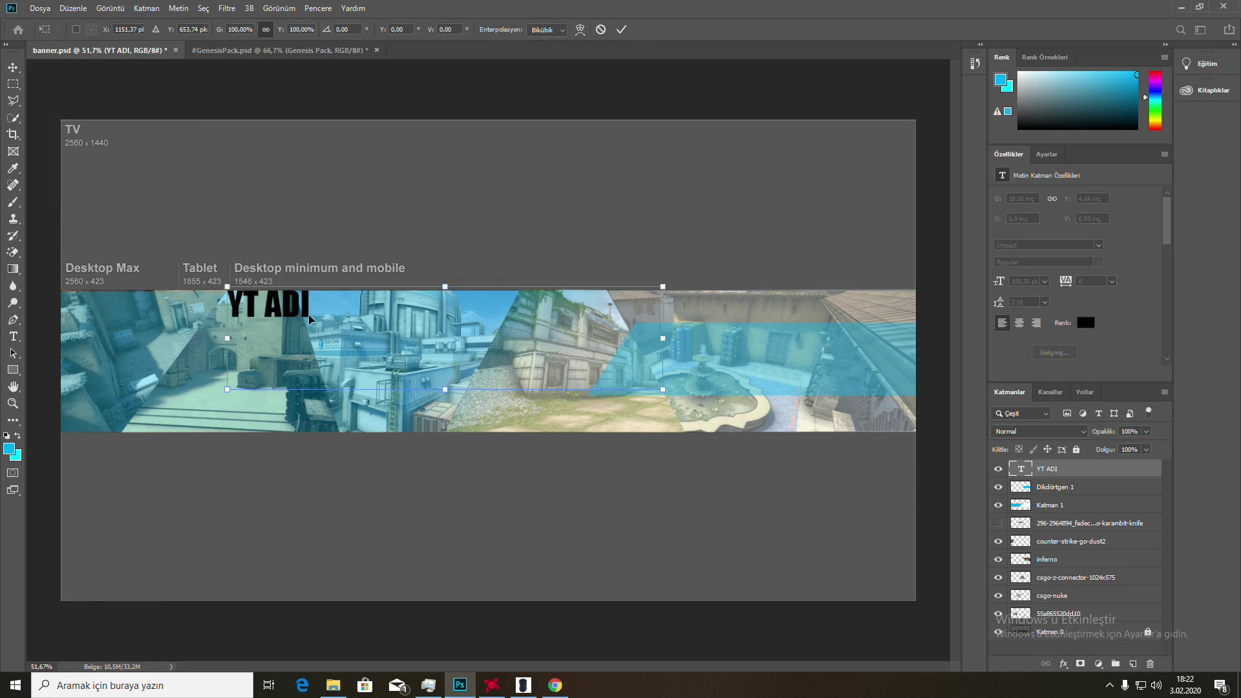
click(13, 336)
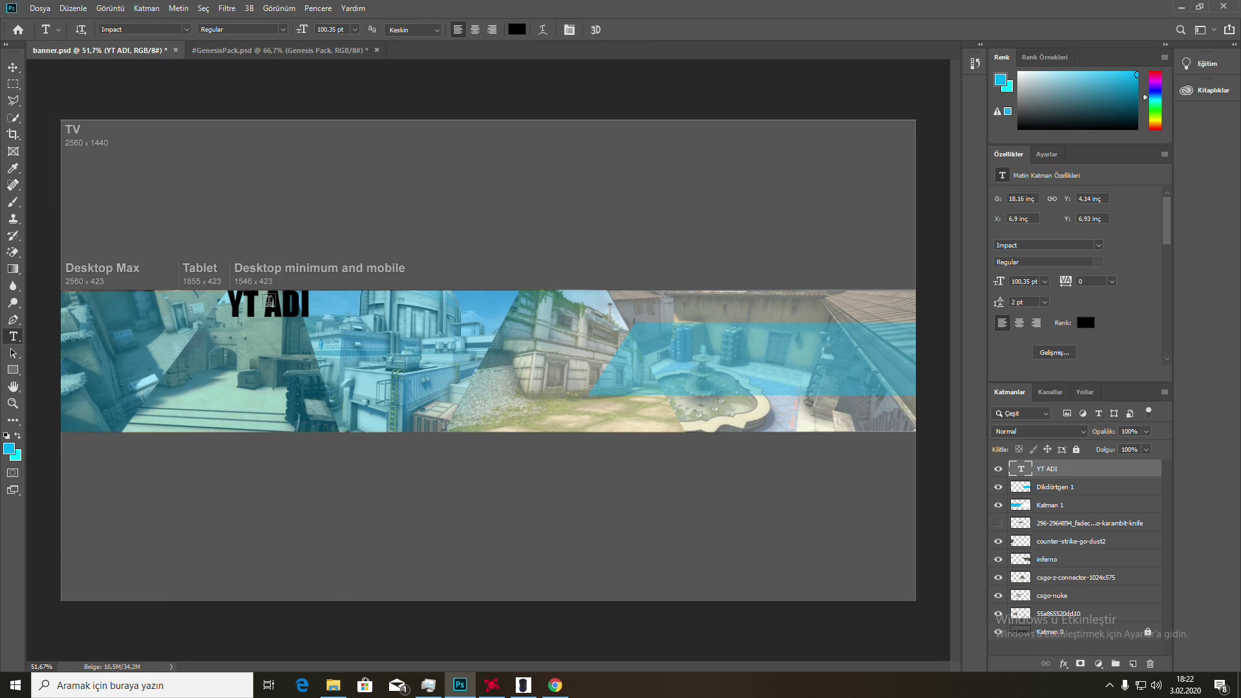
key(ctrl+a)
drag(302, 33, 3, 67)
click(11, 67)
drag(372, 316, 733, 350)
key(ctrl+t)
drag(586, 313, 681, 336)
drag(745, 369, 747, 354)
drag(670, 370, 660, 328)
key(Return)
drag(735, 347, 752, 356)
Apply Bevel & Emboss with Contour, Color Overlay and Drop Shadow effects to the YT ADI text layer.
right_click(1049, 471)
click(1098, 88)
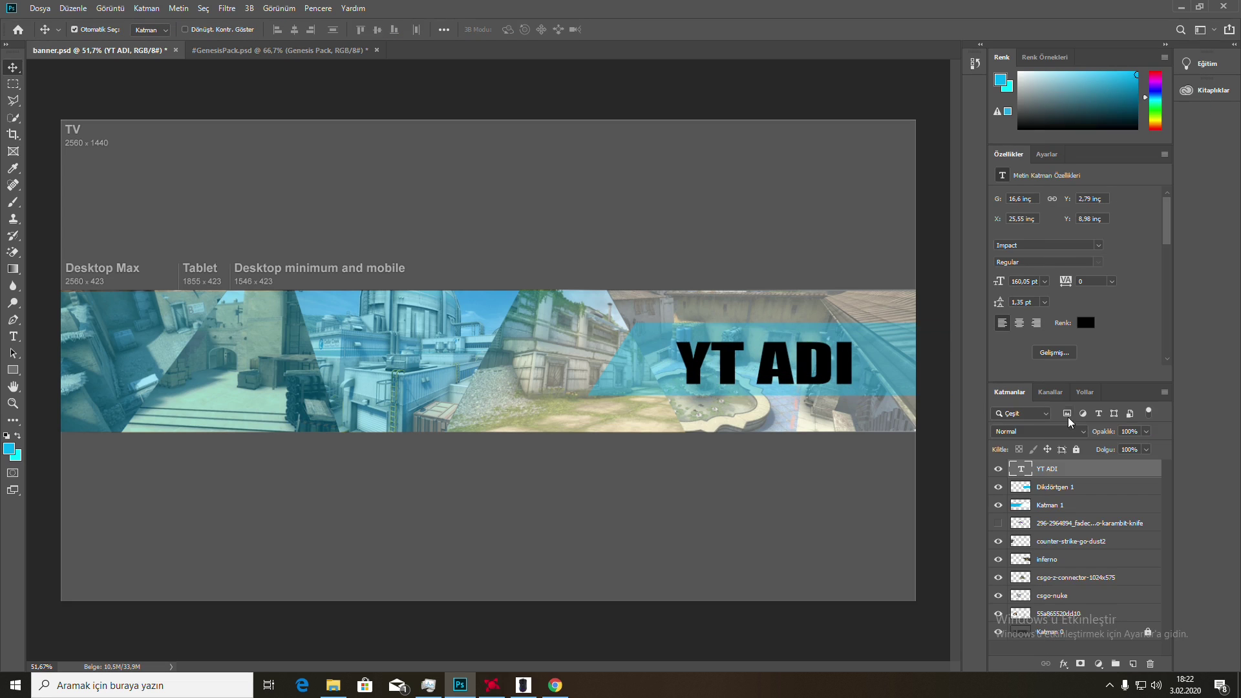
right_click(1063, 467)
click(1088, 103)
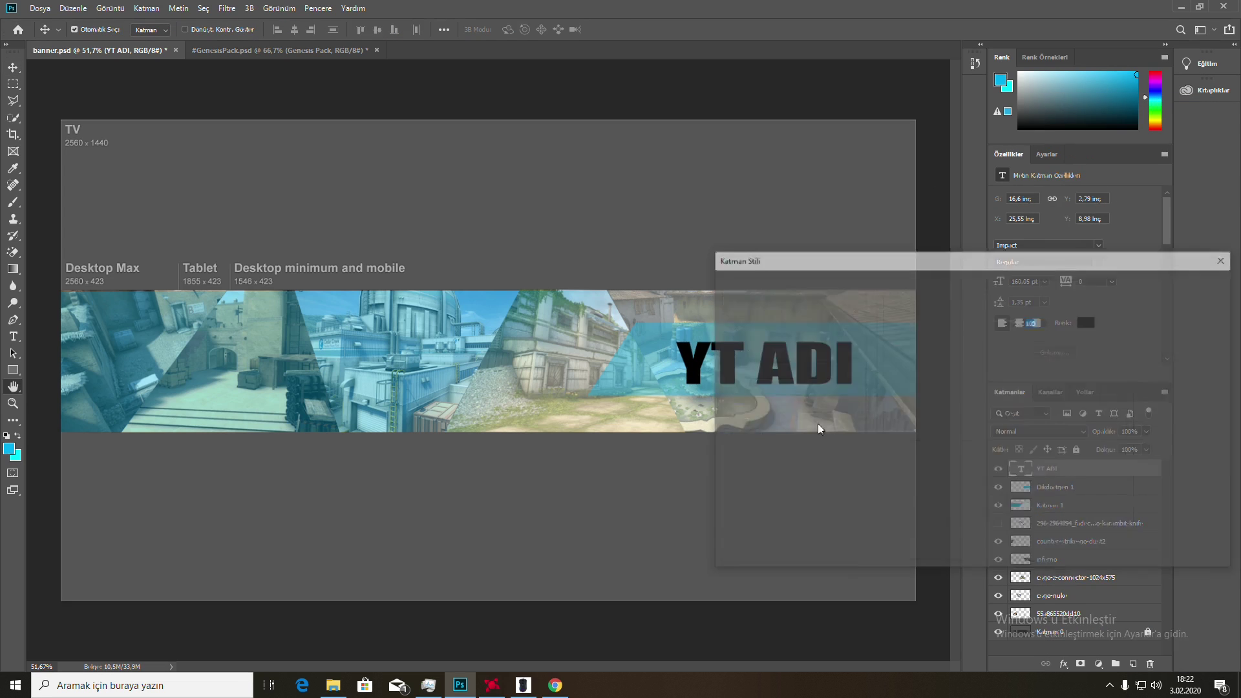
click(725, 320)
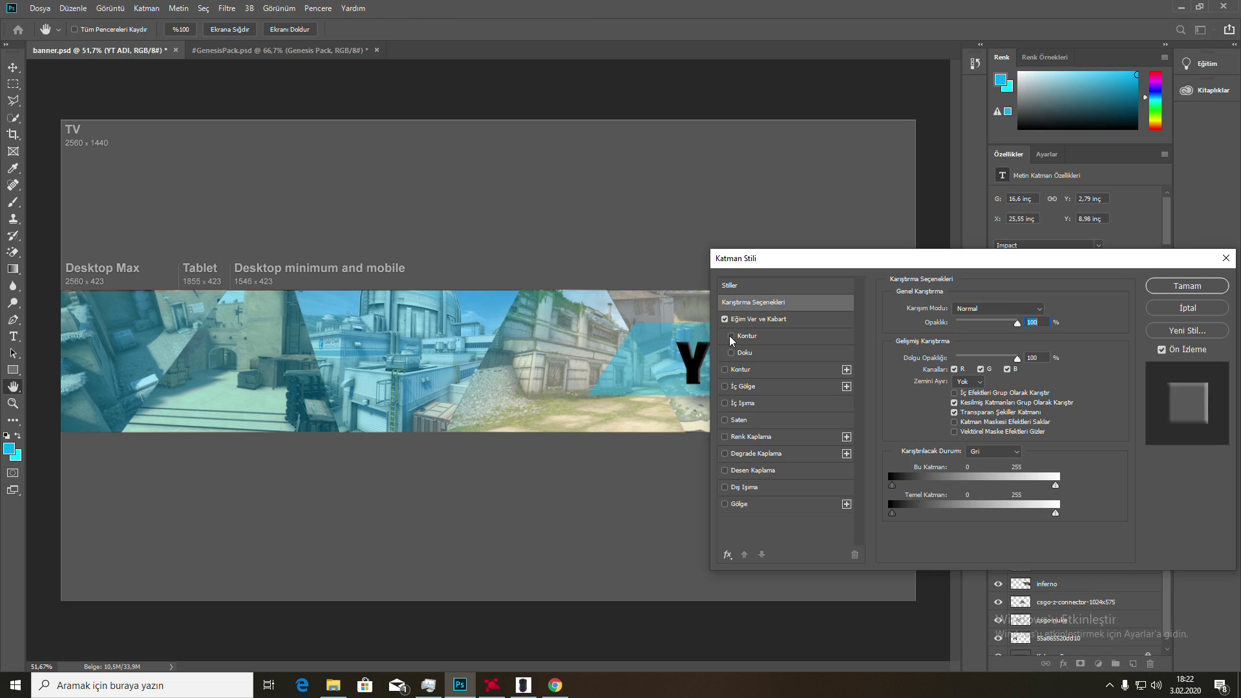
click(728, 373)
click(726, 438)
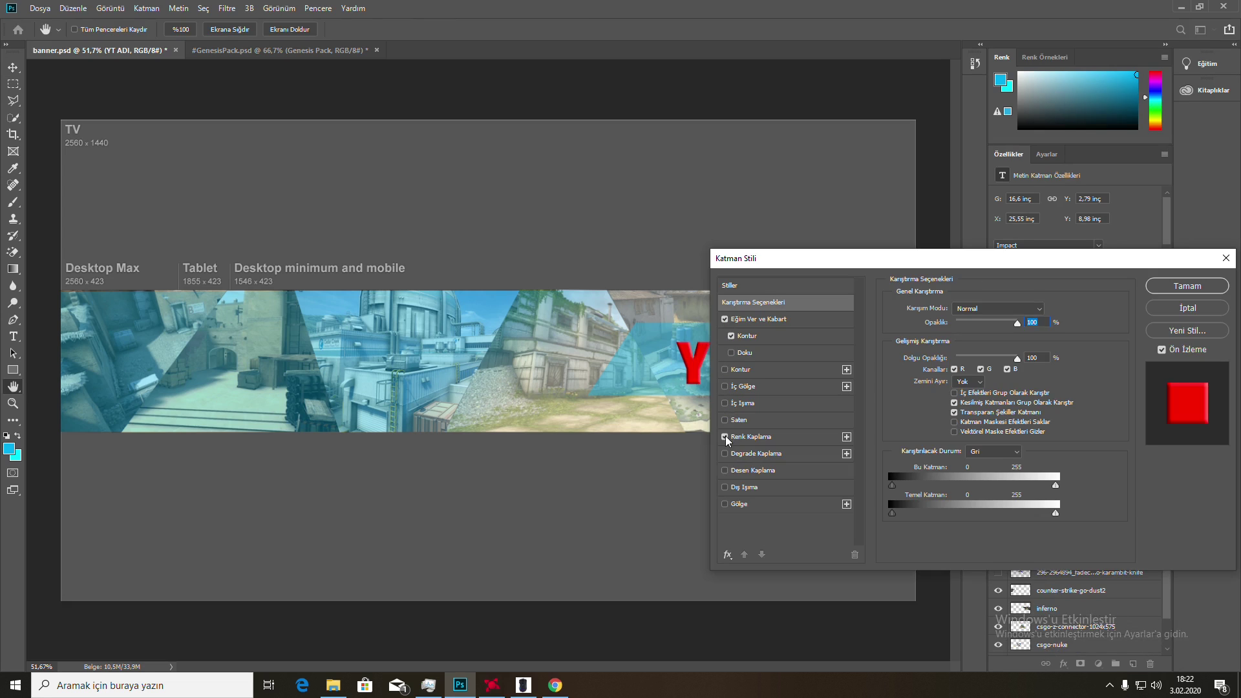
click(727, 505)
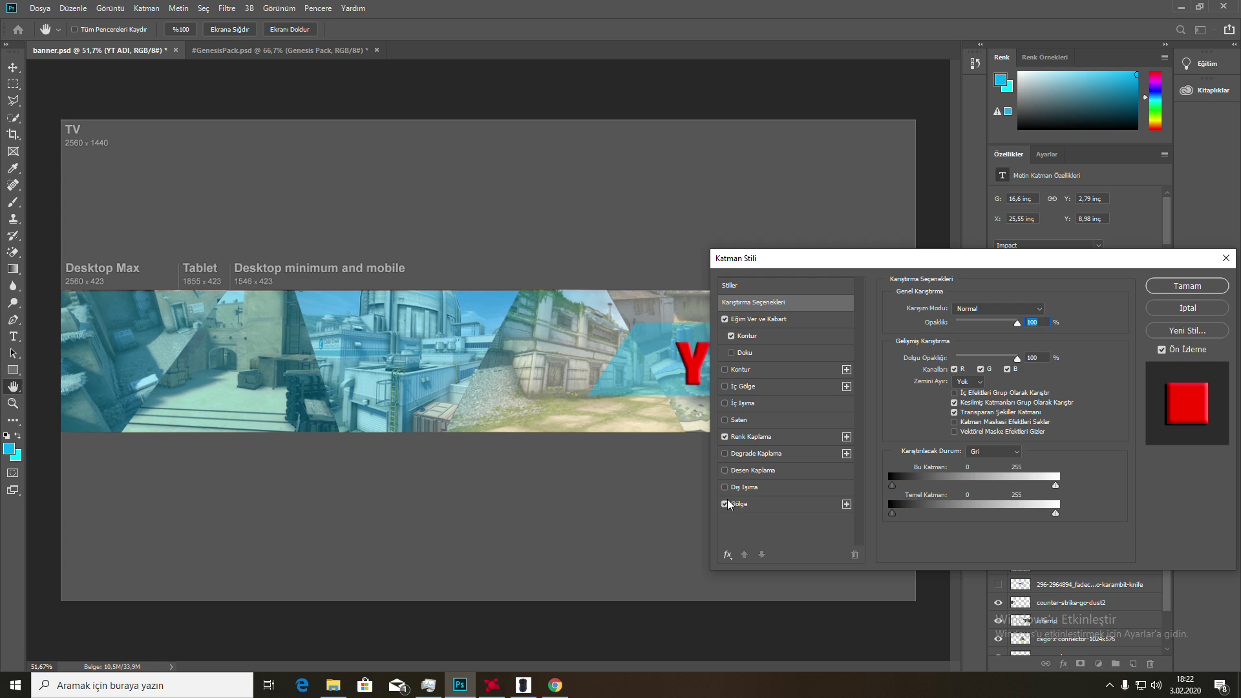
click(739, 503)
drag(928, 262, 711, 399)
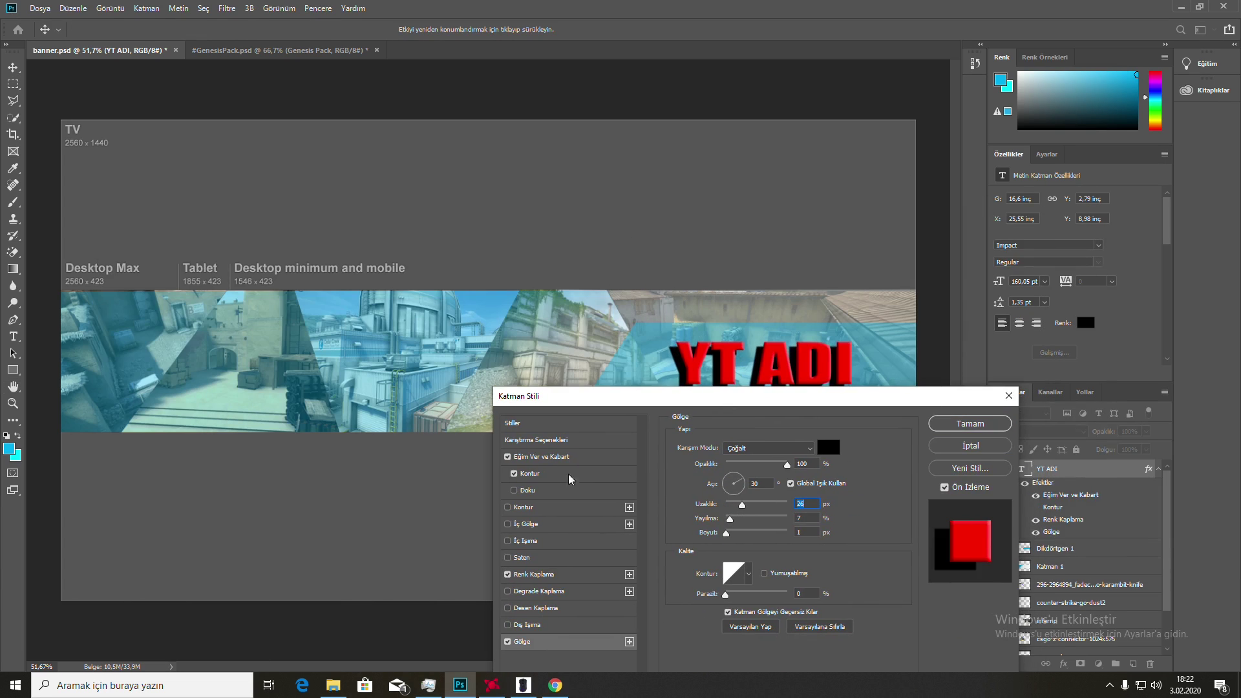
Change the YT ADI text's Color Overlay to a fully saturated bright turquoise.
click(532, 572)
click(823, 448)
drag(538, 269, 440, 321)
click(617, 241)
click(590, 157)
click(708, 150)
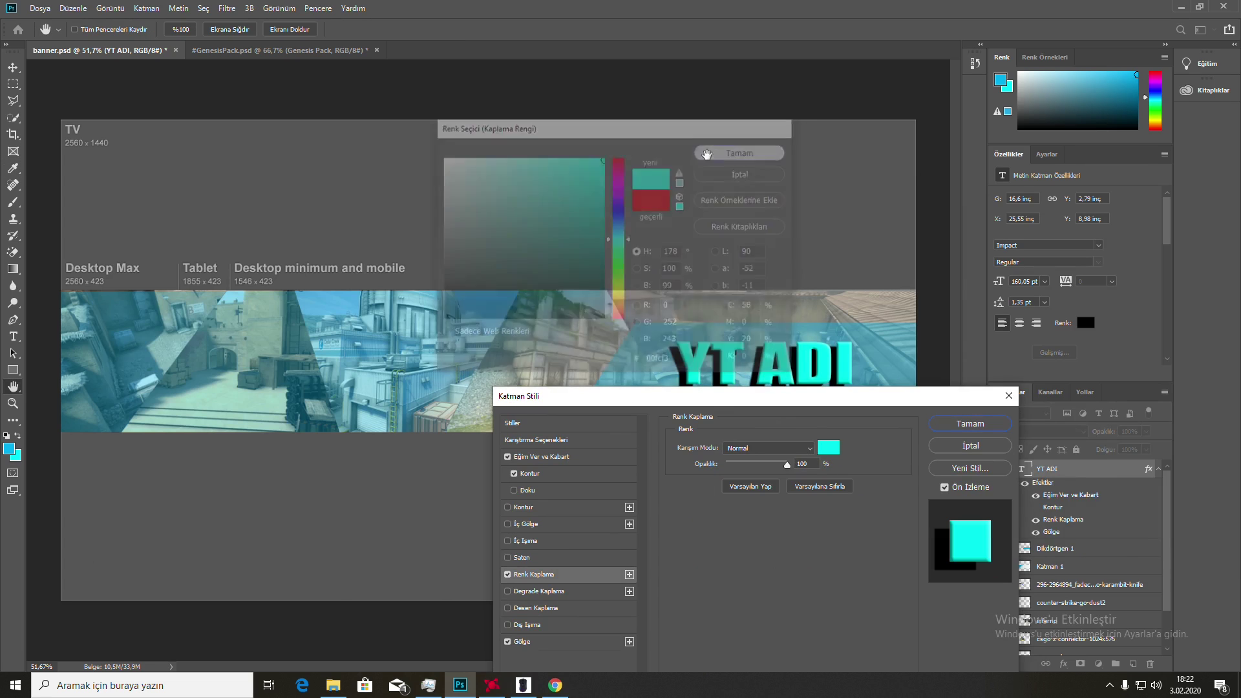
Confirm the layer style settings for the YT ADI text.
click(959, 430)
key(v)
scroll(804, 352, down, 2)
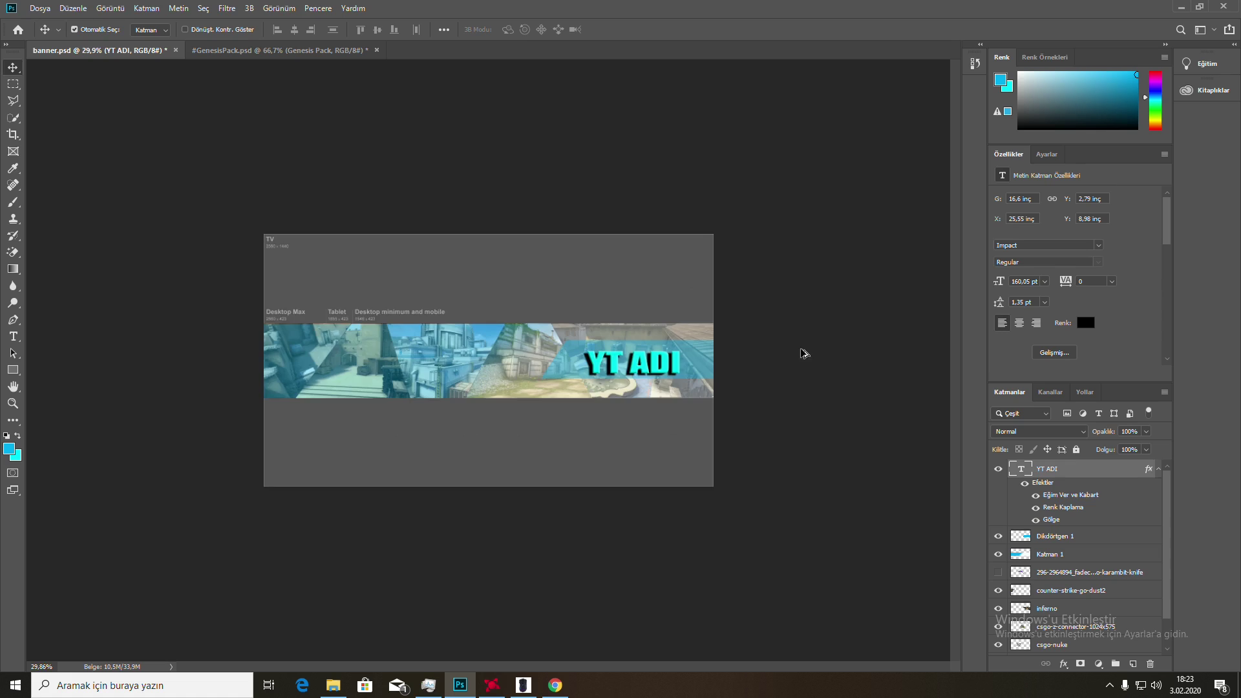
scroll(662, 374, up, 3)
scroll(661, 386, down, 1)
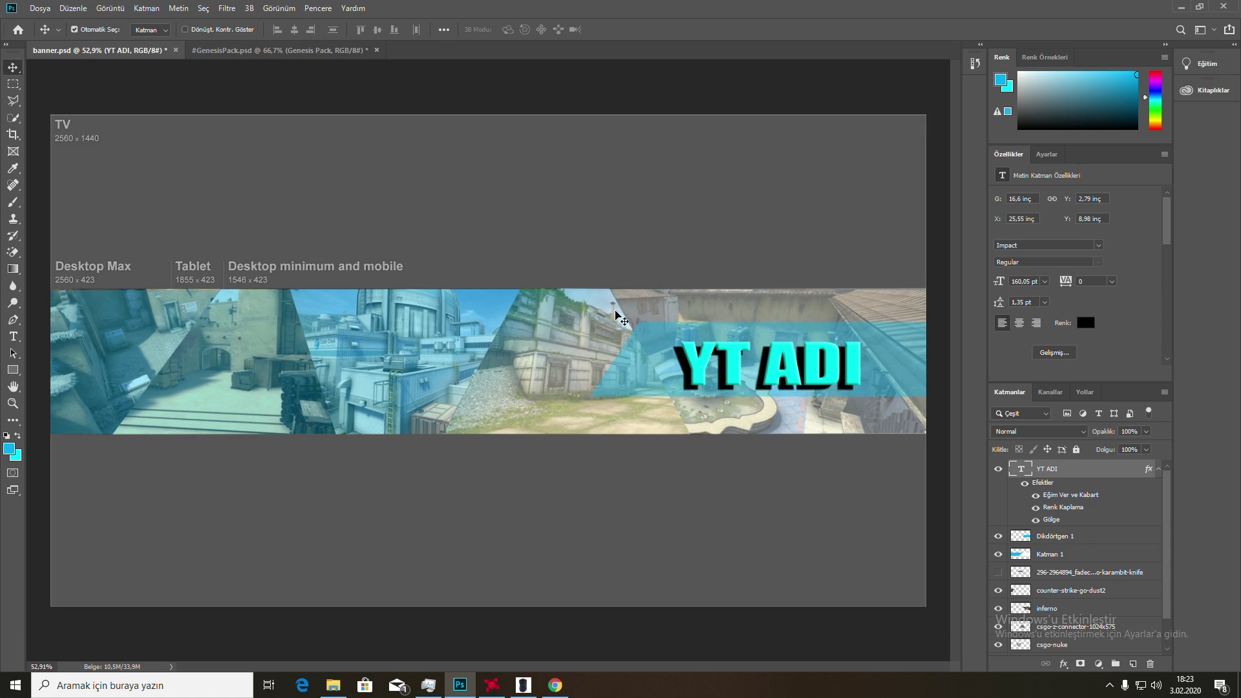
click(40, 8)
click(89, 266)
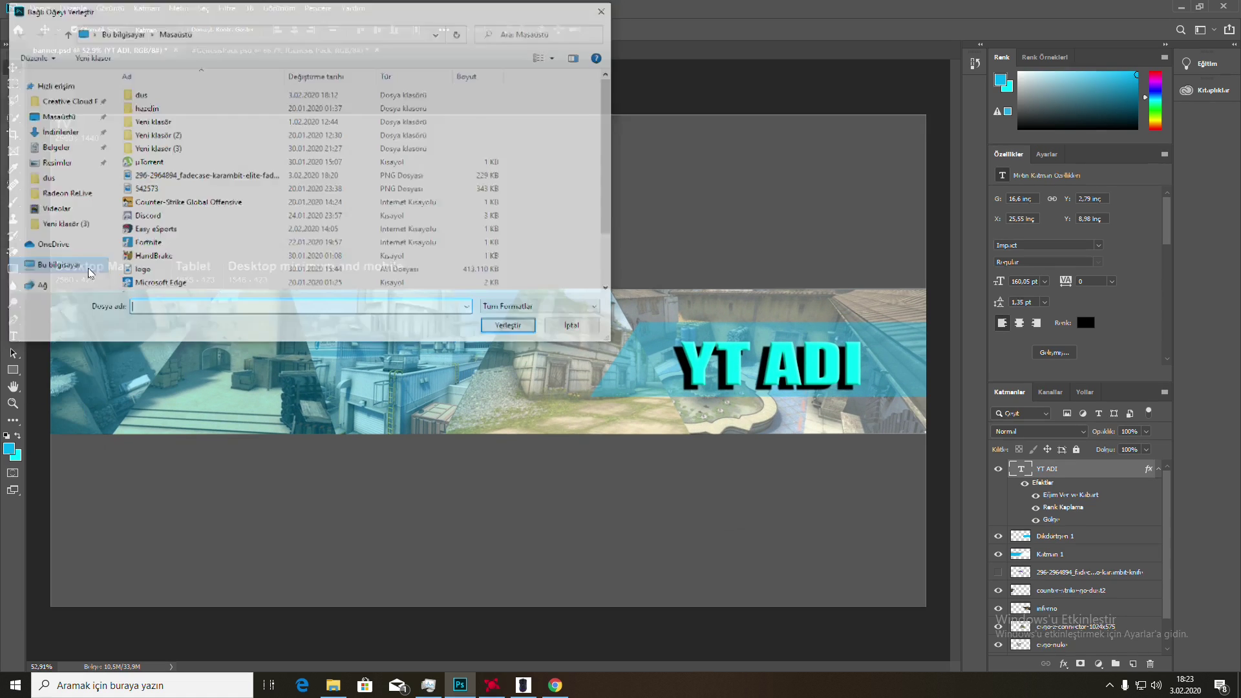
click(578, 328)
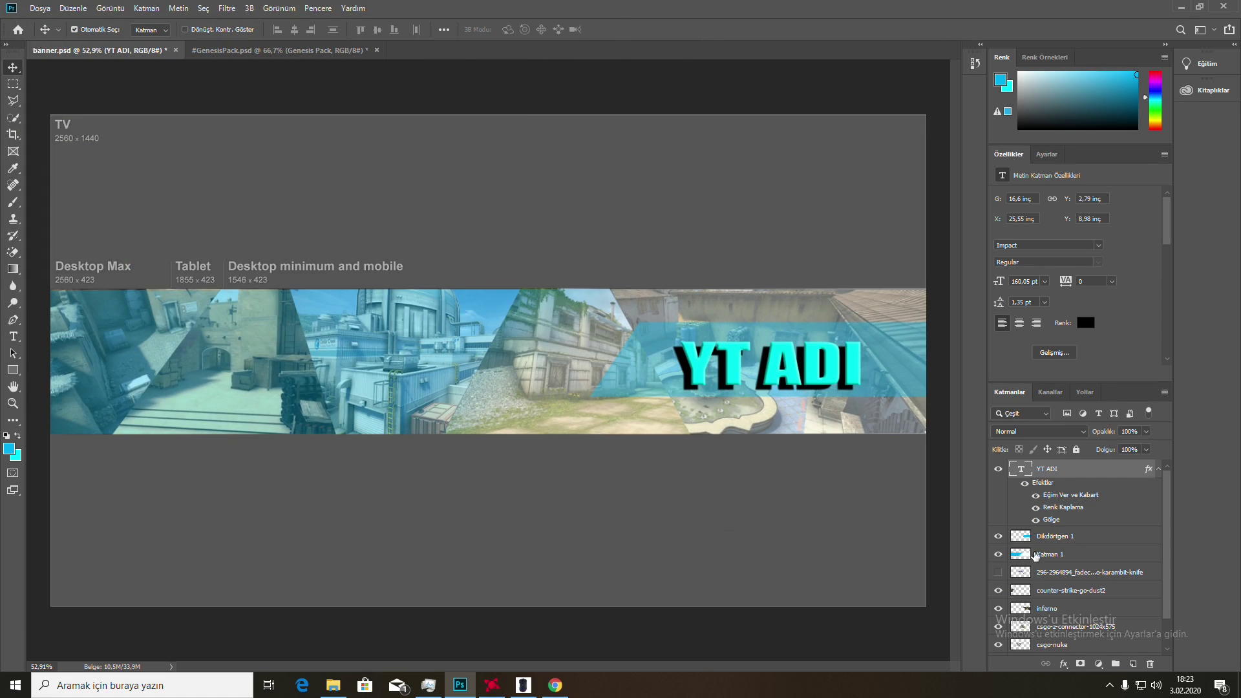
Show the hidden karambit knife layer and move it above the YT ADI text in the layer stack.
double_click(1050, 574)
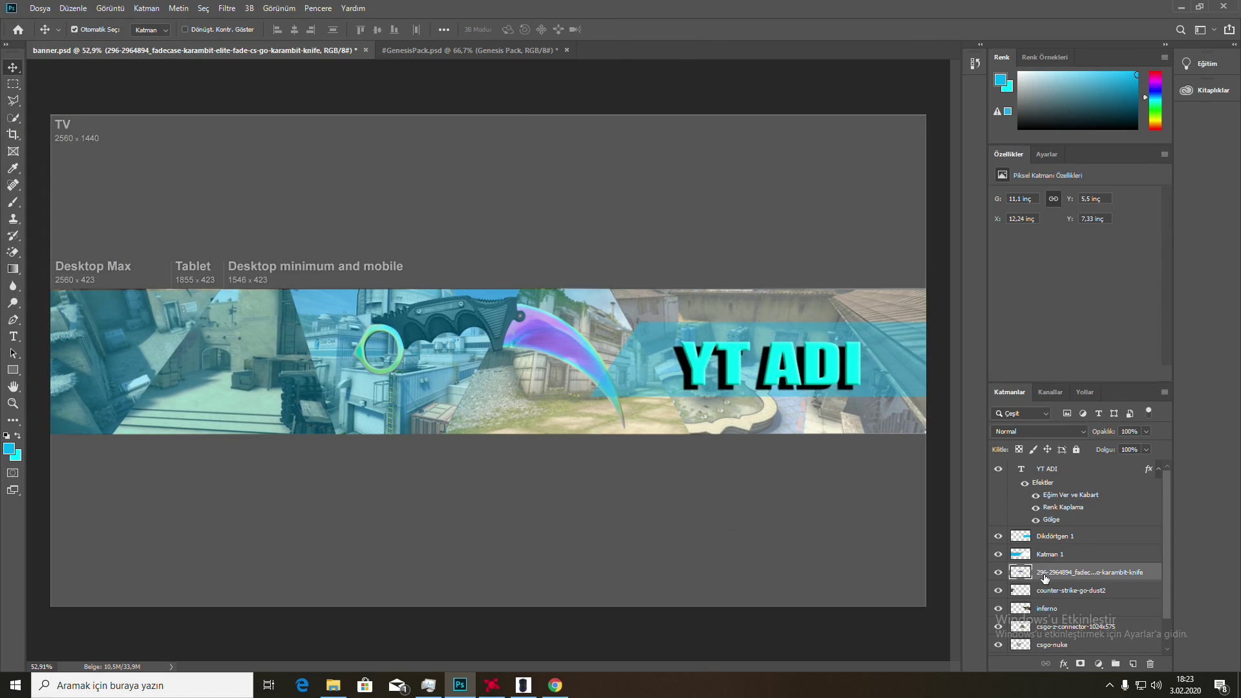
drag(1047, 463, 1048, 462)
drag(505, 334, 533, 334)
Shrink the knife to about 6.33 × 4.44 in, rotate it so the blade is uppermost, and duplicate it.
key(ctrl+t)
drag(662, 305, 548, 305)
drag(555, 398, 688, 332)
drag(564, 466, 589, 452)
drag(719, 304, 700, 311)
drag(594, 344, 498, 361)
key(Return)
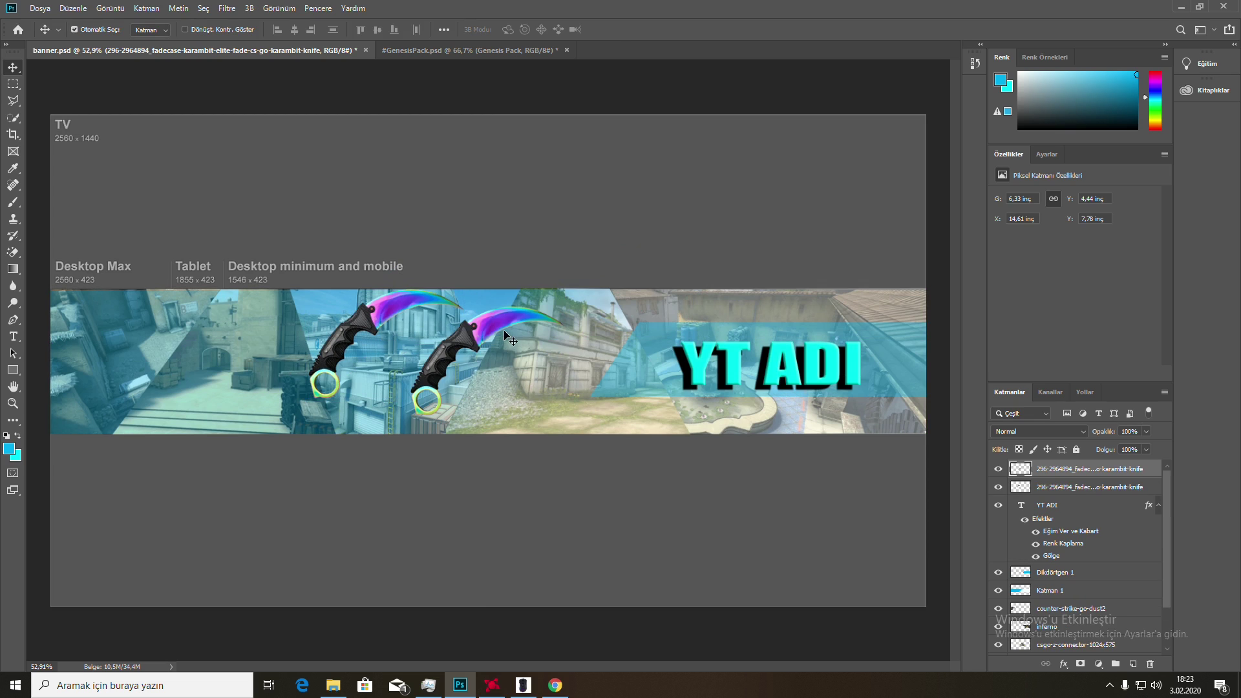
Flip the duplicate knife both ways to -100% and place it opposite the original, leaving room between the two for text.
key(ctrl+t)
drag(583, 277, 394, 443)
drag(506, 370, 560, 386)
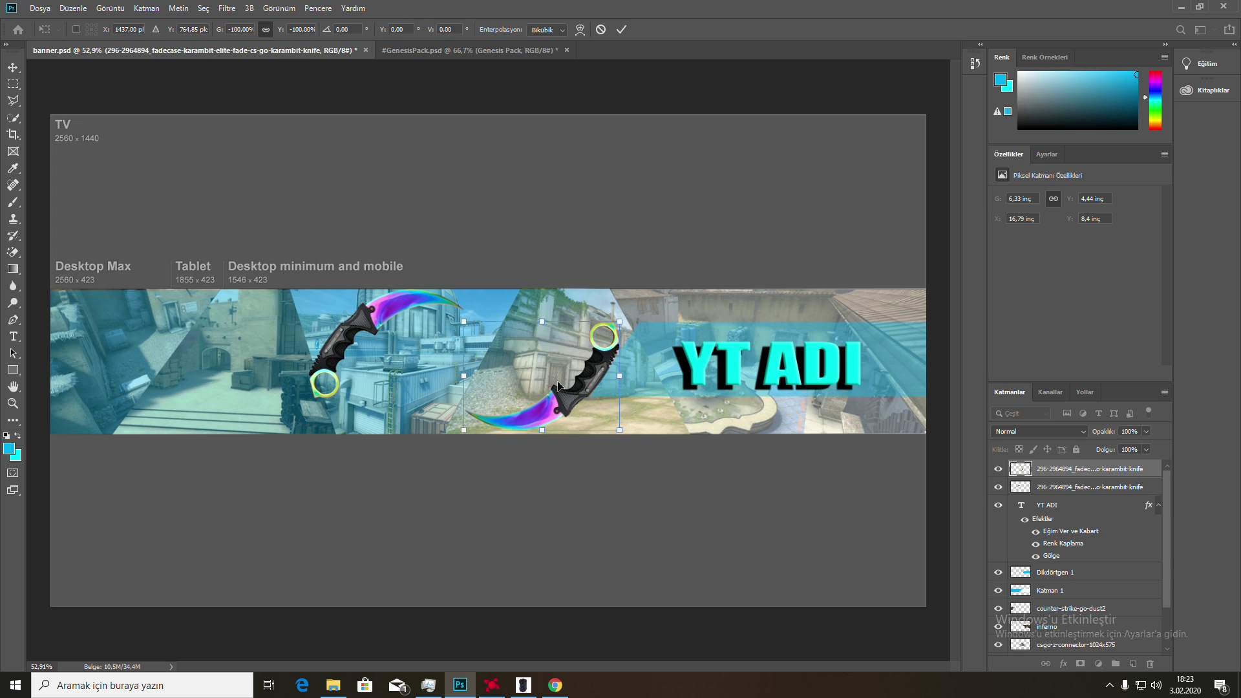
key(Return)
scroll(605, 389, down, 6)
scroll(604, 391, up, 6)
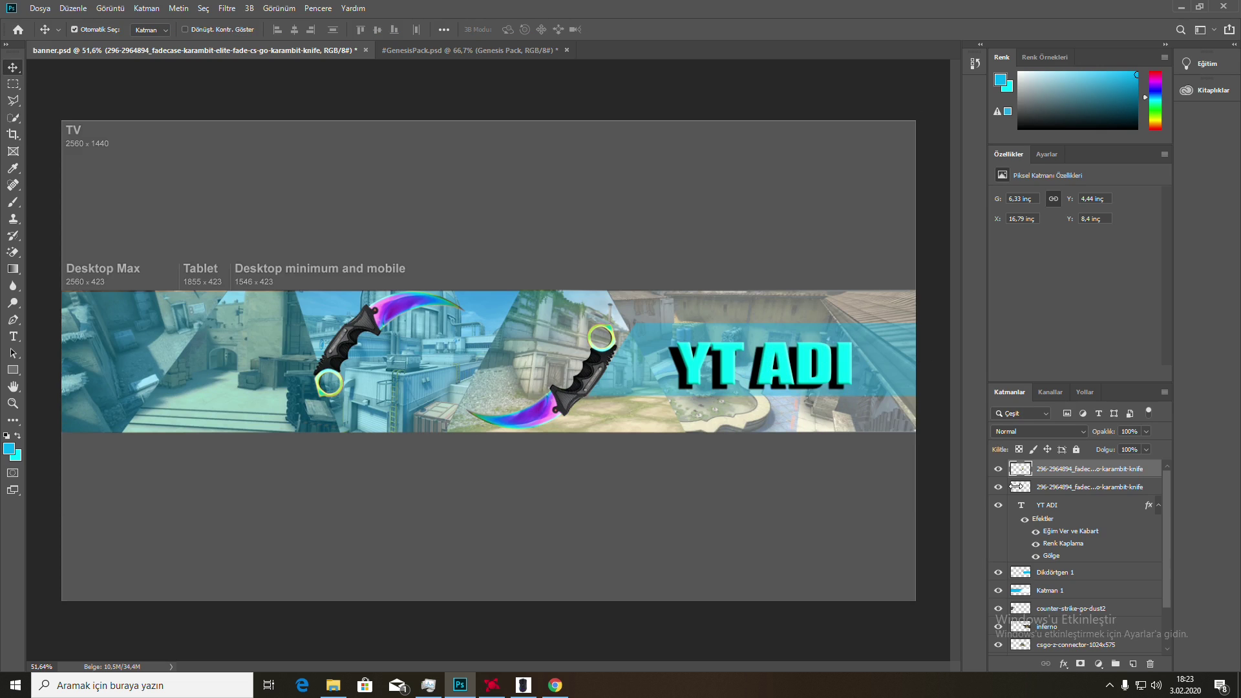
Remove the slanted blue name bar, layer Dikdörtgen 1, from the banner.
click(1054, 577)
click(999, 590)
click(998, 591)
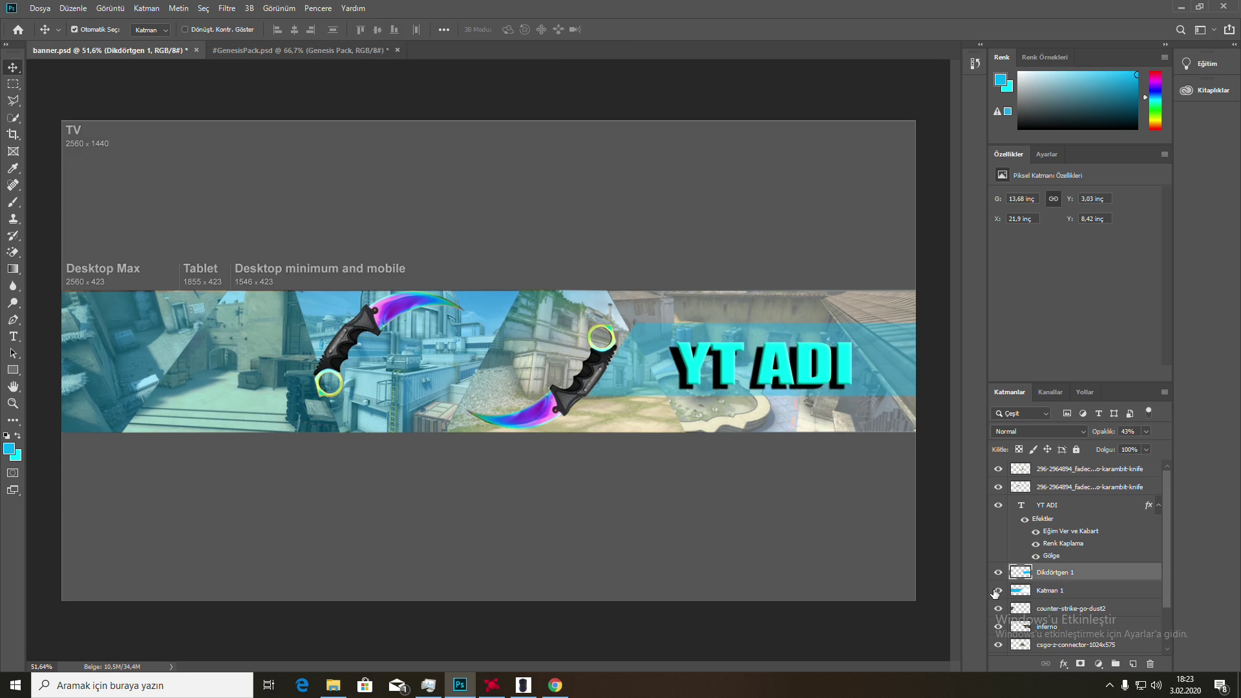
drag(748, 365, 729, 383)
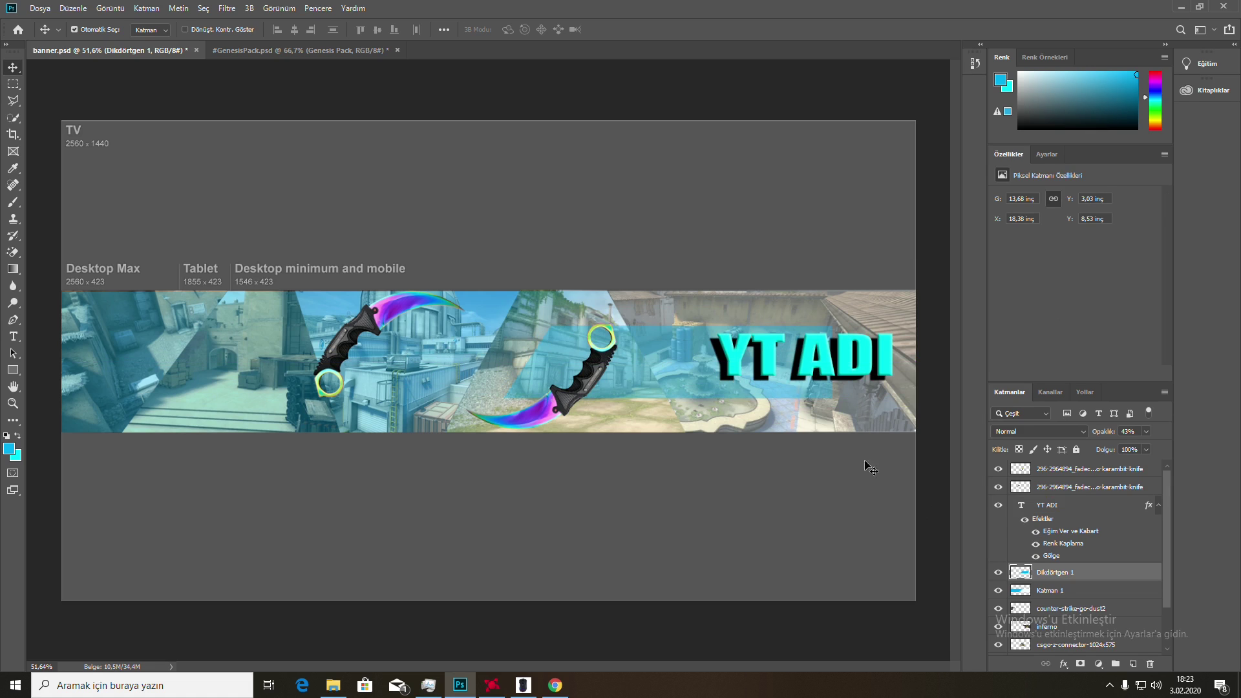
key(Delete)
Move the YT ADI text into the space between the two karambit knives.
drag(824, 357, 494, 354)
scroll(692, 443, down, 5)
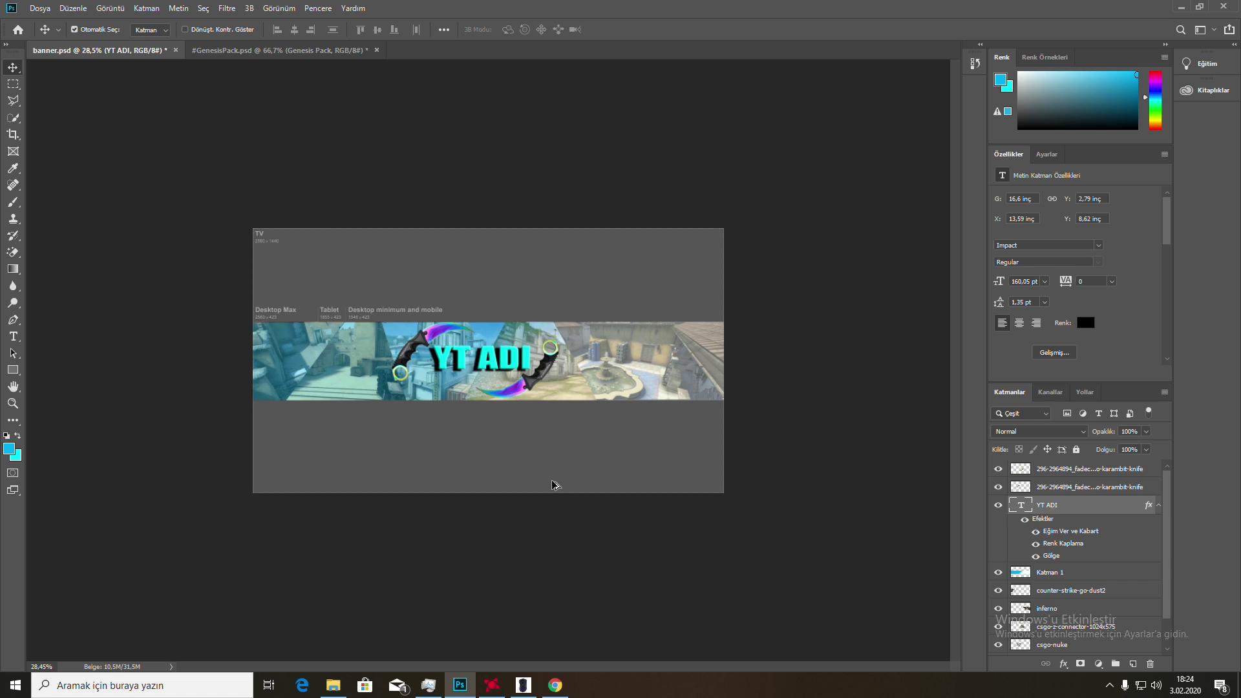
scroll(554, 484, up, 3)
scroll(513, 463, up, 3)
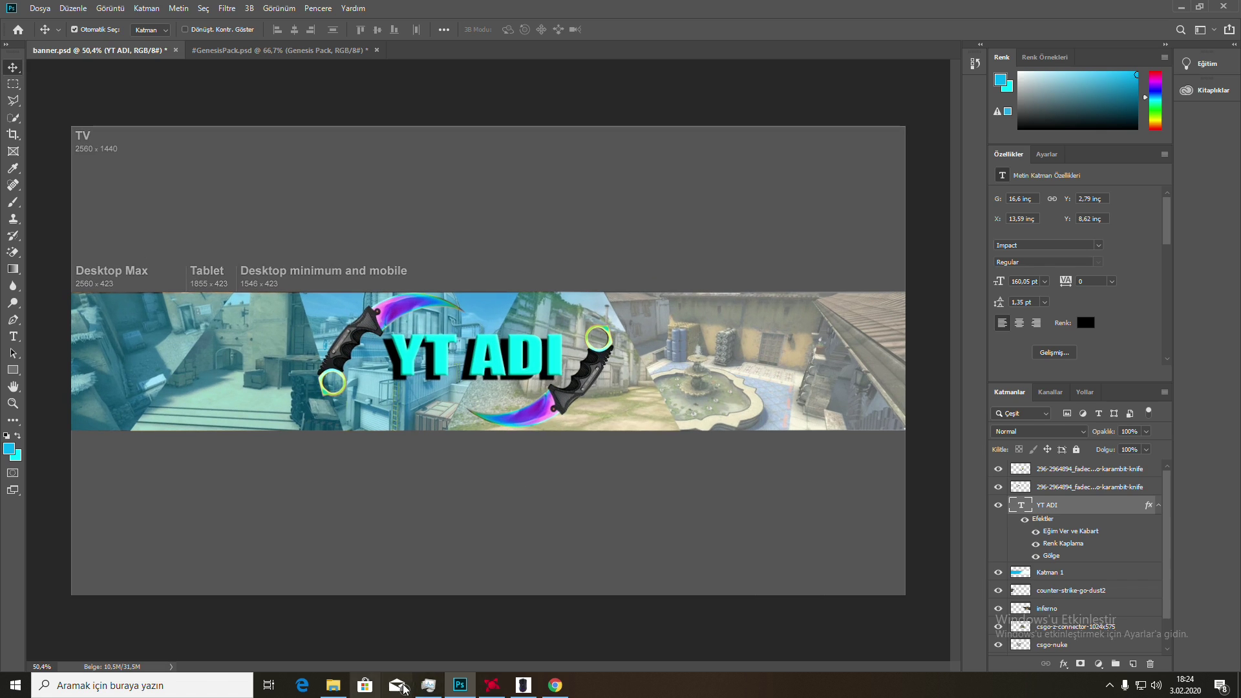
Switch to Chrome and search Google Images for "awp dragon lore png".
click(555, 685)
scroll(236, 147, up, 1)
drag(233, 87, 18, 94)
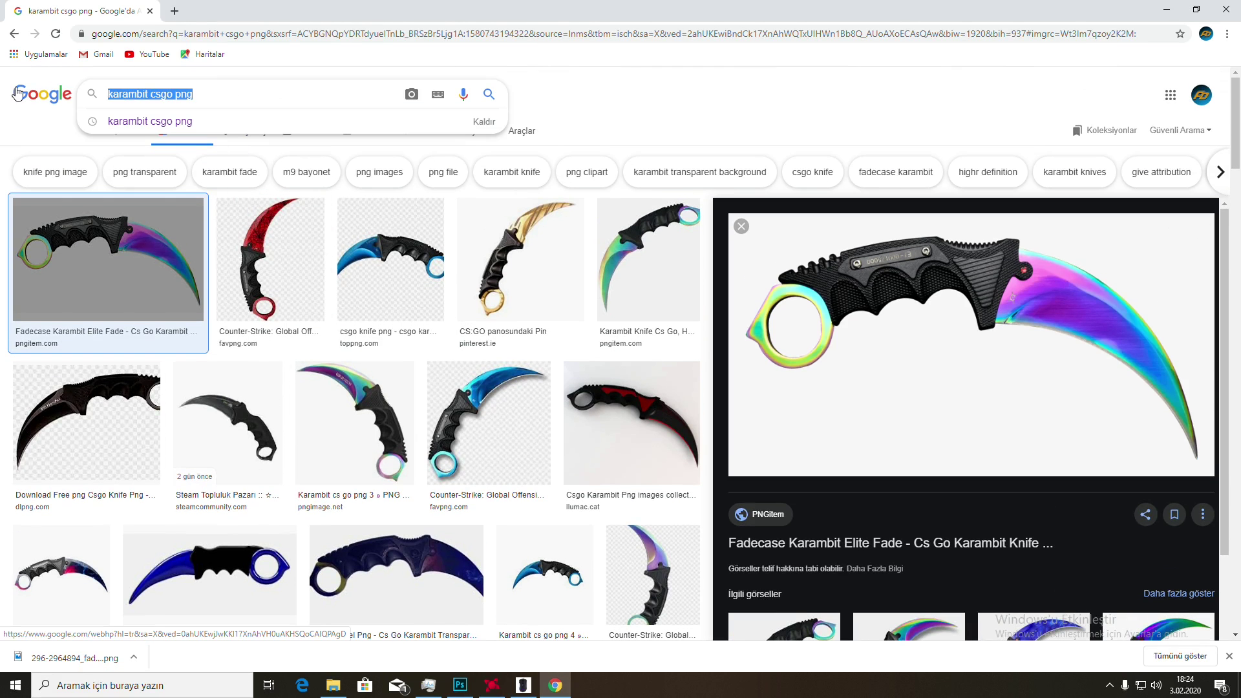
text(WP A)
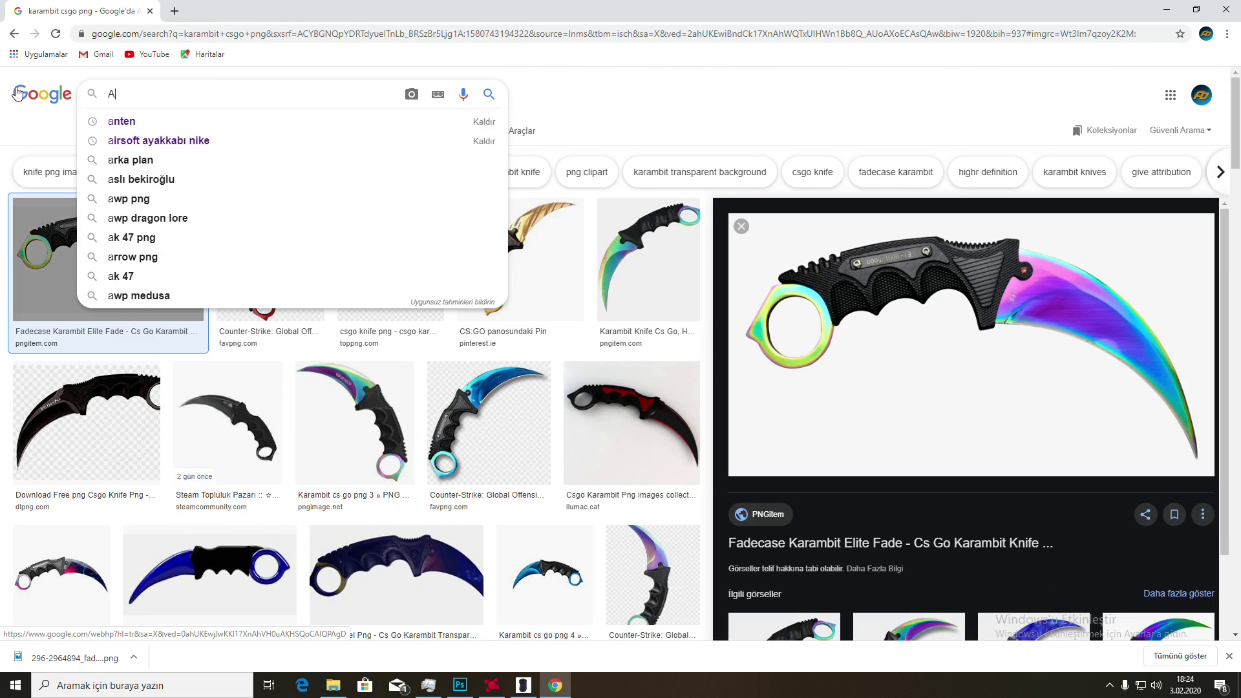
text(wp dragon)
key(Down)
key(Down)
key(Return)
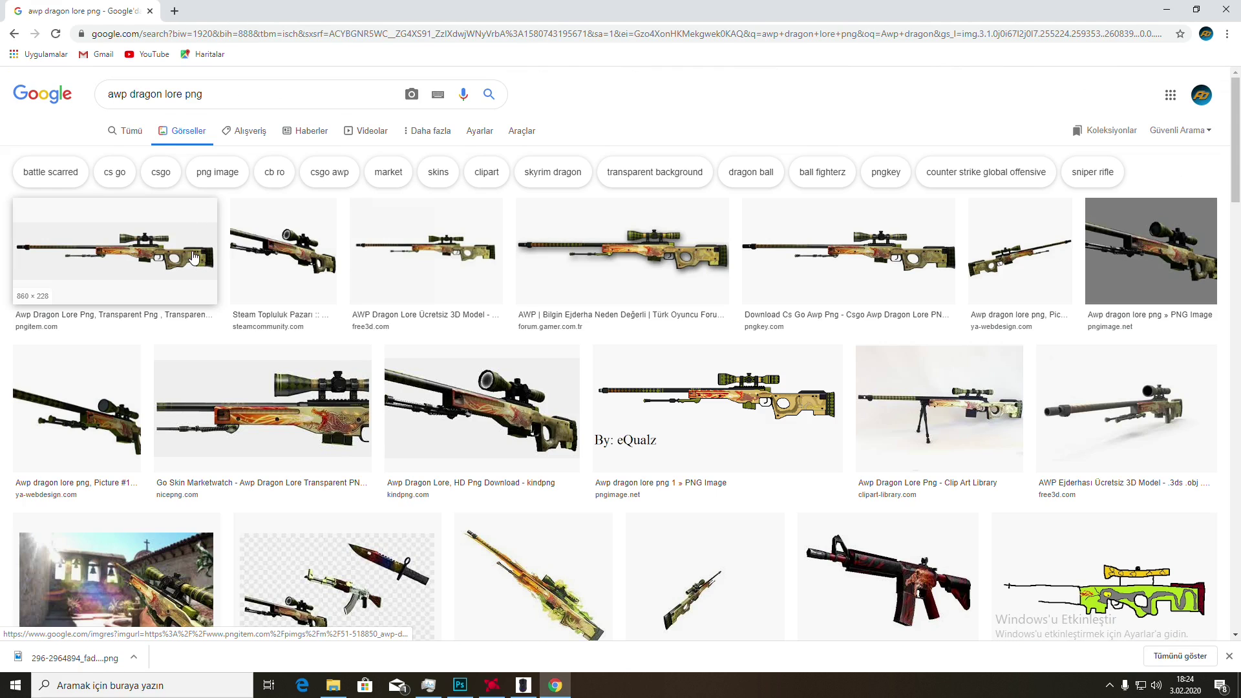
Open the first Awp Dragon Lore result from pngitem.com and save its image as indir in the dus folder.
click(155, 259)
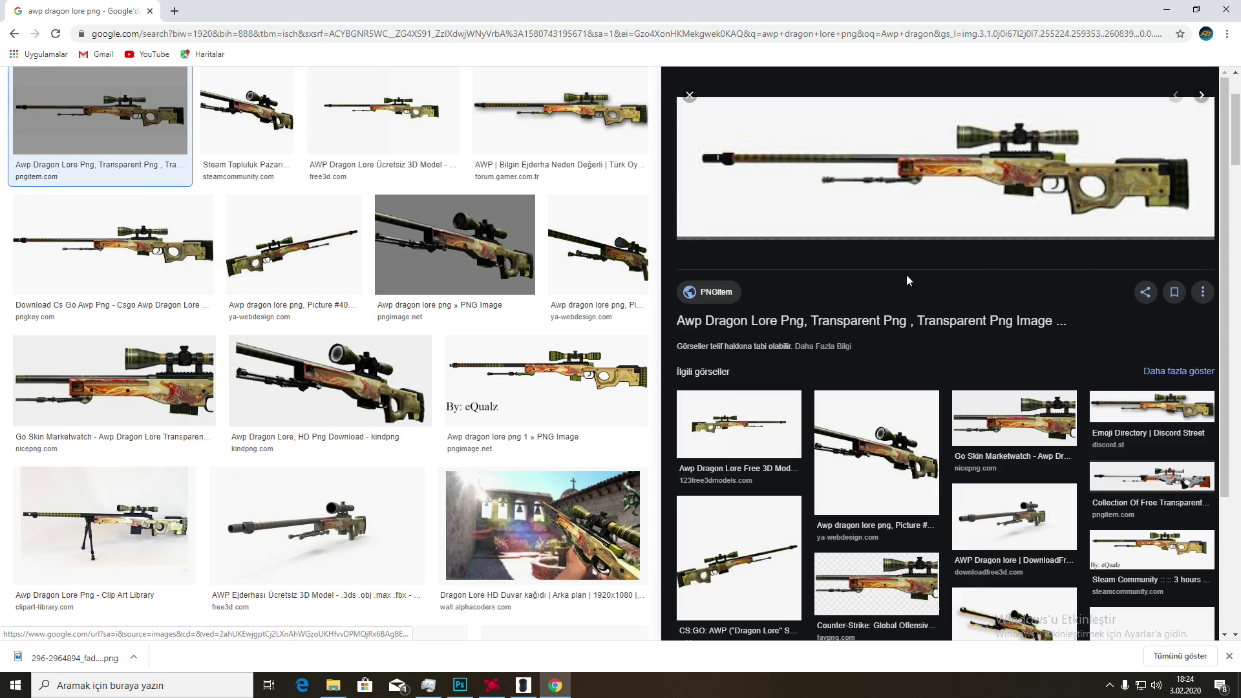
right_click(902, 166)
click(925, 283)
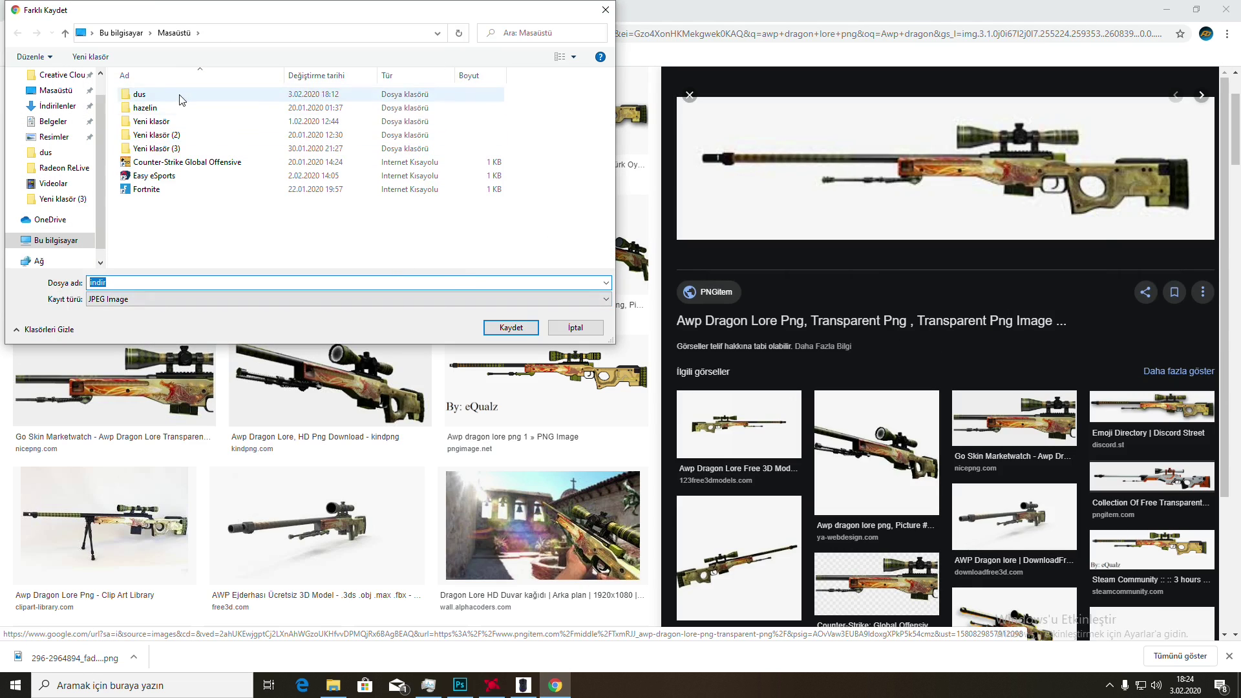
double_click(179, 97)
click(511, 328)
Switch to Photoshop and try placing the indir image from the dus folder as a linked object over the map strip.
click(460, 685)
click(39, 8)
click(132, 265)
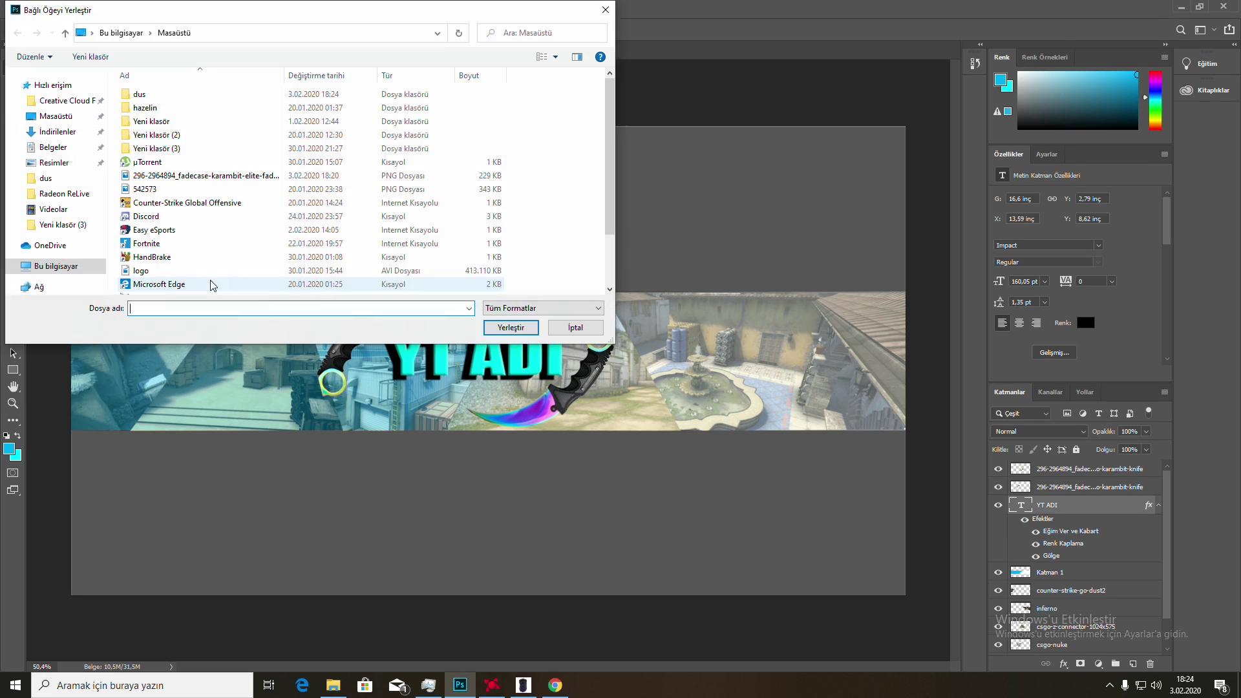
double_click(161, 92)
click(451, 120)
double_click(451, 120)
drag(555, 386, 818, 486)
key(Return)
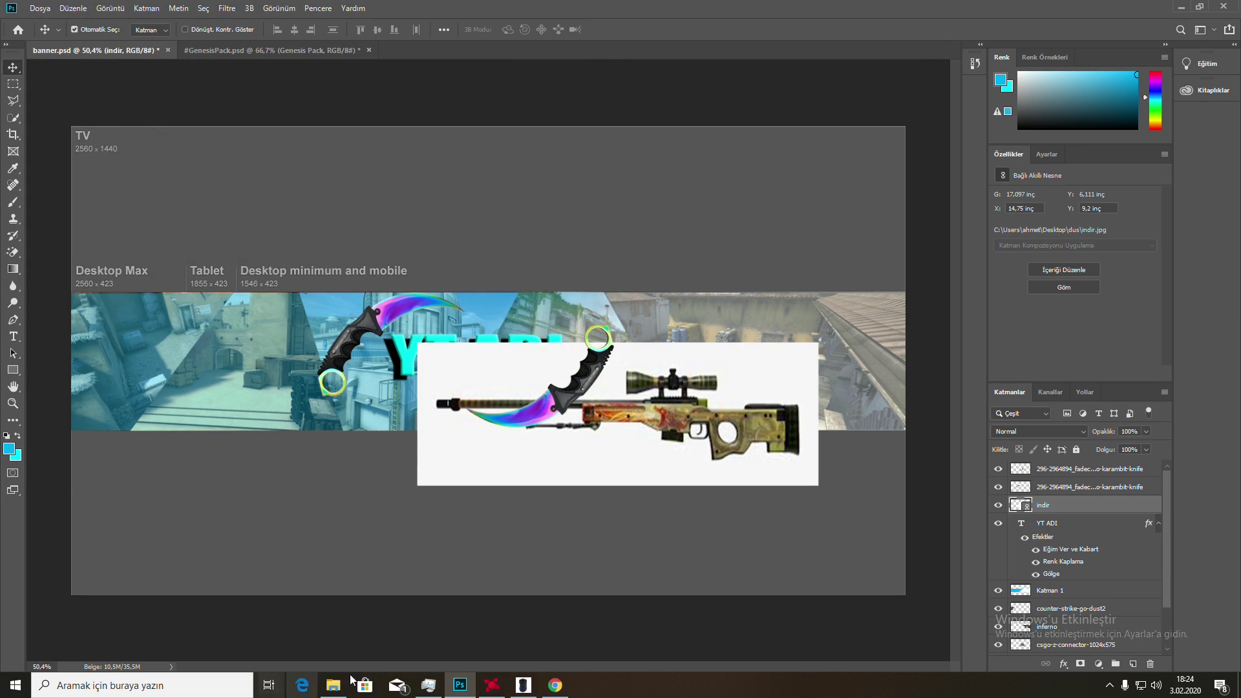
Switch to Chrome and save the Gamer Forum rifle image as 7 AWP-Dragon-Lore in PNG format in the dus folder.
click(550, 693)
click(560, 110)
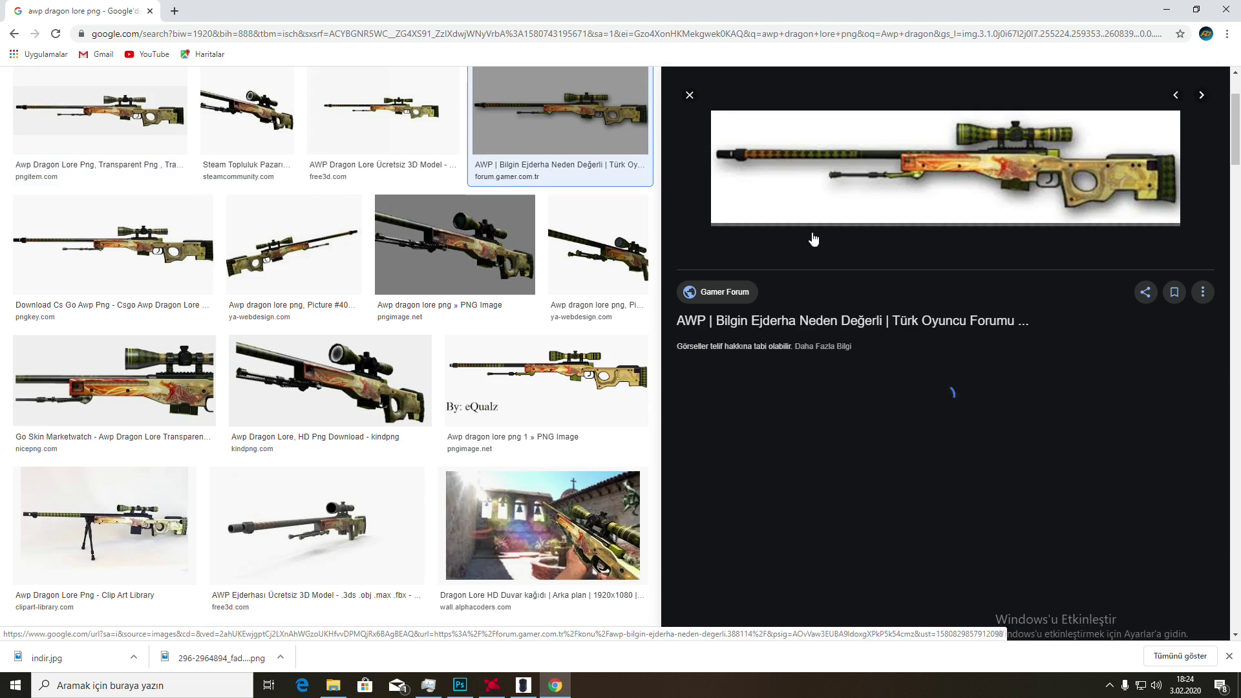
right_click(852, 207)
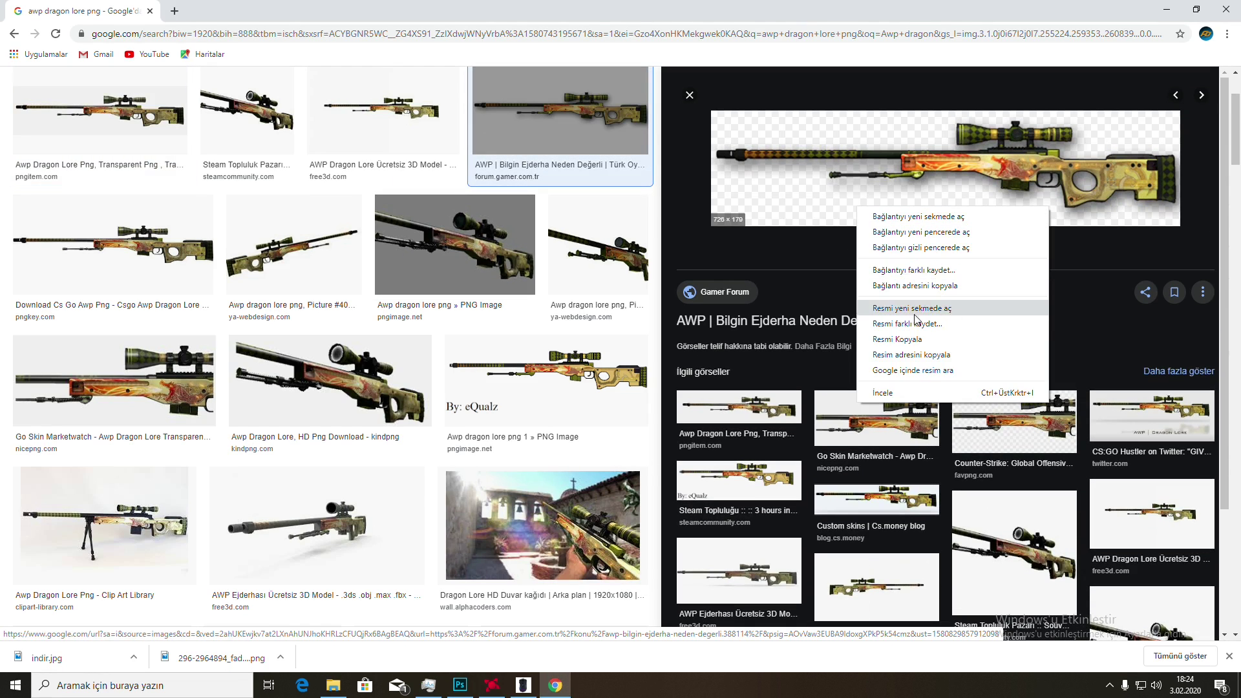
click(919, 331)
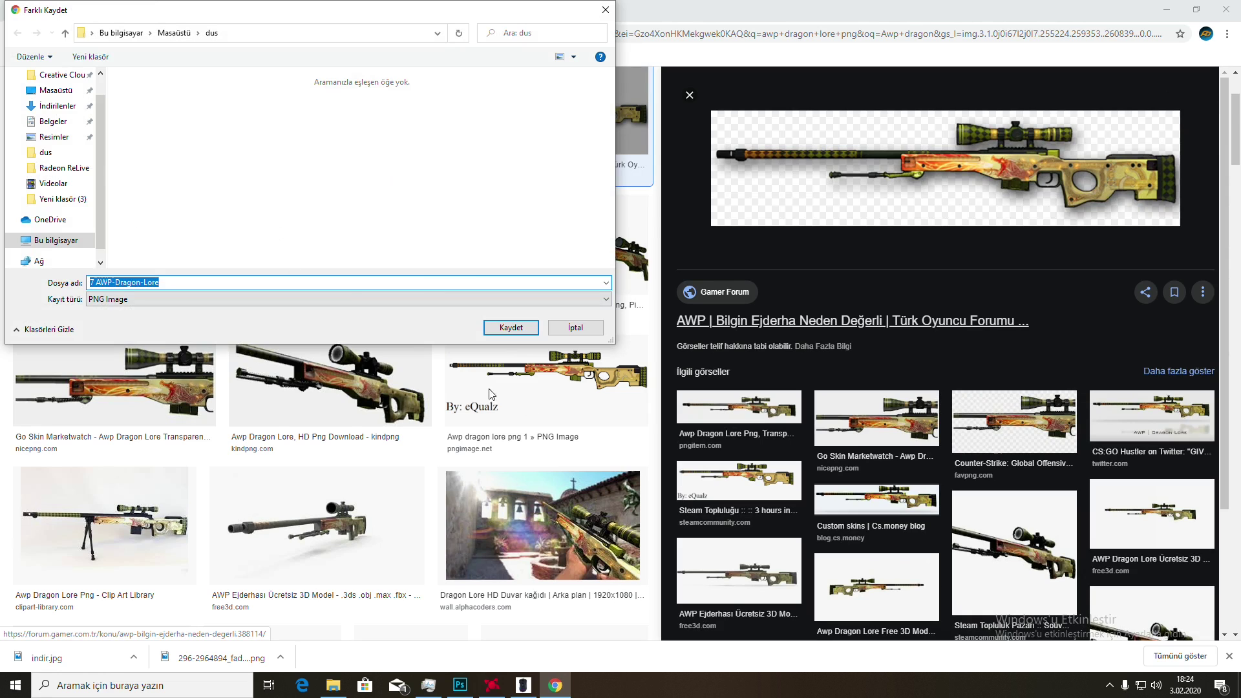
click(510, 331)
Switch to Photoshop and place the 7 AWP-Dragon-Lore image from the dus folder as a linked object in banner.psd.
click(460, 685)
click(39, 8)
click(80, 253)
click(228, 126)
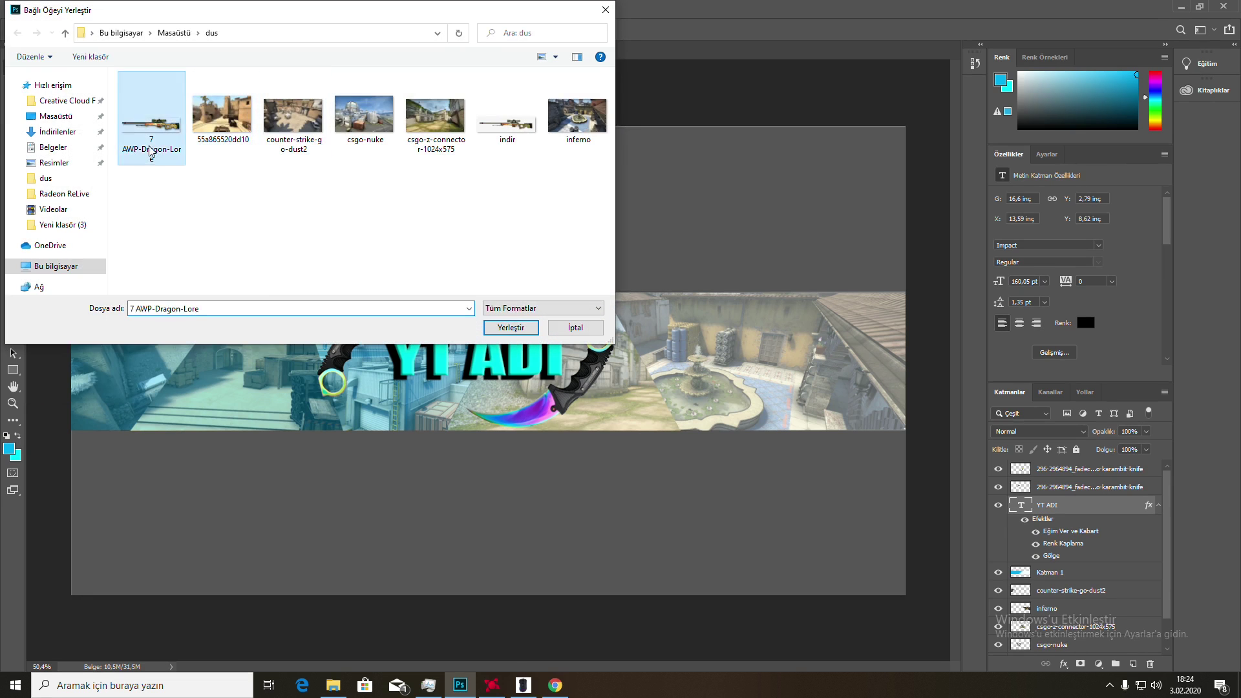
click(513, 314)
Scale the AWP rifle to about 125% width and 134% height and fit it between the right knife and the strip's right edge.
drag(610, 397, 780, 404)
drag(734, 367, 832, 374)
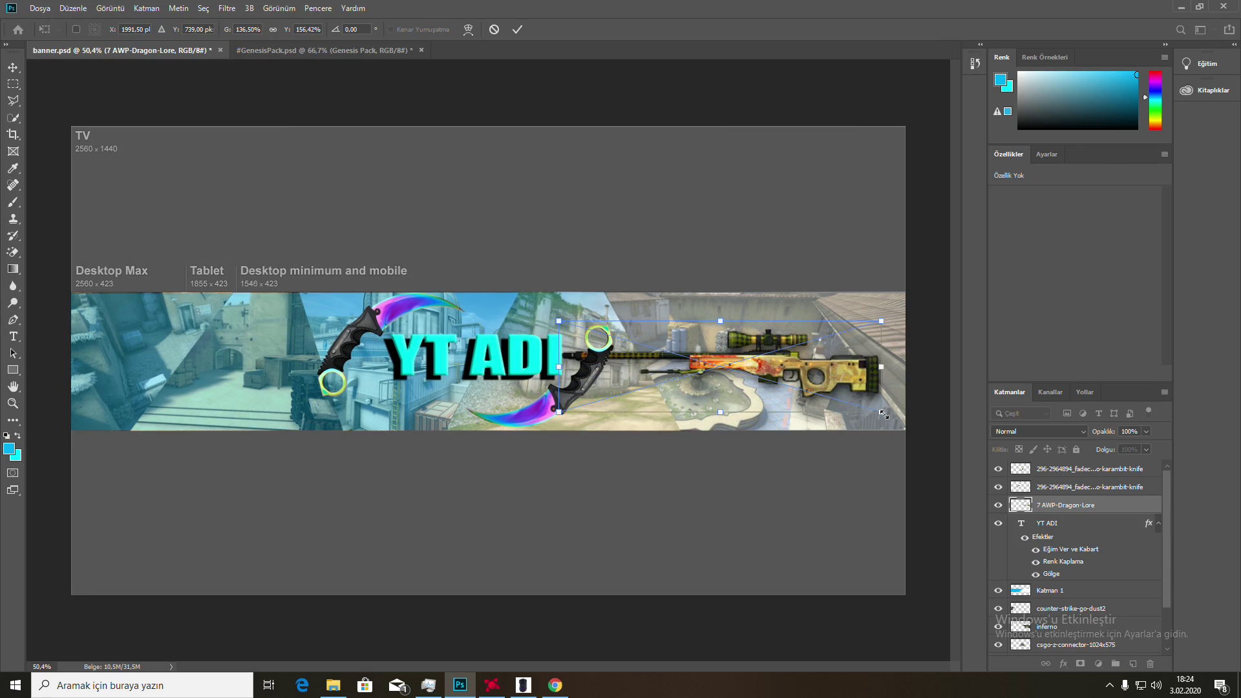
drag(885, 415, 858, 401)
drag(799, 367, 850, 369)
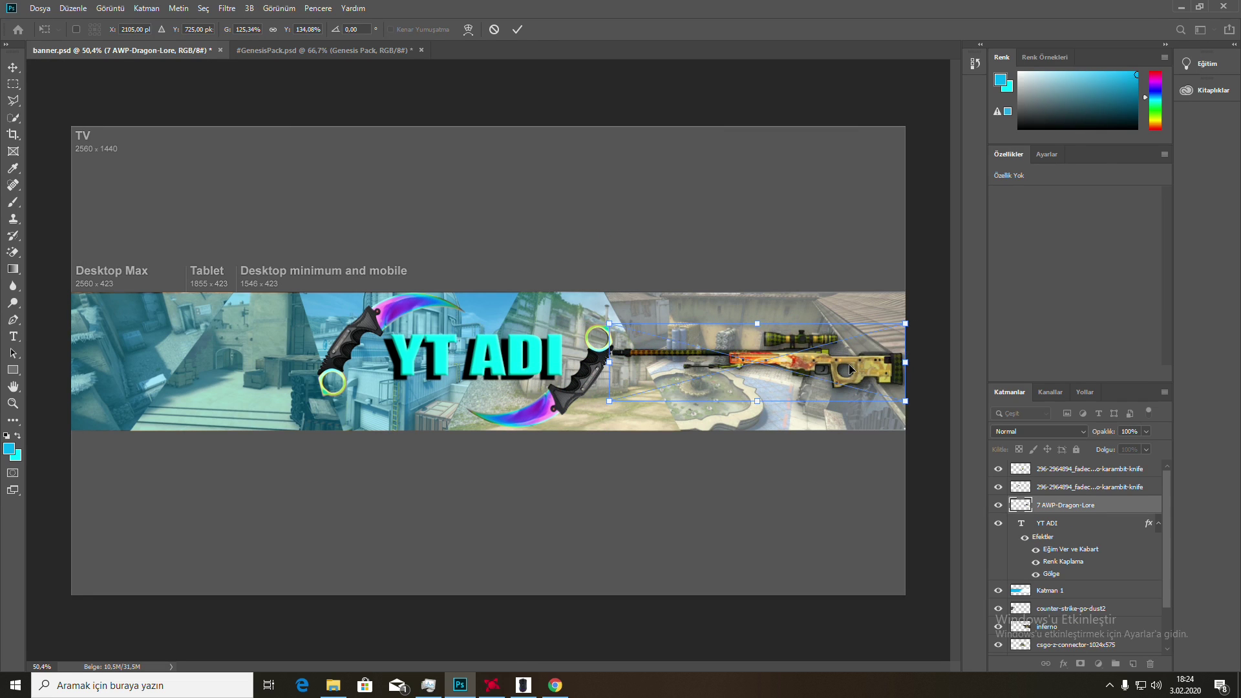
key(Return)
Duplicate the AWP rifle layer and flip the copy horizontally.
key(ctrl+c)
key(ctrl+v)
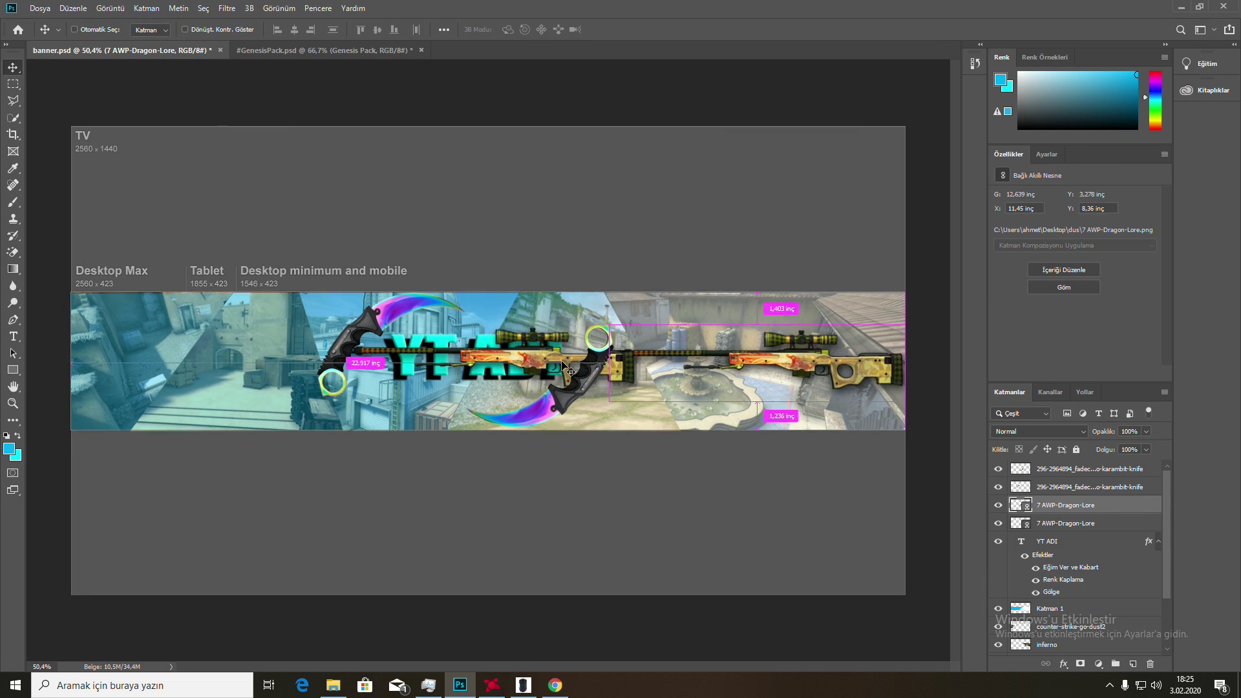
key(ctrl+t)
right_click(604, 352)
click(640, 498)
Move the mirrored rifle to the strip's left end beside the left knife and shrink it to about 11.4 × 3.01 in.
drag(565, 361, 273, 351)
drag(44, 317, 73, 323)
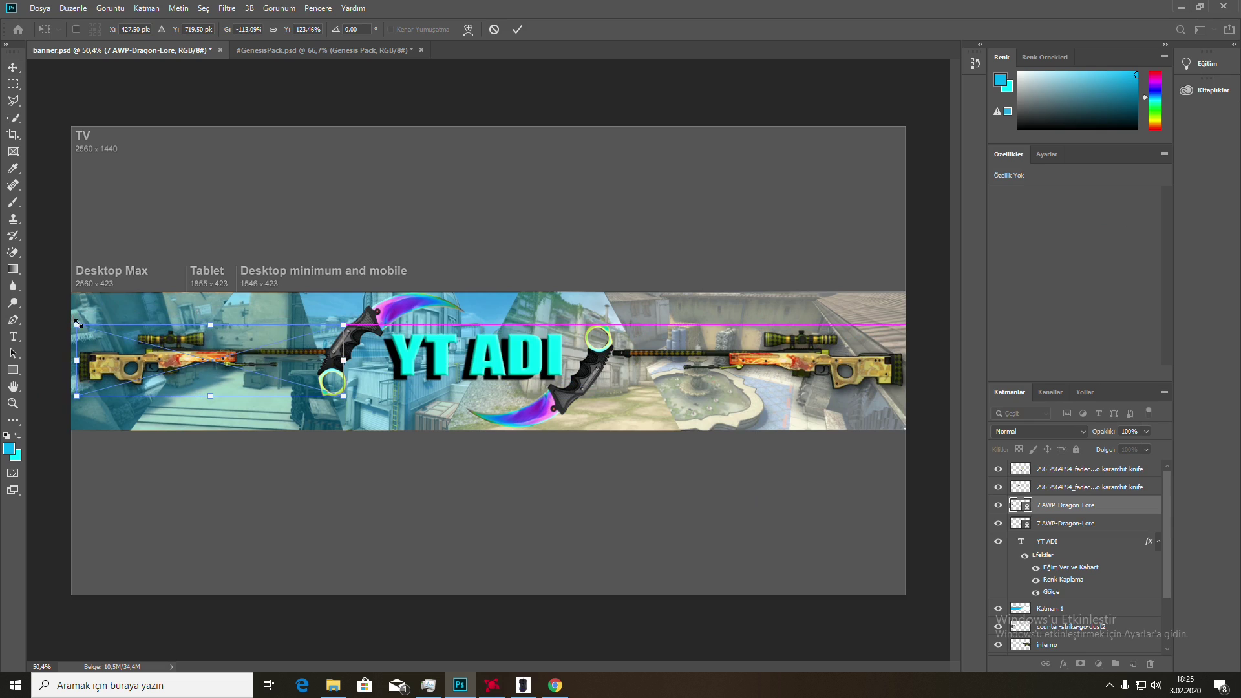
drag(231, 363, 218, 362)
key(Return)
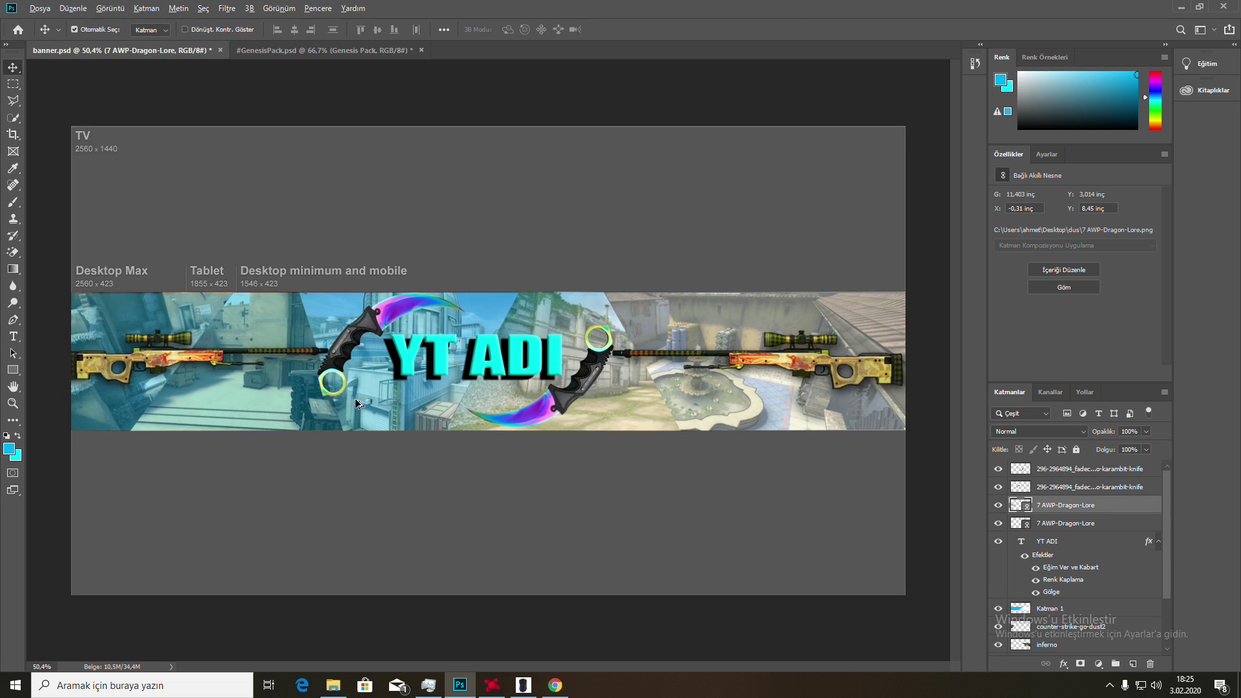
scroll(450, 453, down, 3)
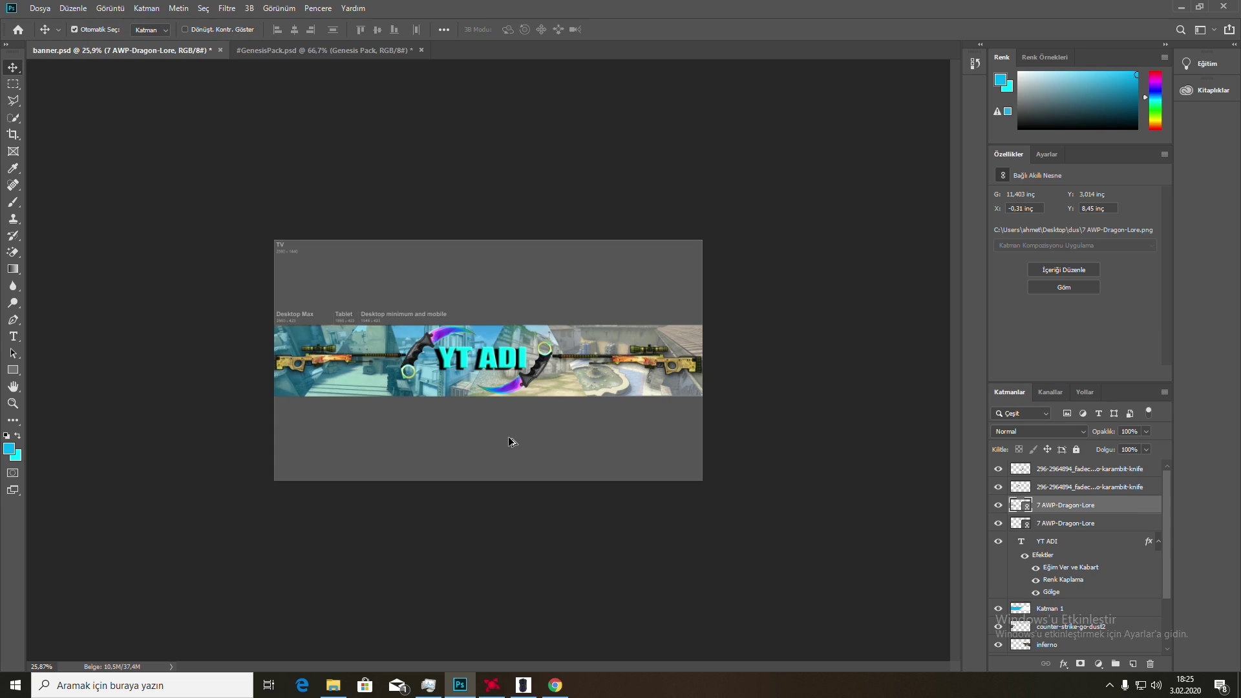
scroll(1081, 541, down, 2)
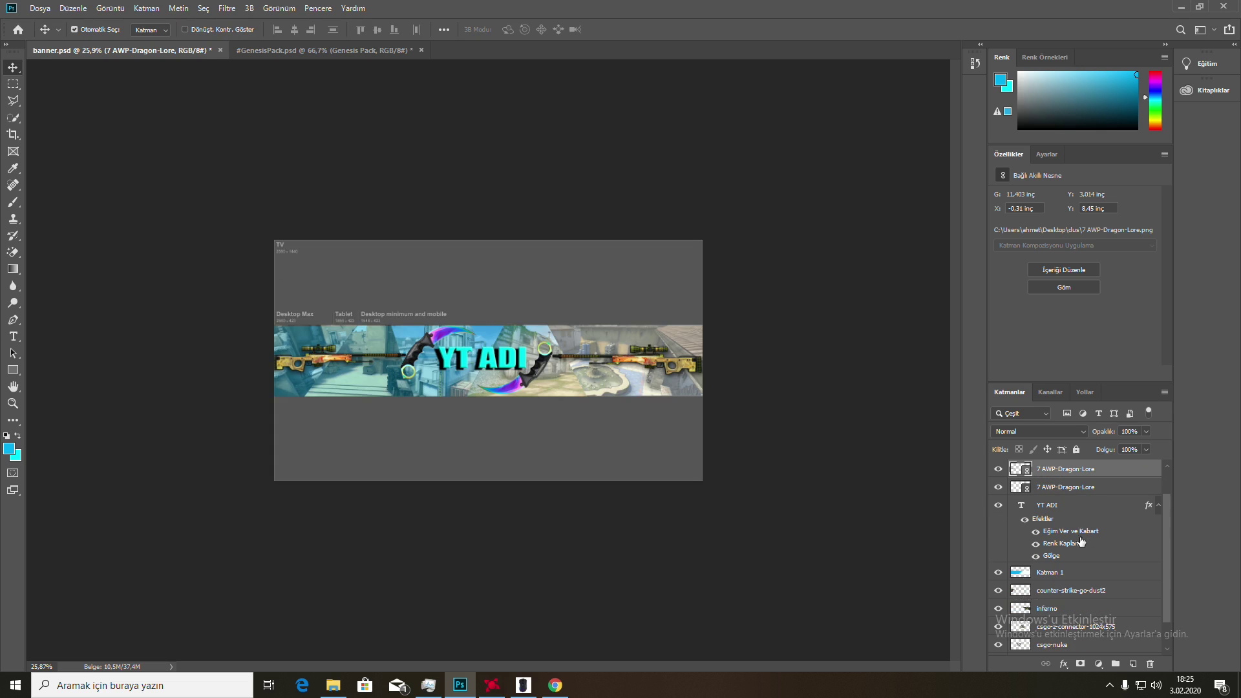
click(1057, 508)
scroll(517, 445, up, 3)
scroll(491, 410, down, 3)
scroll(801, 460, up, 1)
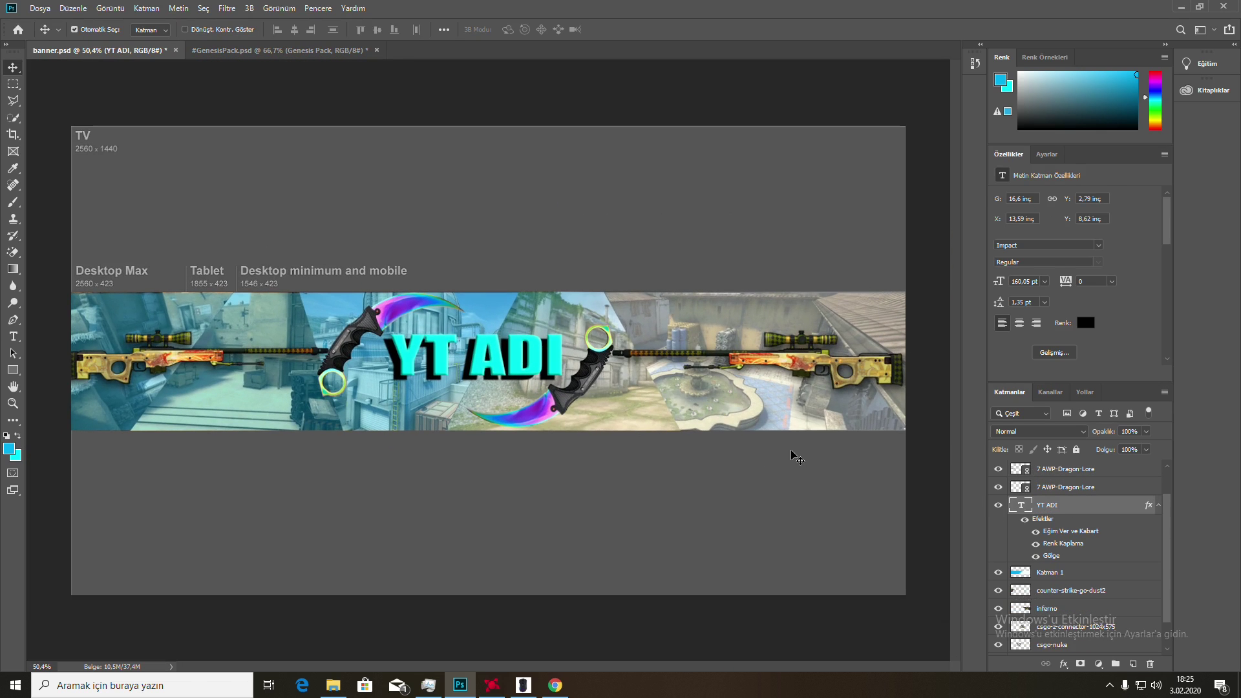
Switch to Chrome and look through the AWP Dragon Lore image results.
click(554, 686)
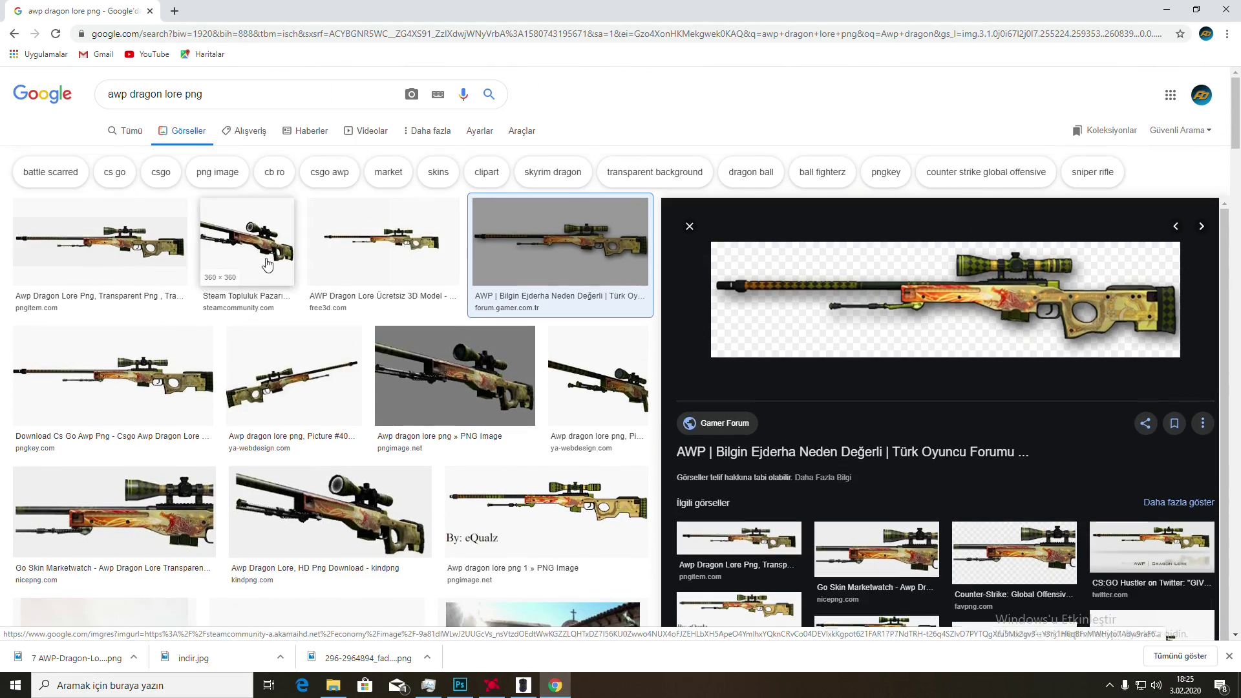
click(266, 94)
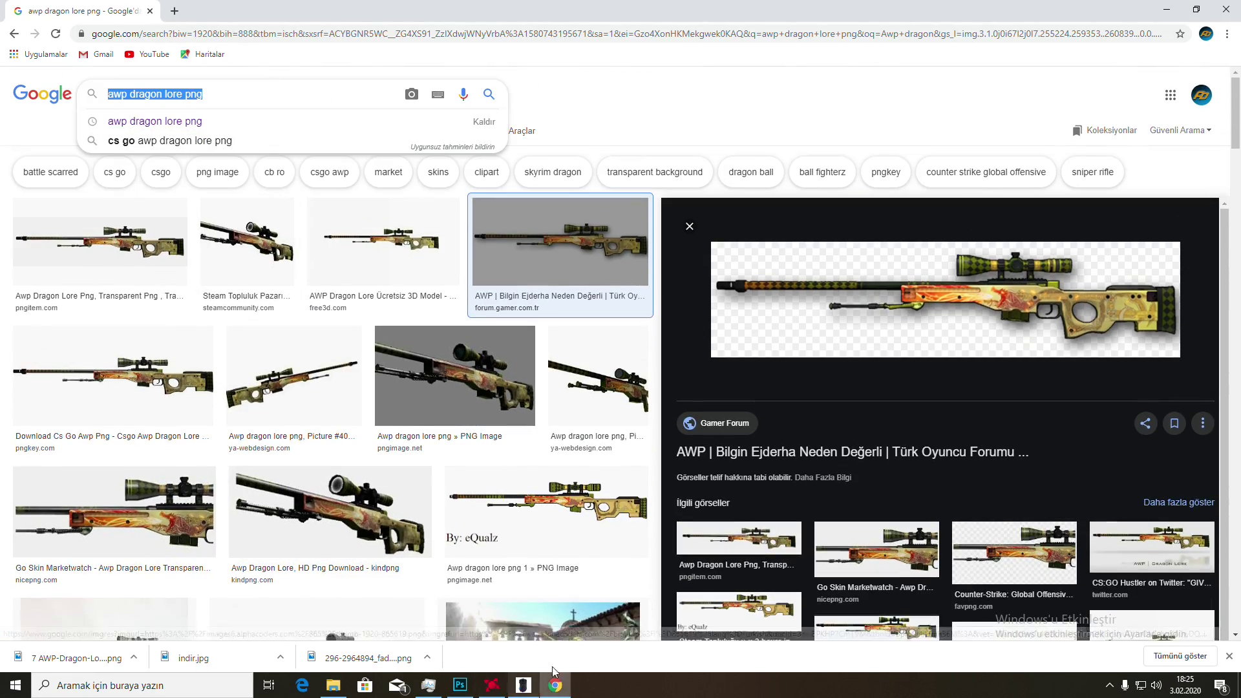
scroll(392, 527, down, 6)
scroll(391, 526, up, 7)
scroll(309, 482, down, 5)
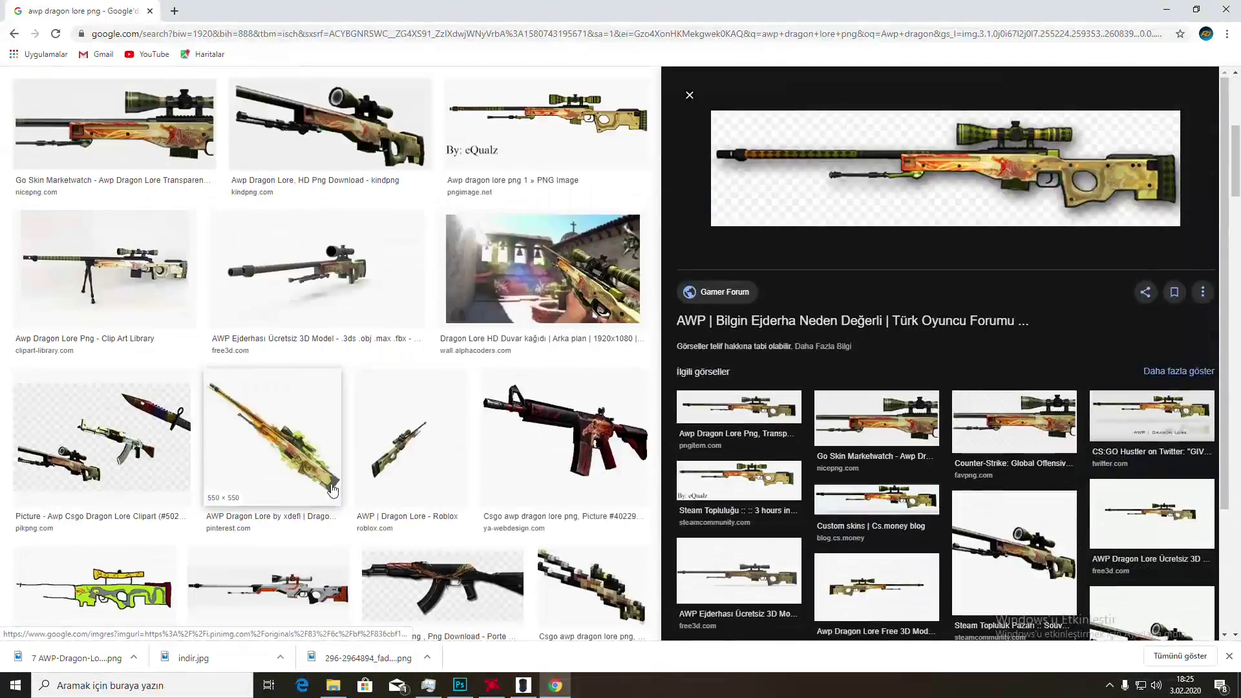
scroll(307, 476, down, 7)
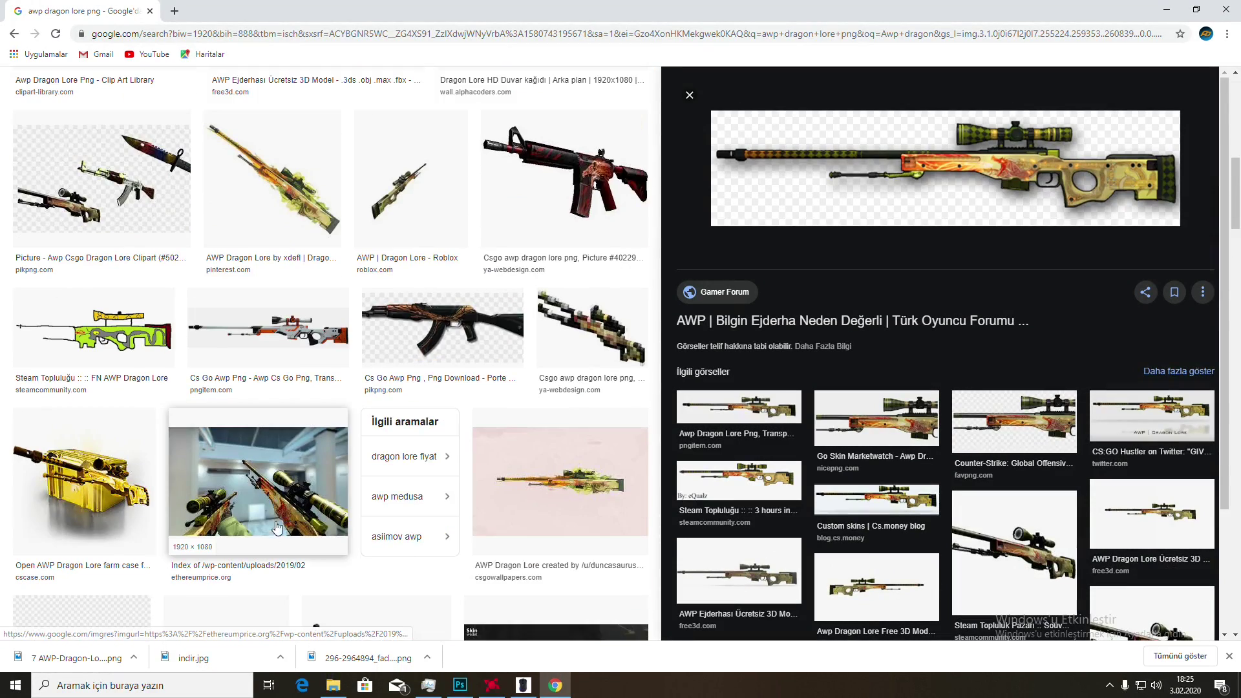
scroll(306, 475, up, 12)
text(instagram)
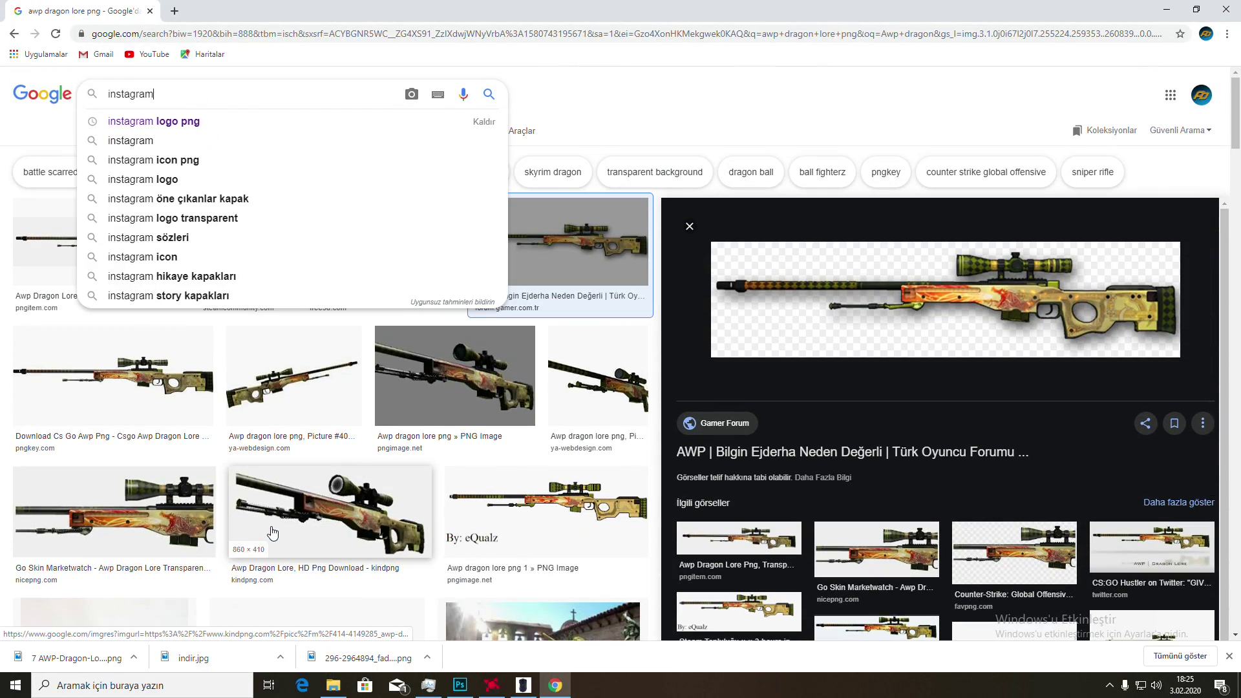
key(ctrl+a)
text(soke)
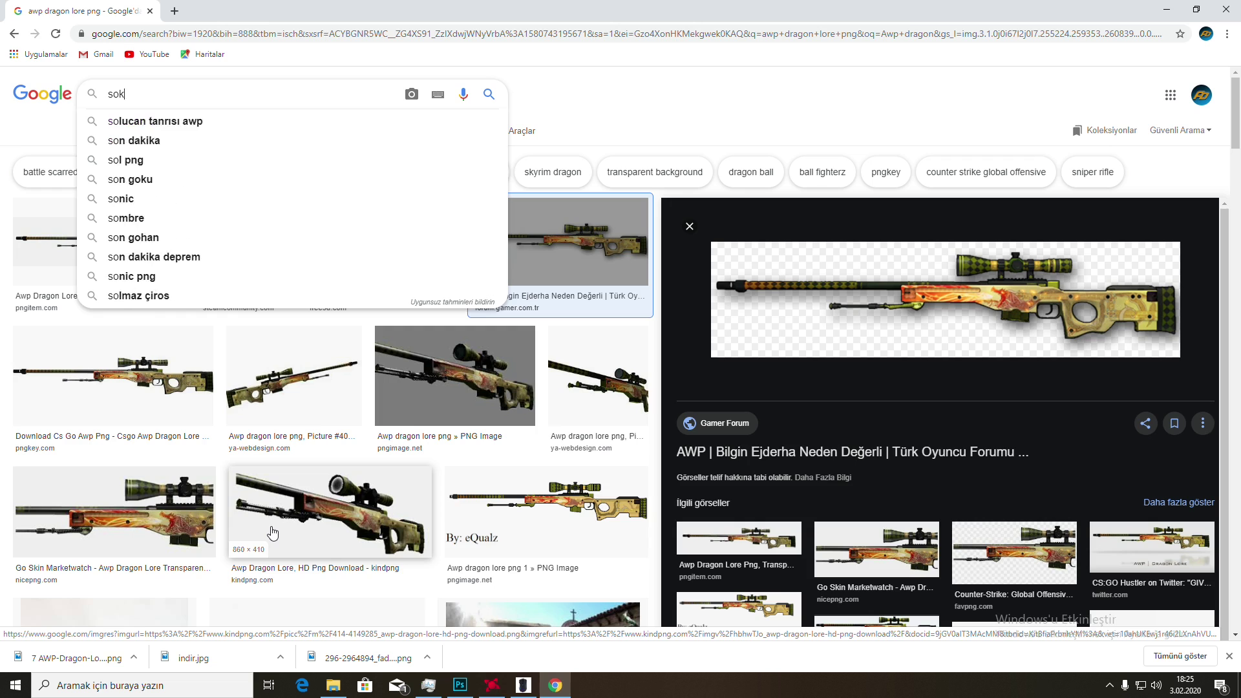
key(BackSpace)
Search Google Images for "csgo smoke grenade png".
text(csgo smk)
key(BackSpace)
text(oke)
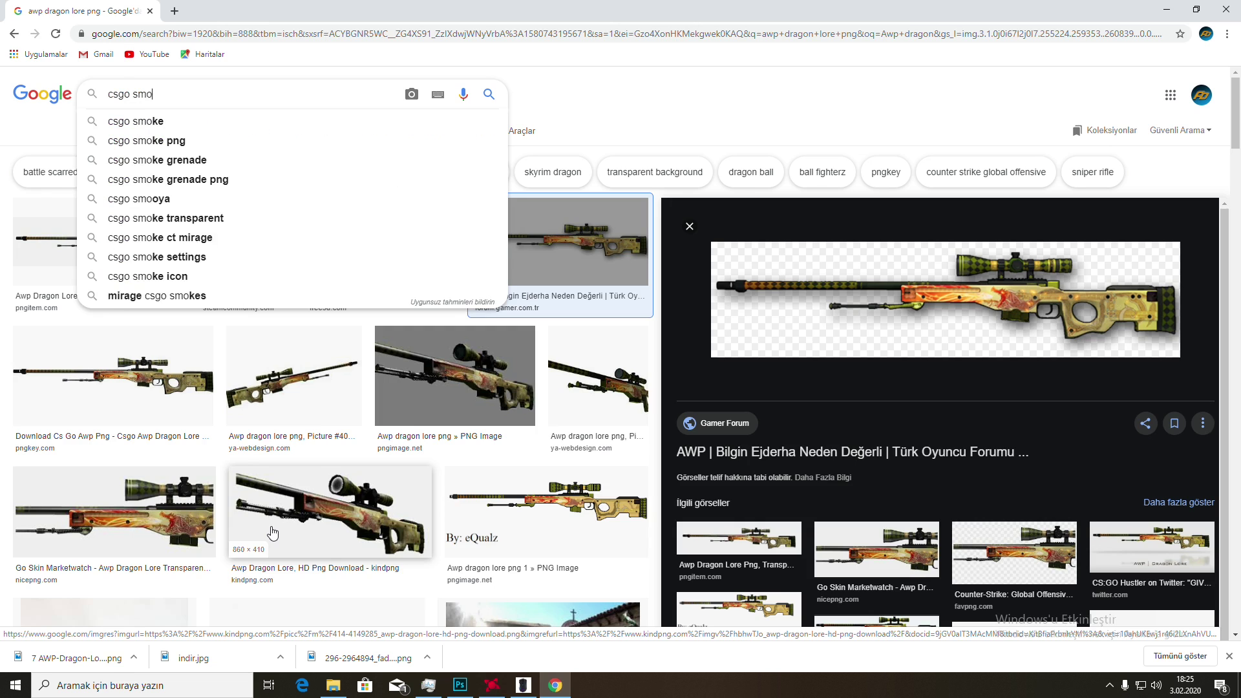
key(Down)
key(Down)
key(Down)
key(Down)
key(Down)
key(Down)
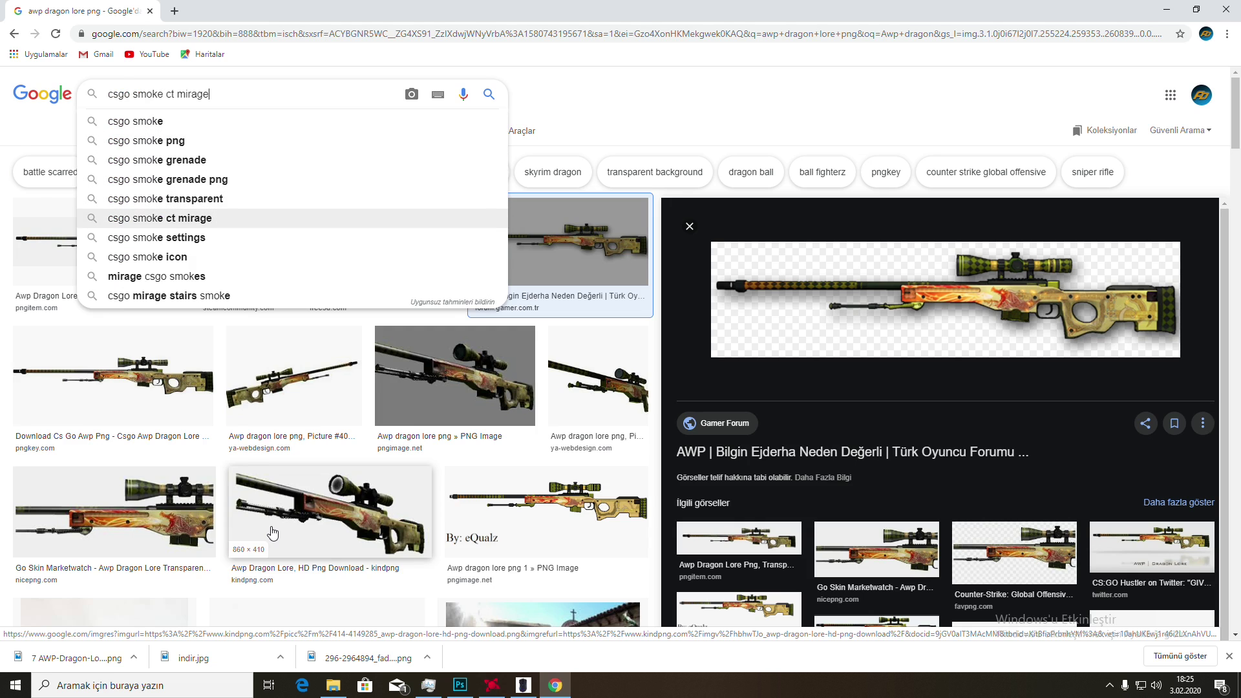
key(Down)
key(Up)
key(Up)
key(Up)
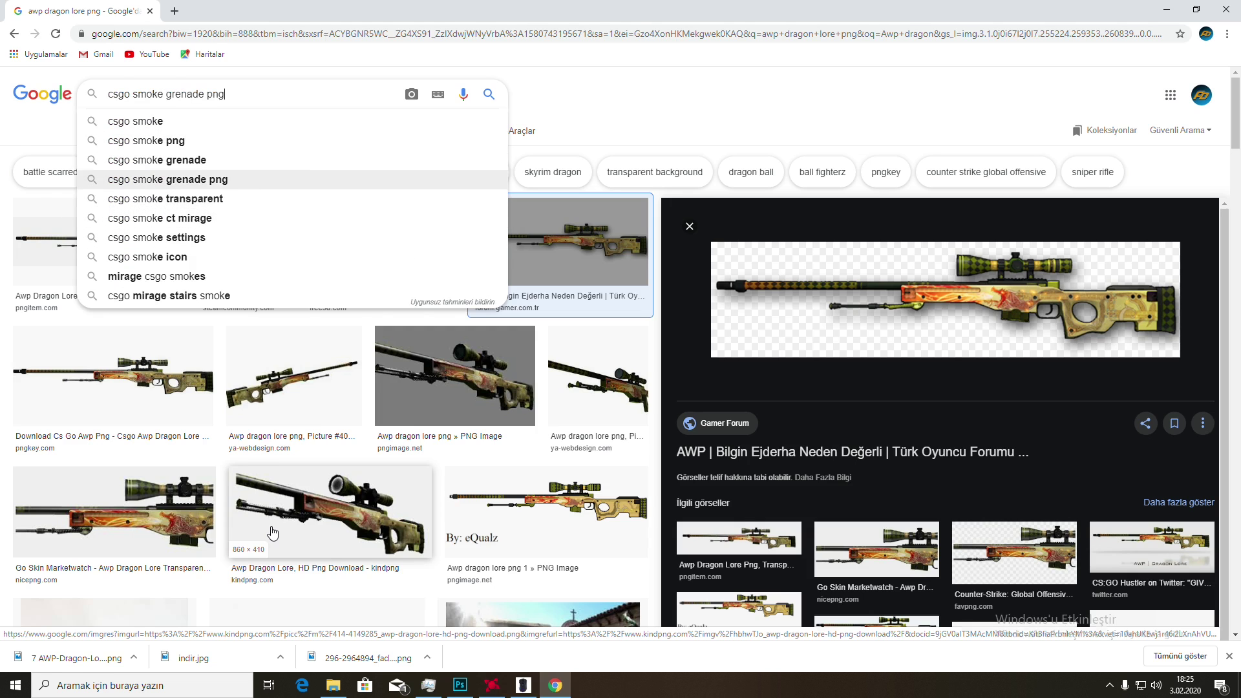
key(Return)
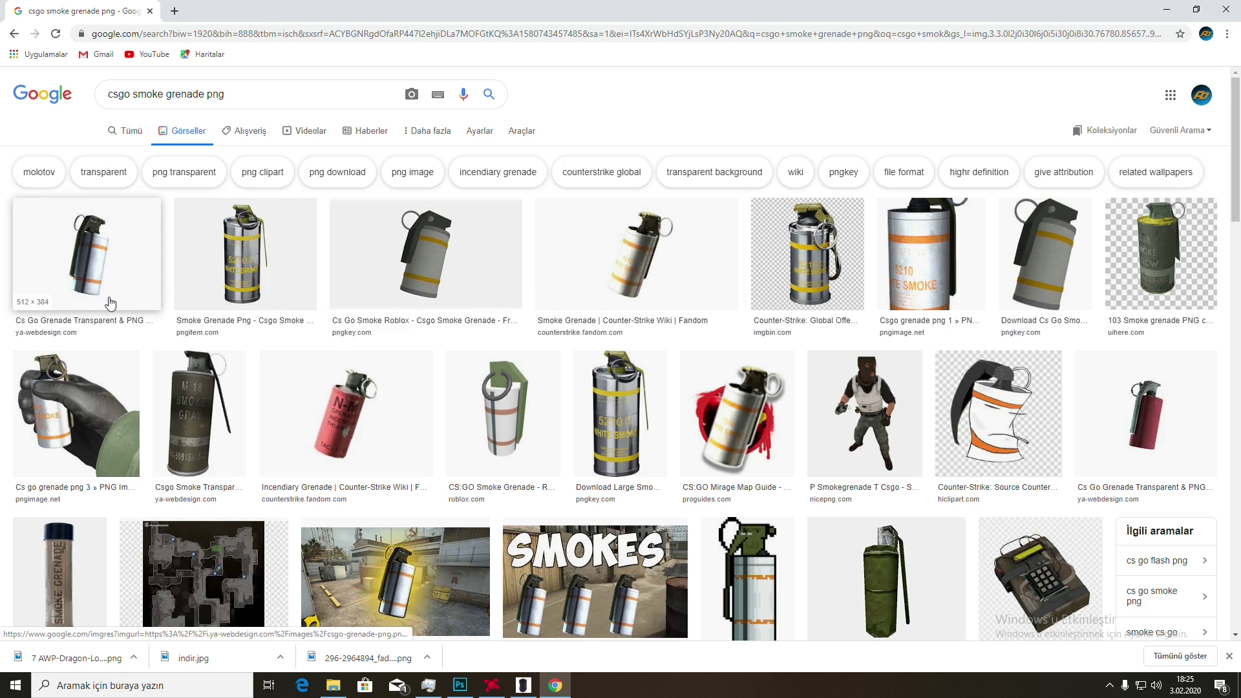
Open the first smoke grenade result and save its image as csgo-grenade-png in the dus folder.
click(108, 252)
right_click(962, 284)
click(989, 402)
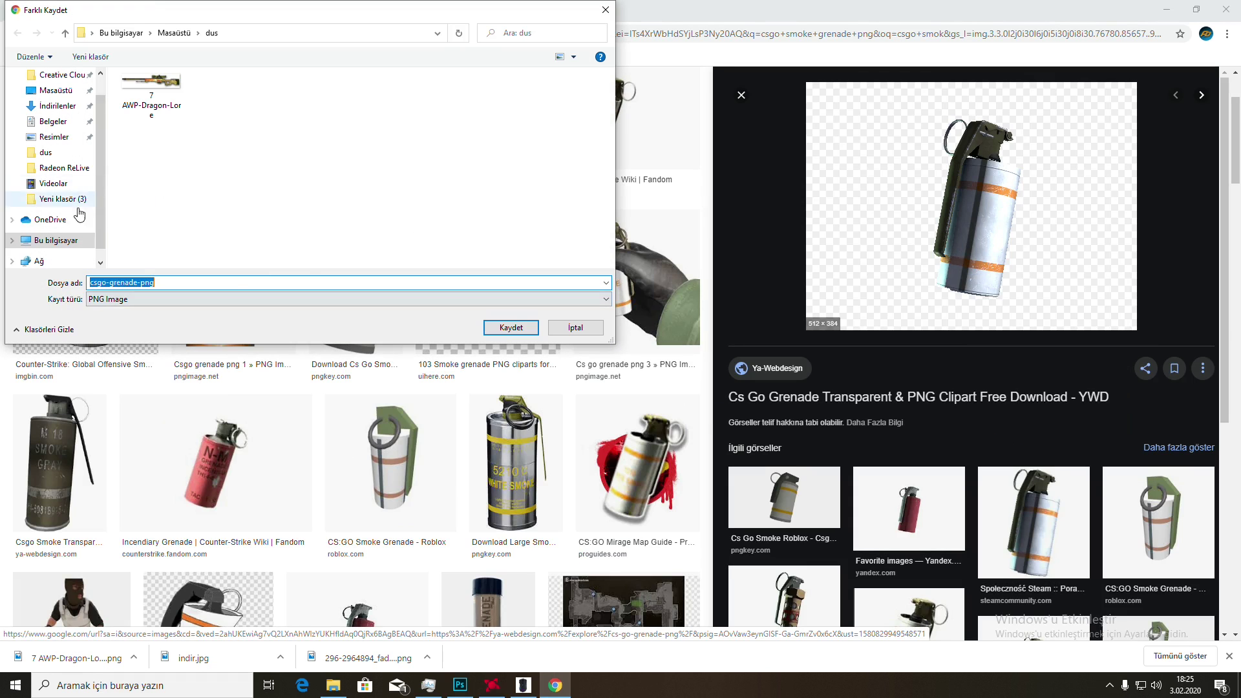
click(534, 331)
Replace the image search with "instagram png".
scroll(245, 194, up, 2)
drag(244, 94, 104, 95)
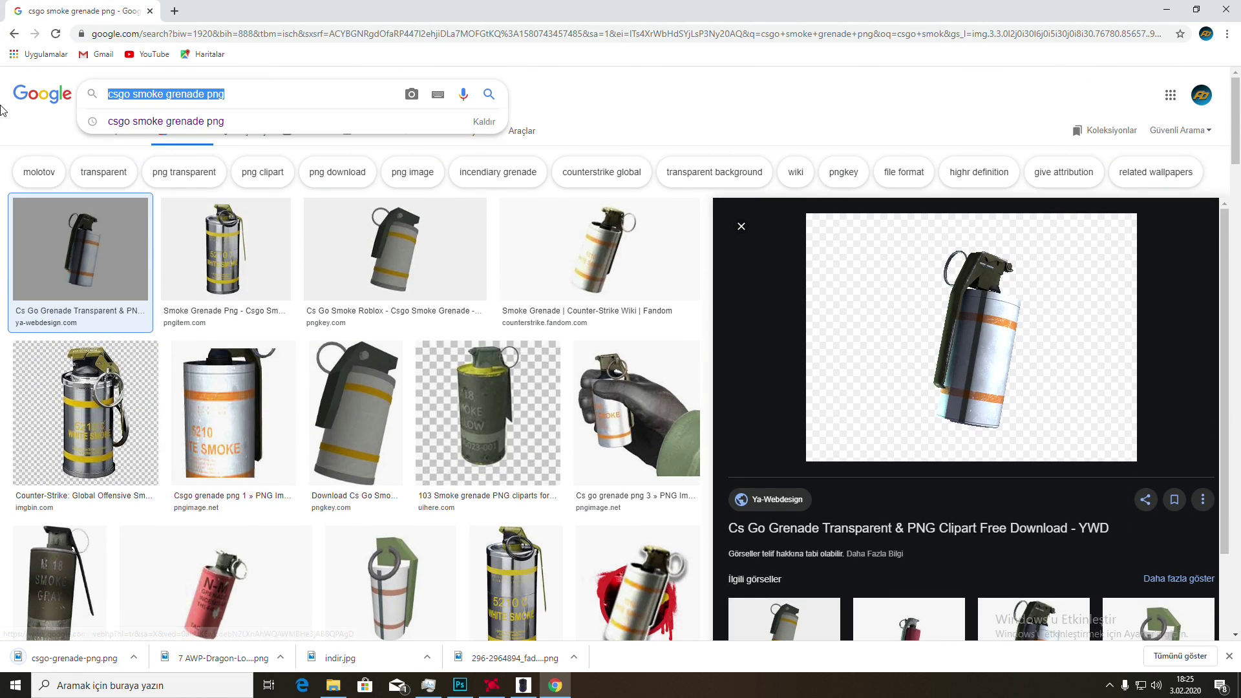
text(isn)
key(Down)
key(Down)
key(Down)
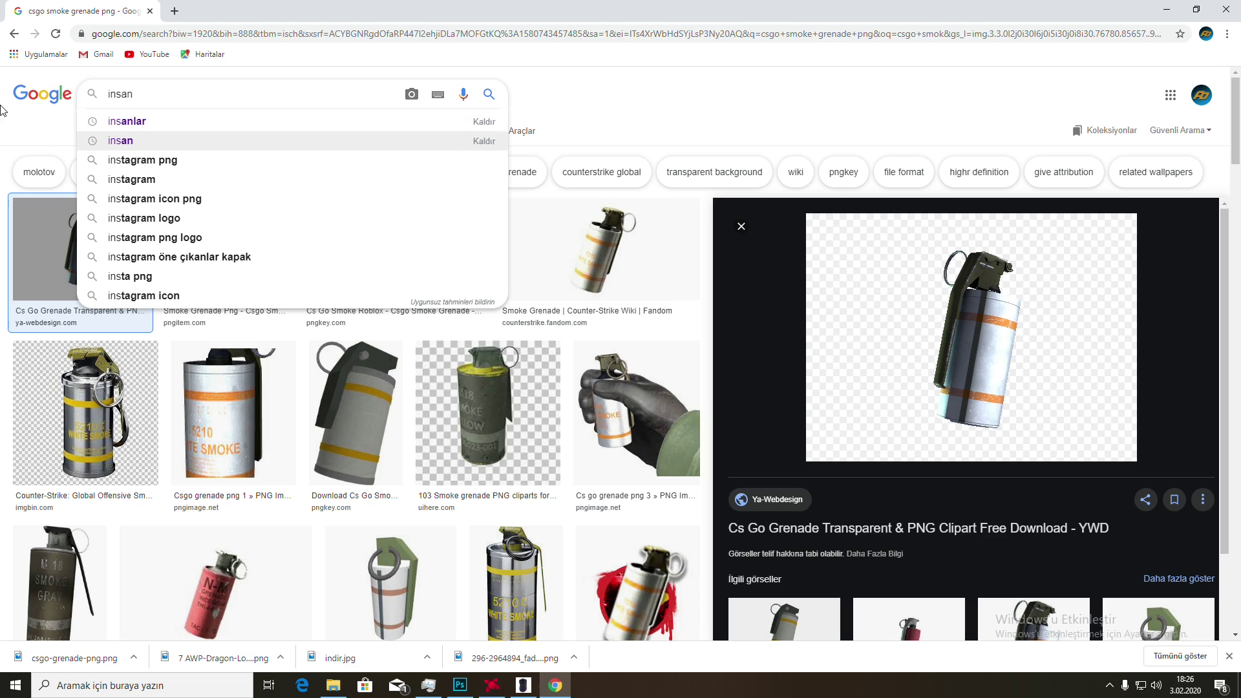
key(Return)
Open the first Instagram logo result from Free PNG Logos and save its image to the dus folder.
click(78, 259)
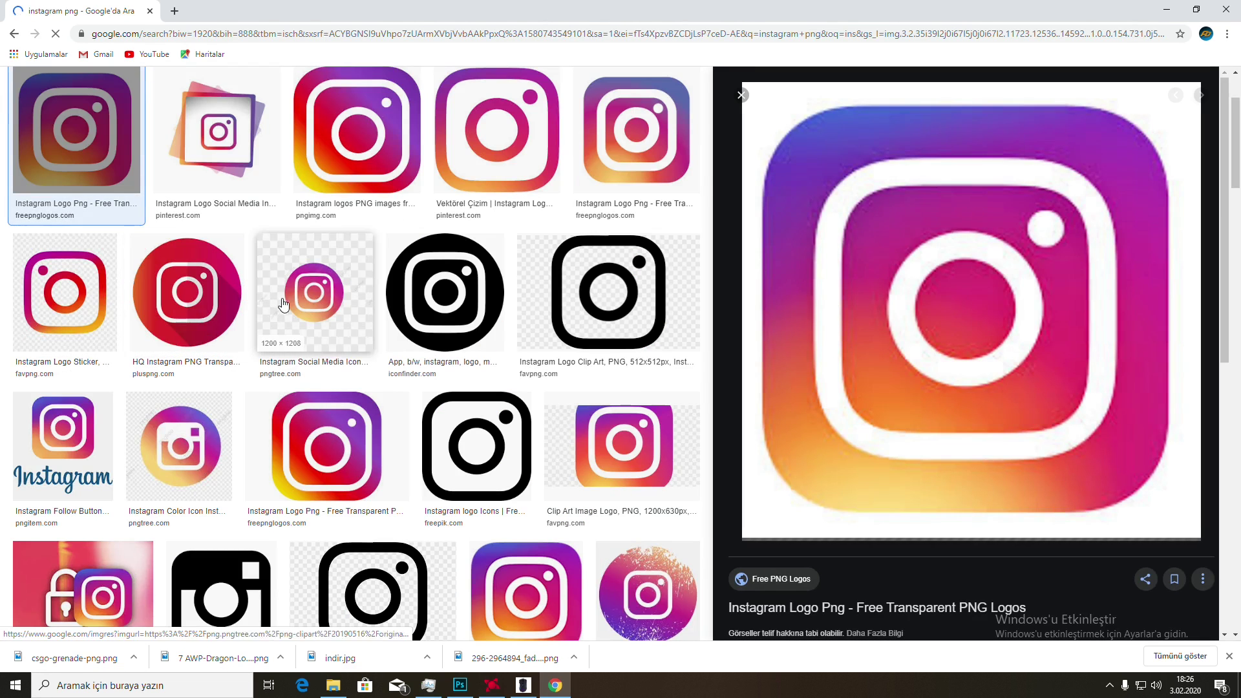
right_click(1020, 495)
click(1078, 413)
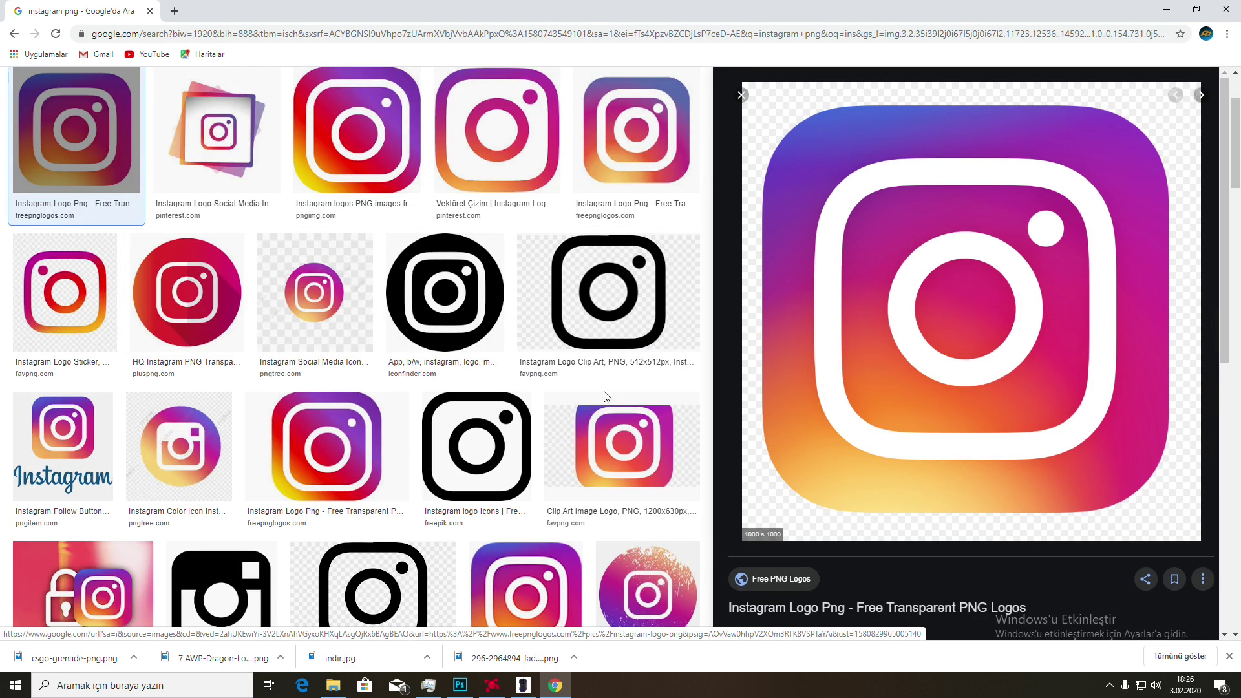
key(Return)
Switch to Photoshop and place the csgo-grenade-png image as a linked object in banner.psd.
key(alt+Tab)
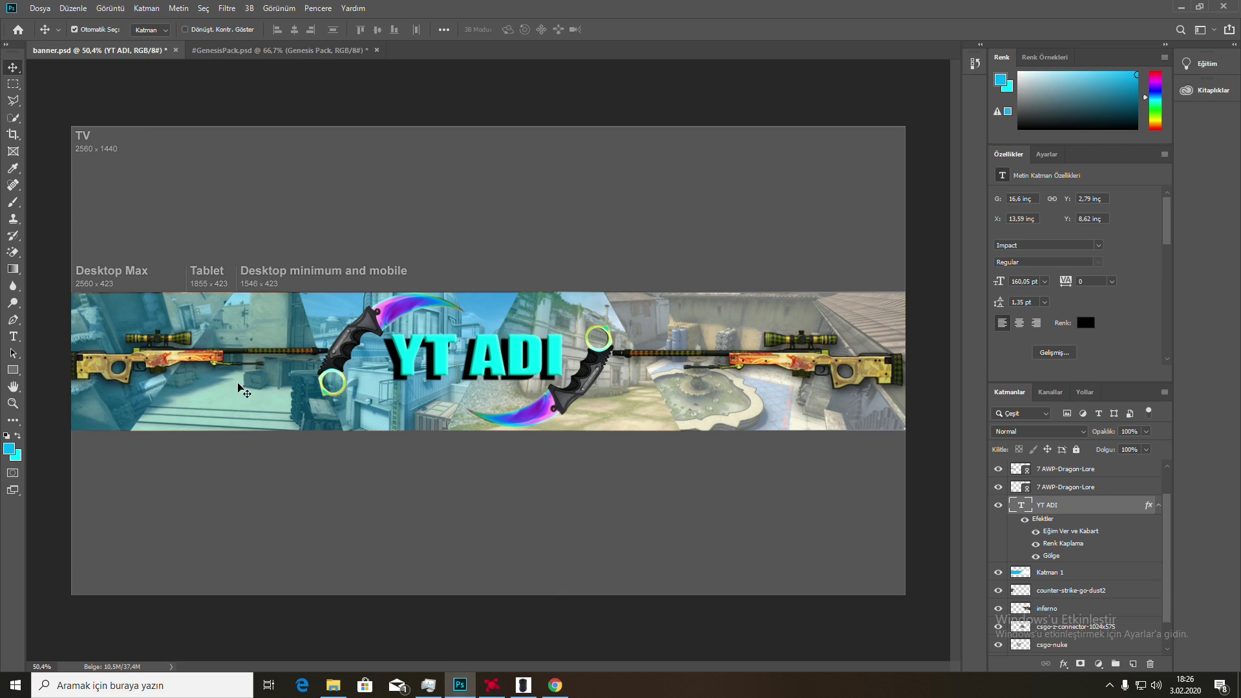
click(53, 6)
click(156, 258)
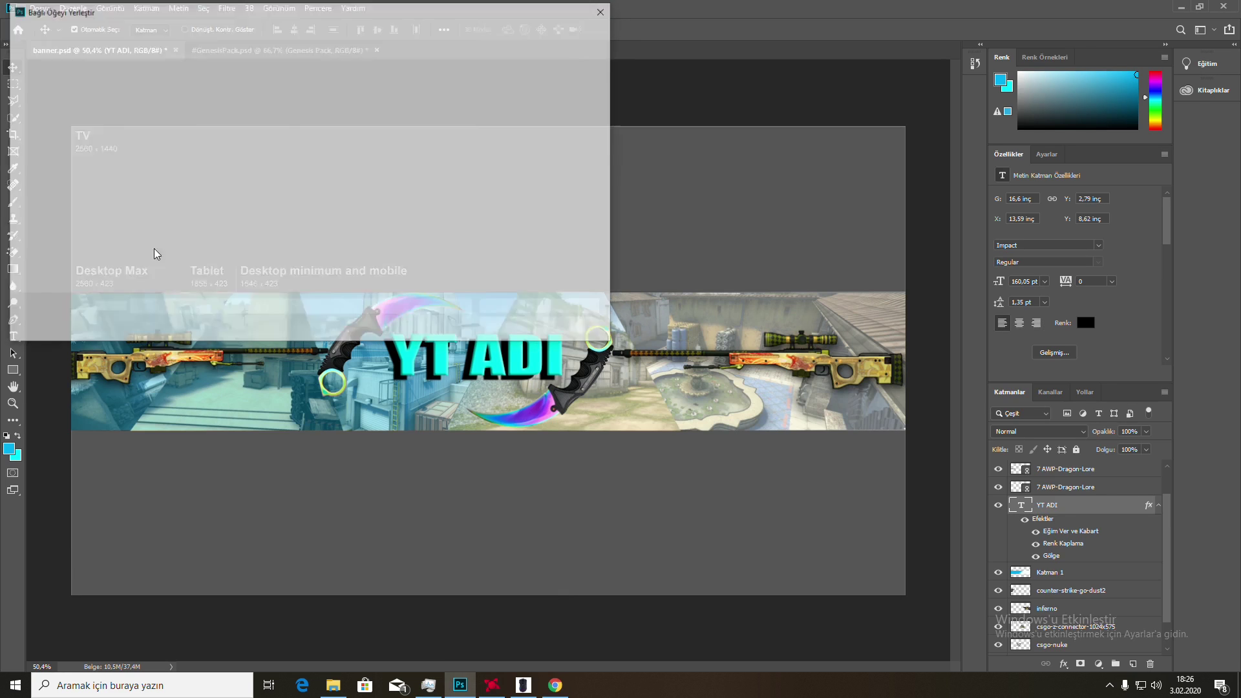
double_click(366, 123)
Shrink the grenade image to about 2.18 × 1.89 in and move it to the fountain's lower left at the strip's bottom edge.
drag(571, 424, 641, 392)
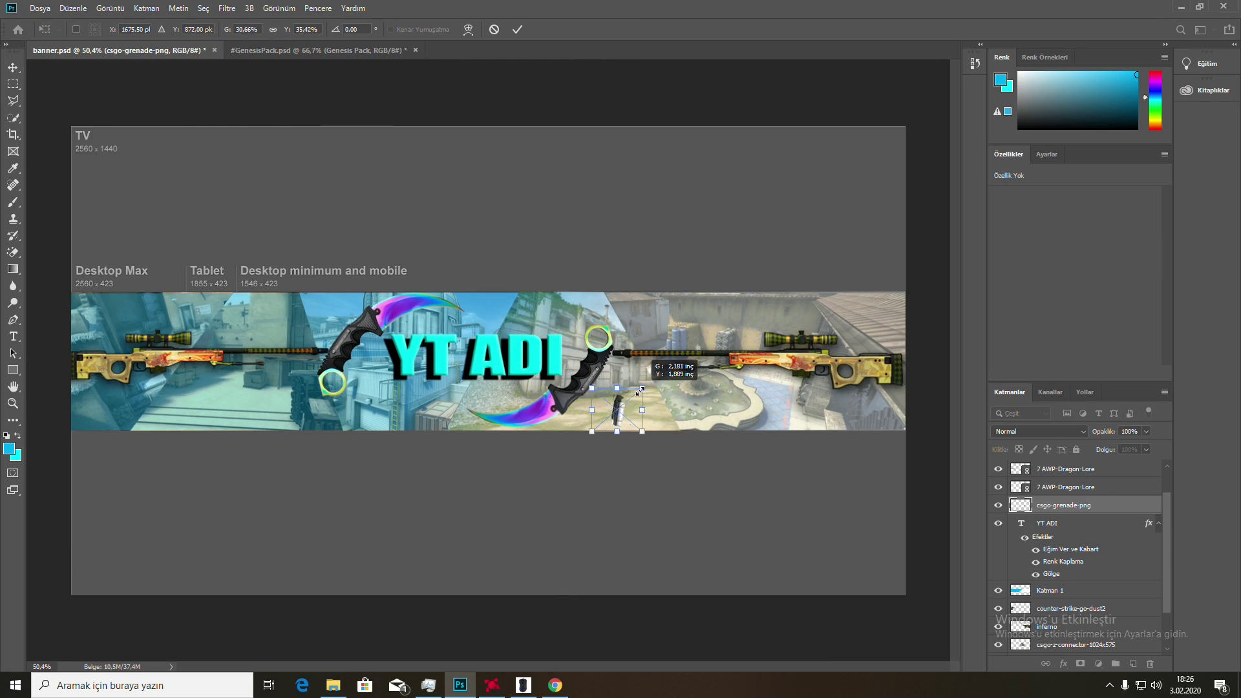
key(Return)
scroll(643, 425, up, 5)
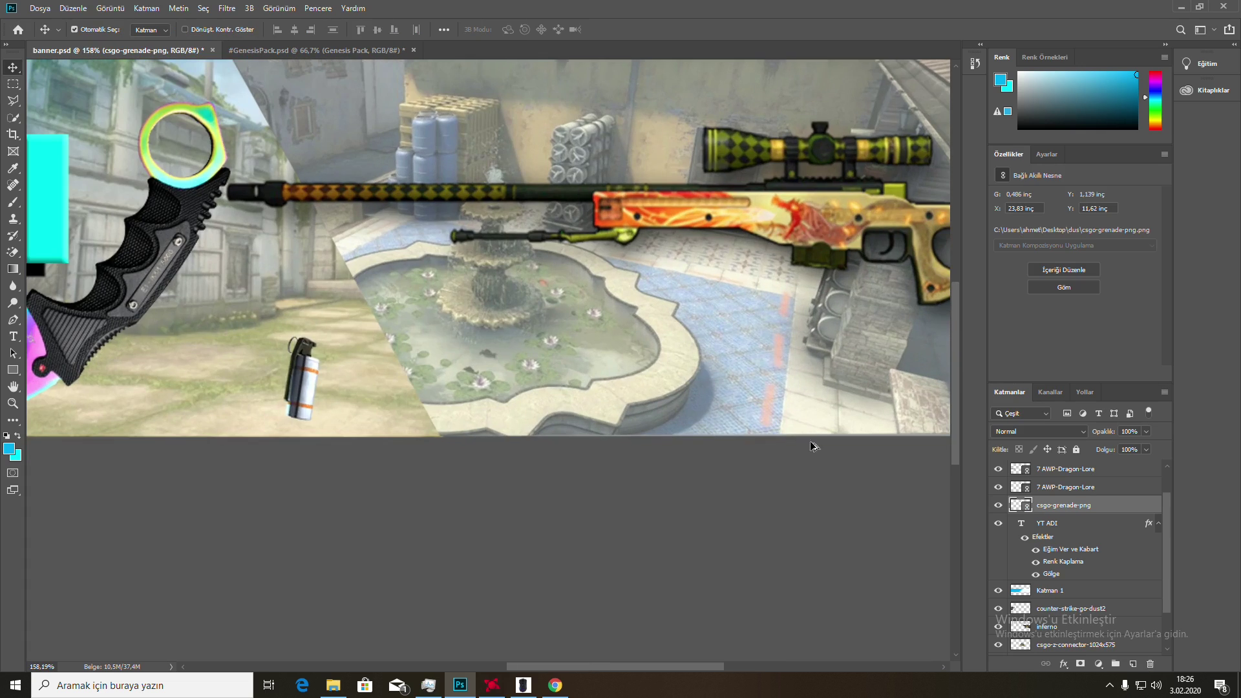
drag(303, 380, 451, 395)
click(40, 7)
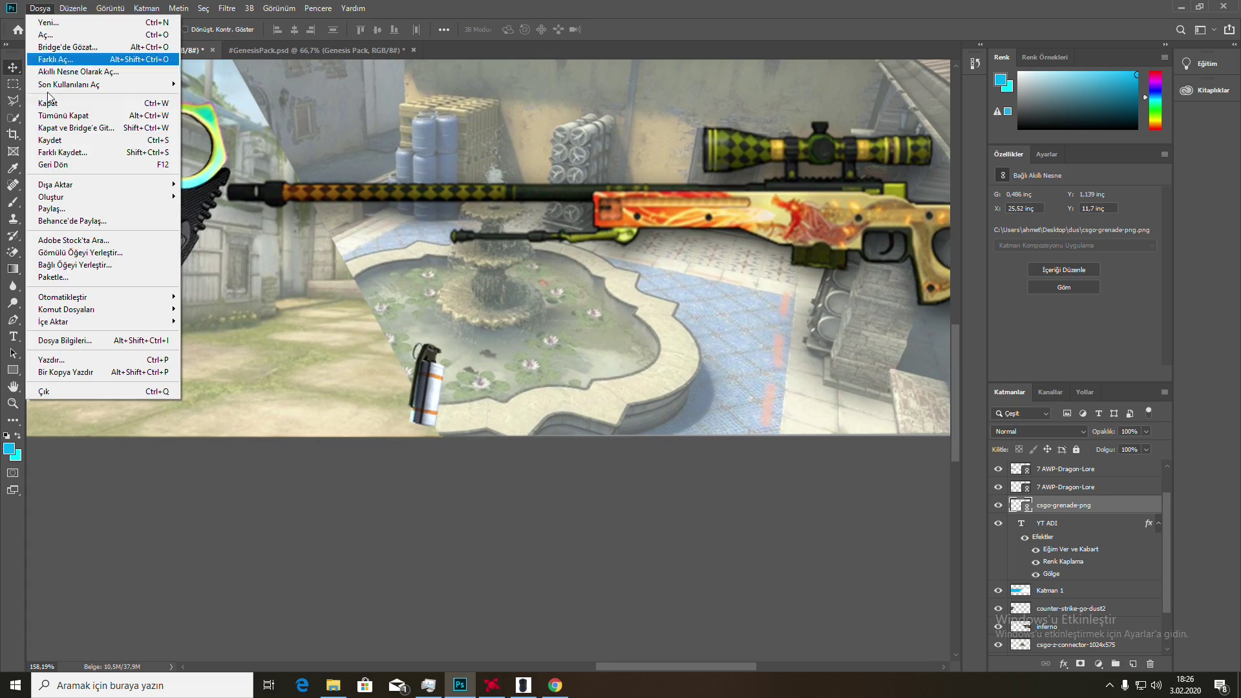
click(100, 276)
click(576, 325)
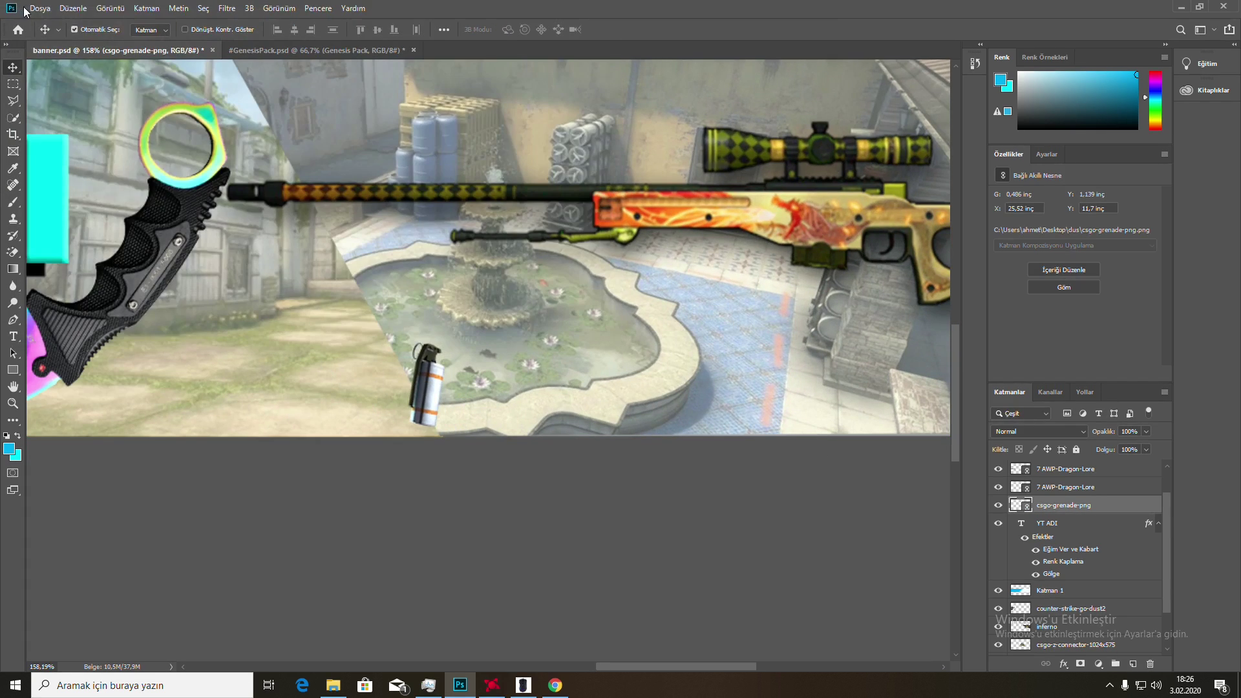
Place the instagram-logos-png-images-free-download-2 image as a linked object in banner.psd.
click(40, 8)
click(75, 264)
double_click(223, 208)
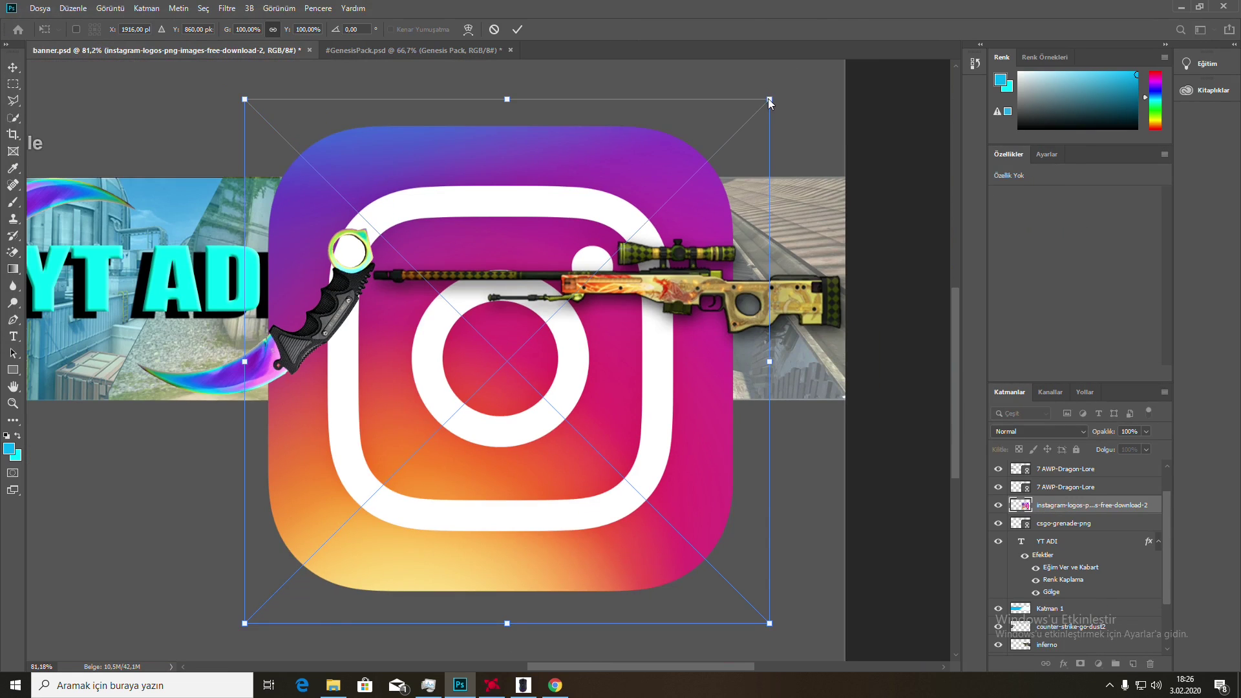
Shrink the Instagram logo to about 9.9% width and 14.5% height over the grenade, and clip it to the grenade layer.
drag(765, 99, 298, 547)
drag(278, 599, 493, 387)
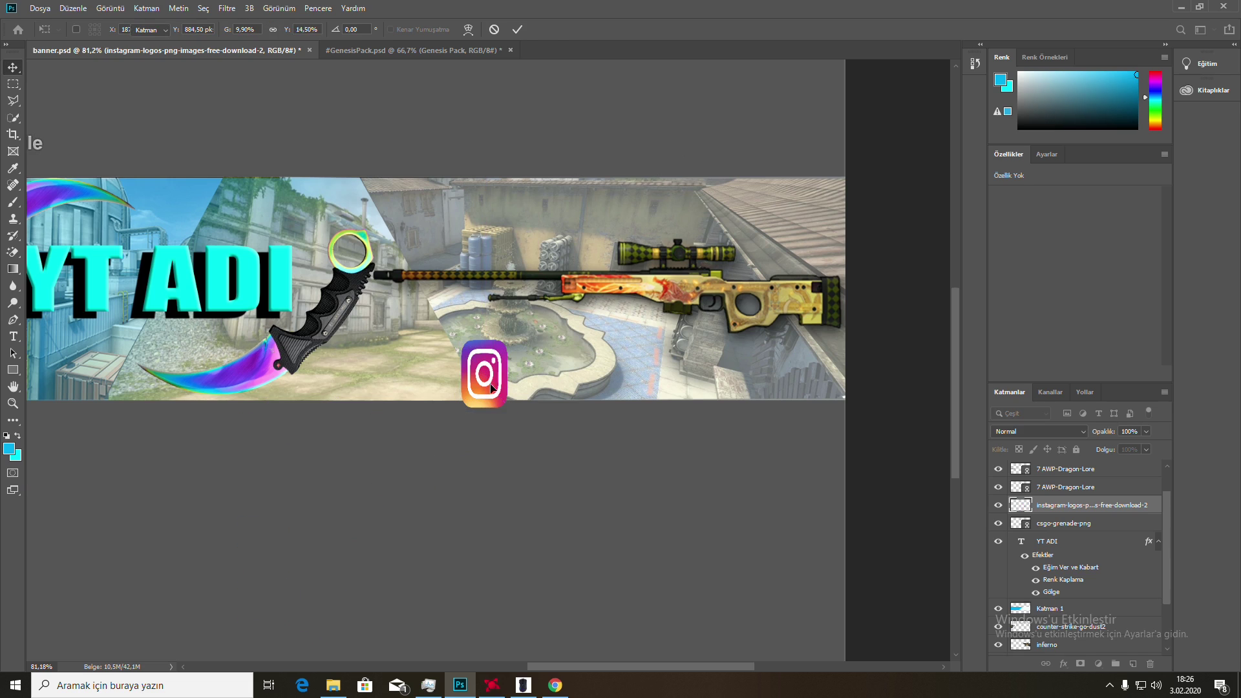
key(Return)
click(1089, 519)
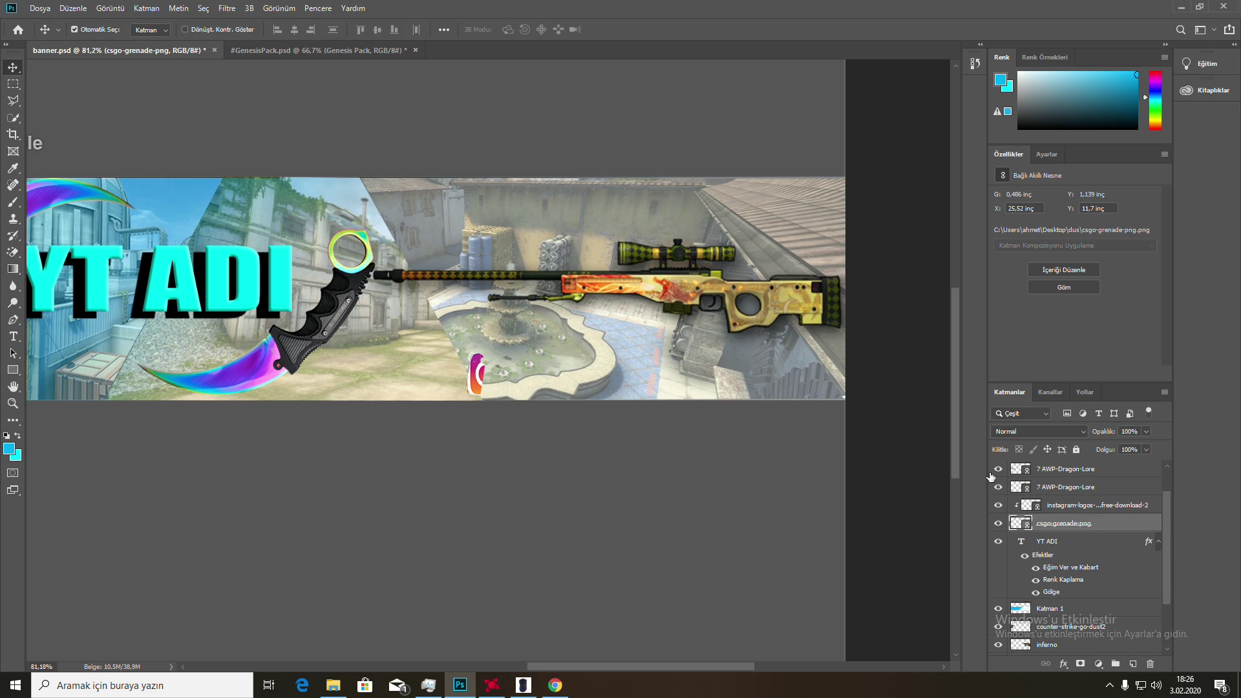
scroll(466, 382, up, 8)
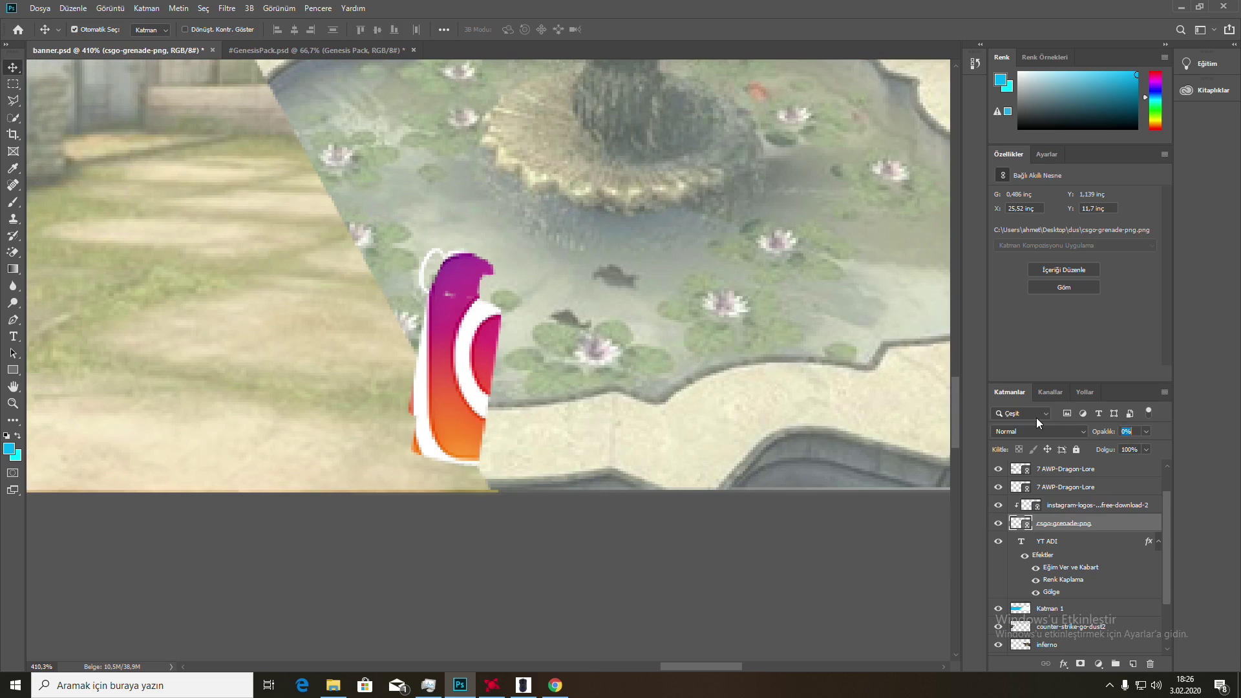
key(Return)
text(100)
key(Return)
Lower the Instagram logo layer's opacity to 0% and rasterize the layer for the Eraser tool.
click(1079, 511)
drag(1068, 426, 1035, 428)
right_click(18, 253)
click(55, 253)
scroll(394, 395, up, 3)
click(423, 397)
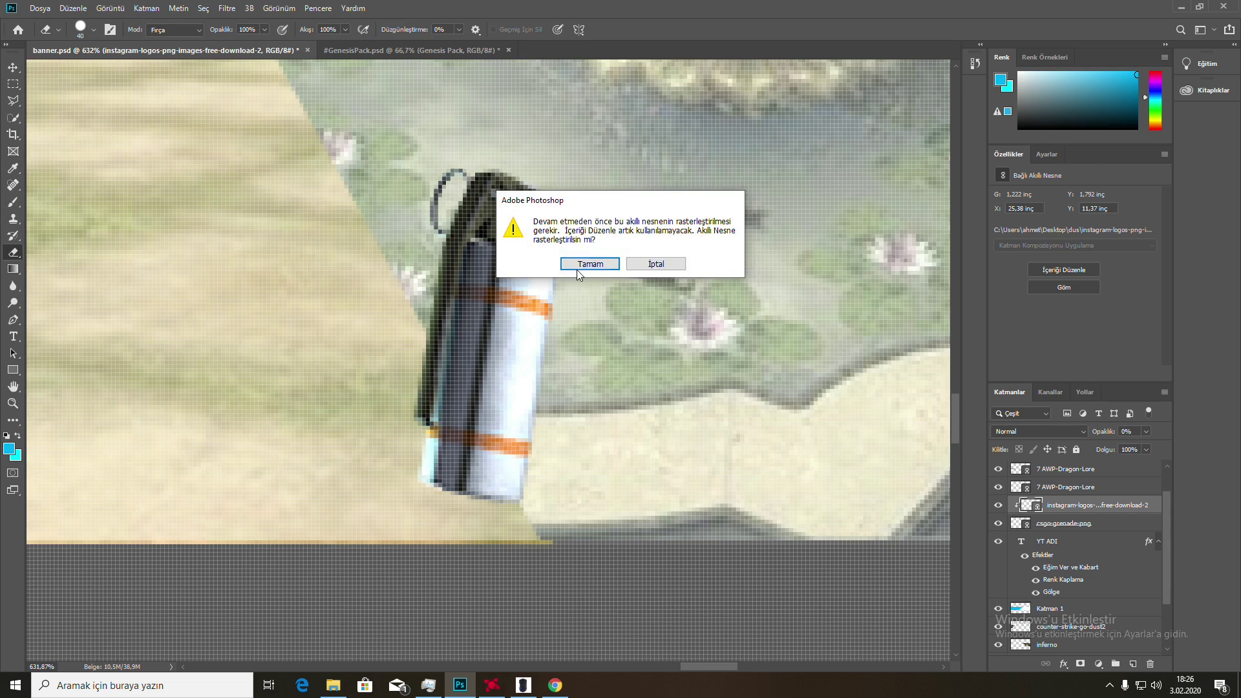
click(590, 264)
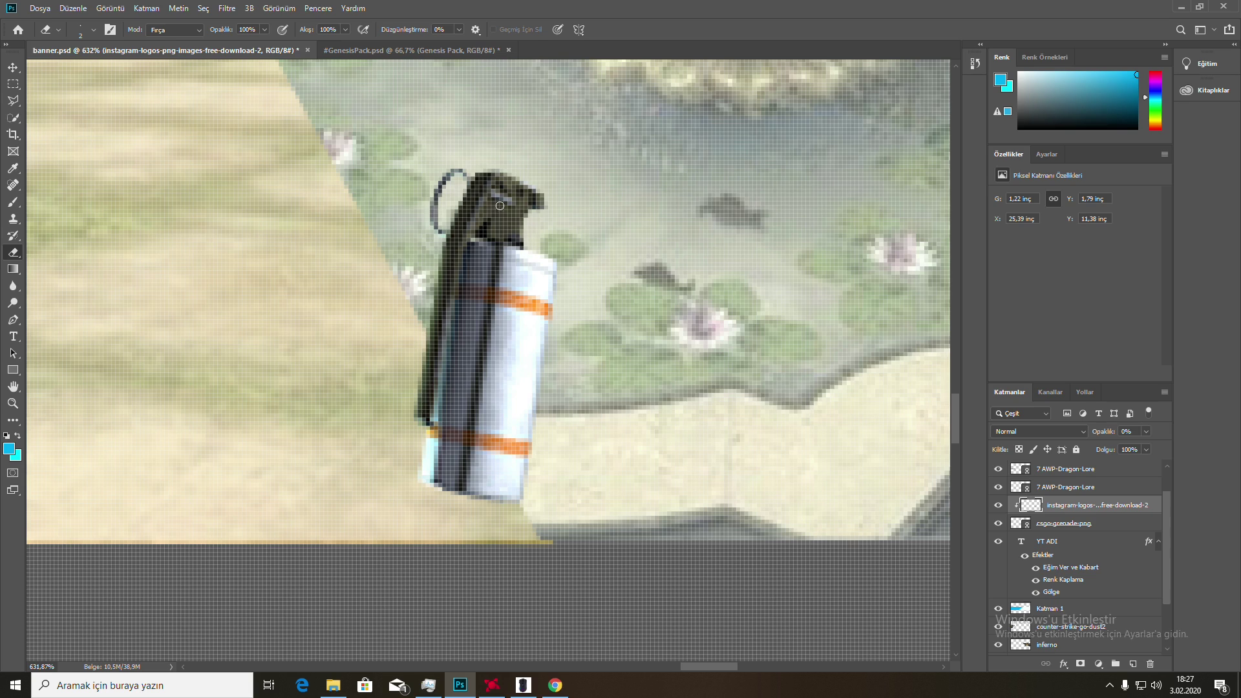
Set the Instagram layer's opacity to 51% and erase the logo from the grenade's lever and head, enlarging the eraser to 13 px.
drag(1102, 431, 1122, 433)
mouse_move(469, 232)
mouse_down()
mouse_move(452, 213)
mouse_move(564, 210)
mouse_move(463, 206)
mouse_move(435, 233)
mouse_move(384, 331)
mouse_up()
key(bracketright)
key(bracketright)
key(bracketright)
key(bracketright)
key(bracketright)
key(bracketright)
key(bracketright)
key(bracketright)
key(bracketright)
key(bracketright)
key(bracketright)
Transform the Instagram logo to about 0.81 × 1.4 in so its full ring fits on the grenade body.
scroll(382, 335, down, 3)
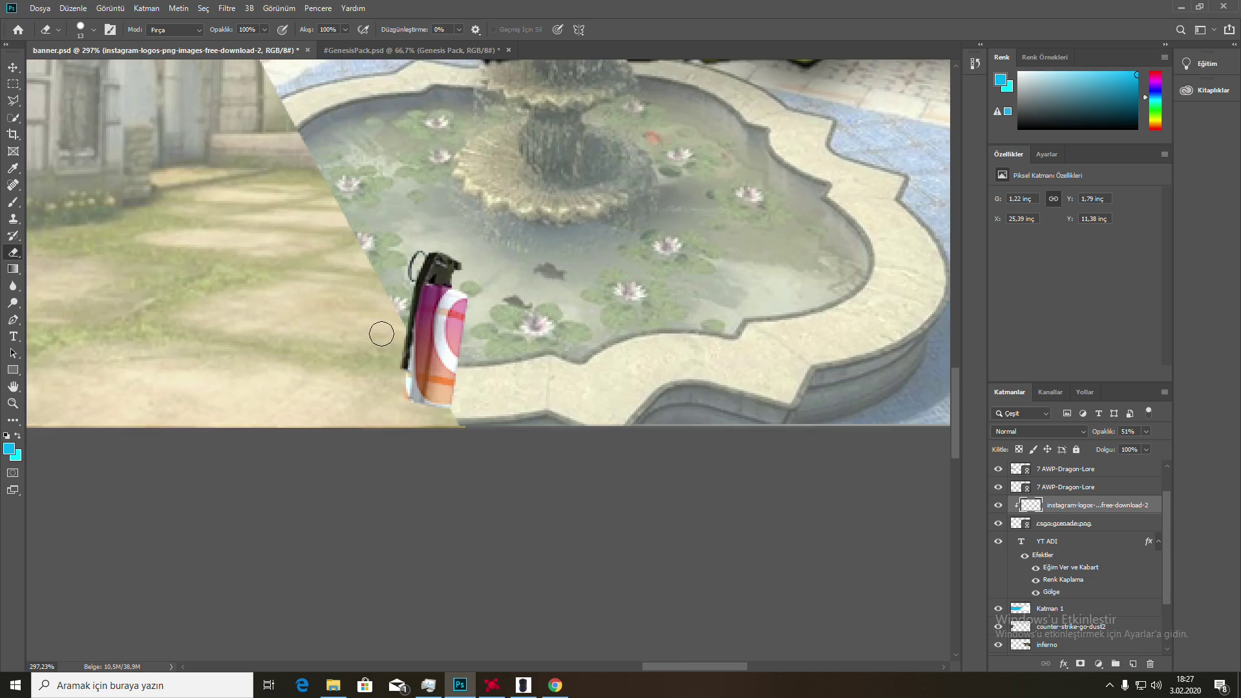
scroll(381, 335, down, 2)
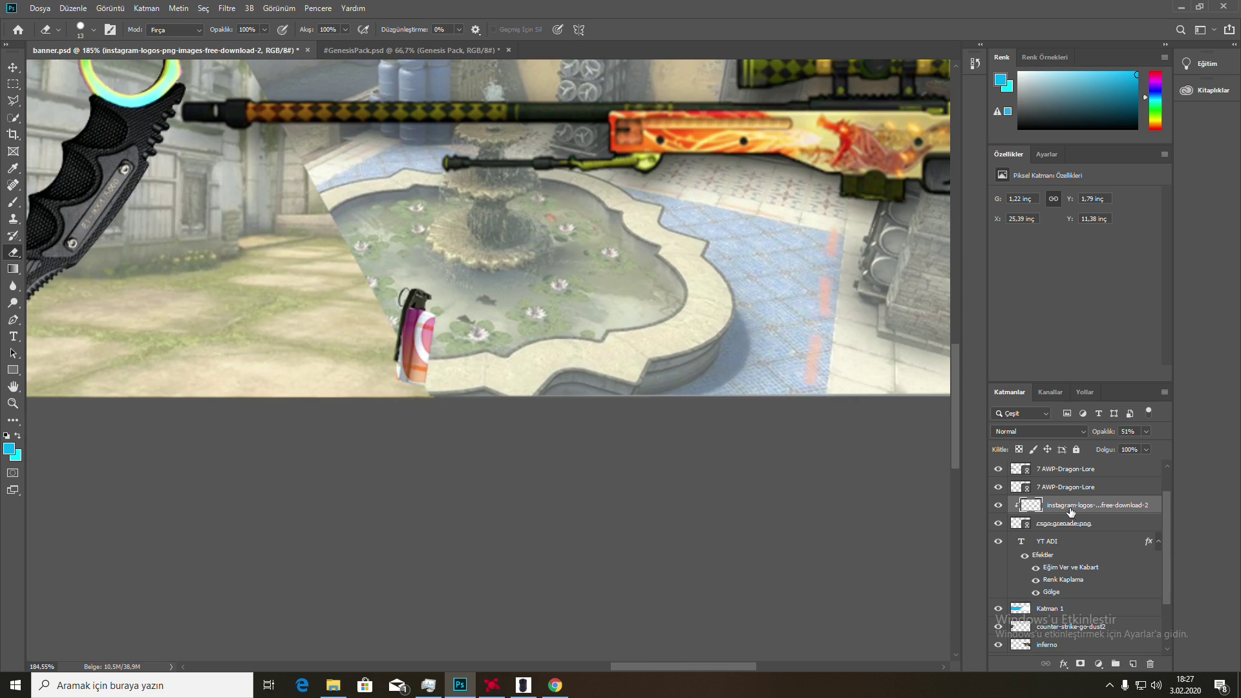
key(ctrl+t)
mouse_move(439, 339)
mouse_down()
mouse_move(411, 365)
mouse_move(419, 356)
mouse_up()
shift+drag(465, 278, 449, 289)
drag(417, 342, 427, 339)
drag(457, 283, 421, 319)
key(Return)
Erase the resized Instagram logo from the grenade's lever, pin ring and head.
scroll(426, 332, up, 6)
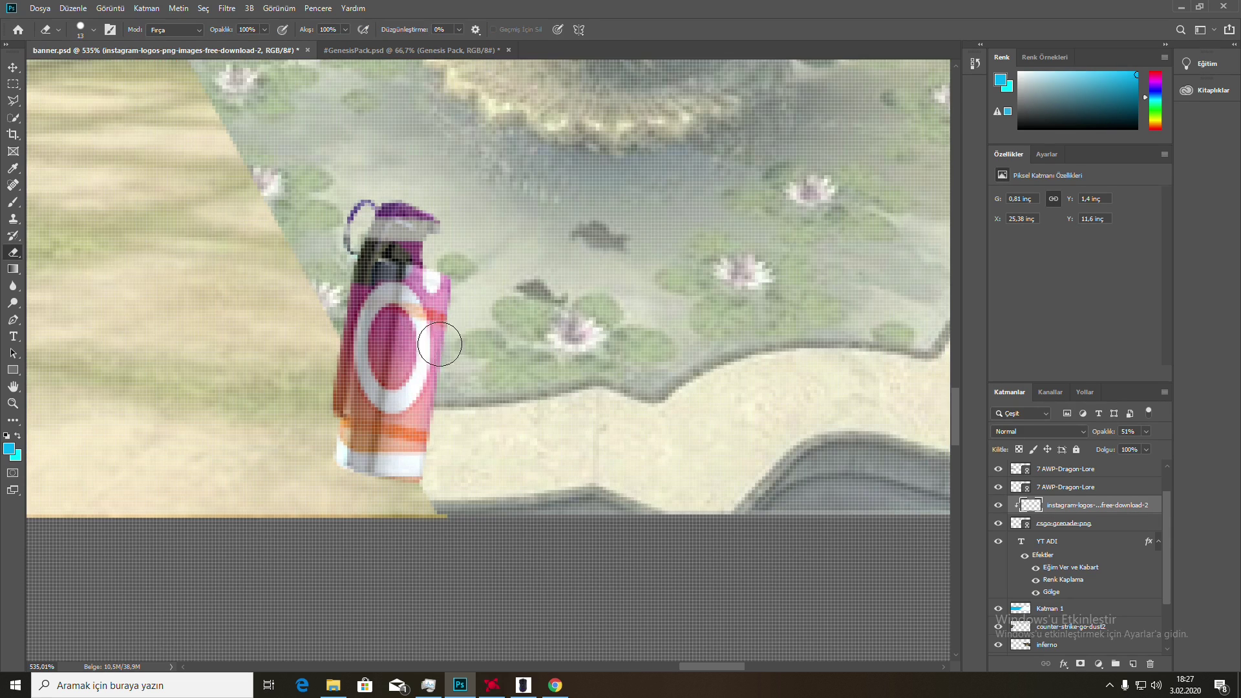
mouse_move(340, 275)
mouse_down()
mouse_move(312, 402)
mouse_move(316, 453)
mouse_move(369, 219)
mouse_move(414, 223)
mouse_move(420, 241)
mouse_up()
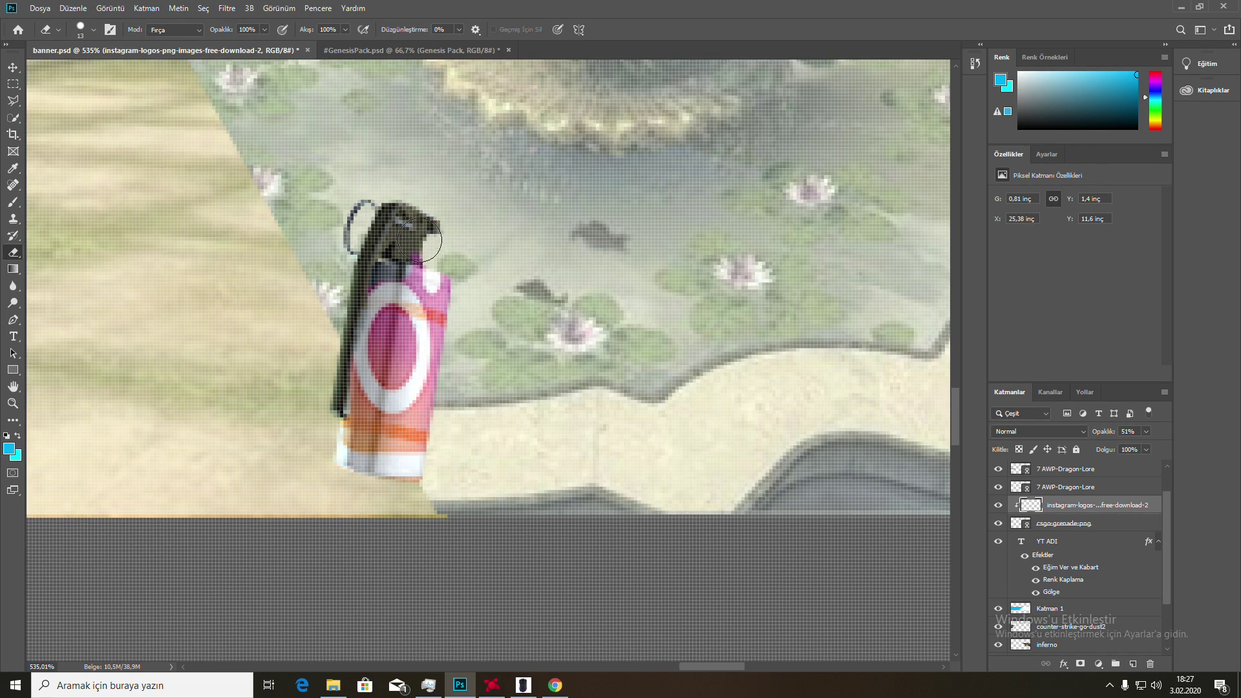
scroll(490, 244, down, 8)
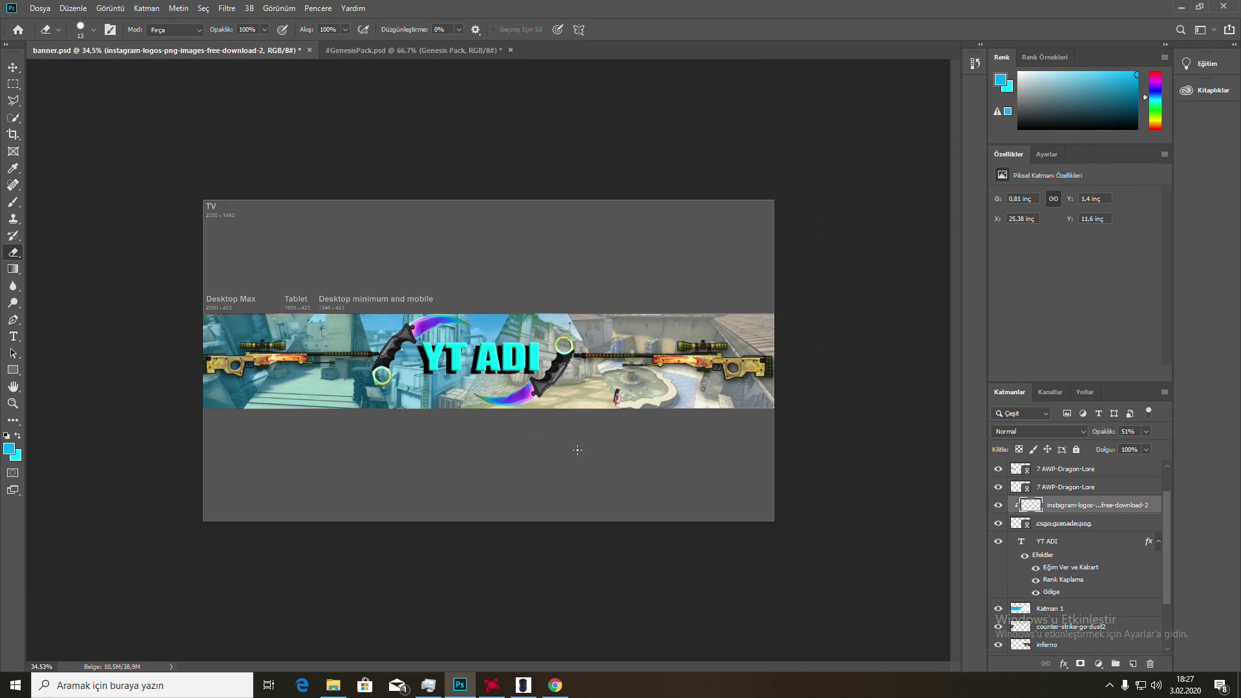
Add an Impact text box about 7.35 × 0.94 in beside the grenade at the strip's lower edge, keeping the placeholder text.
scroll(577, 450, up, 4)
scroll(593, 593, down, 3)
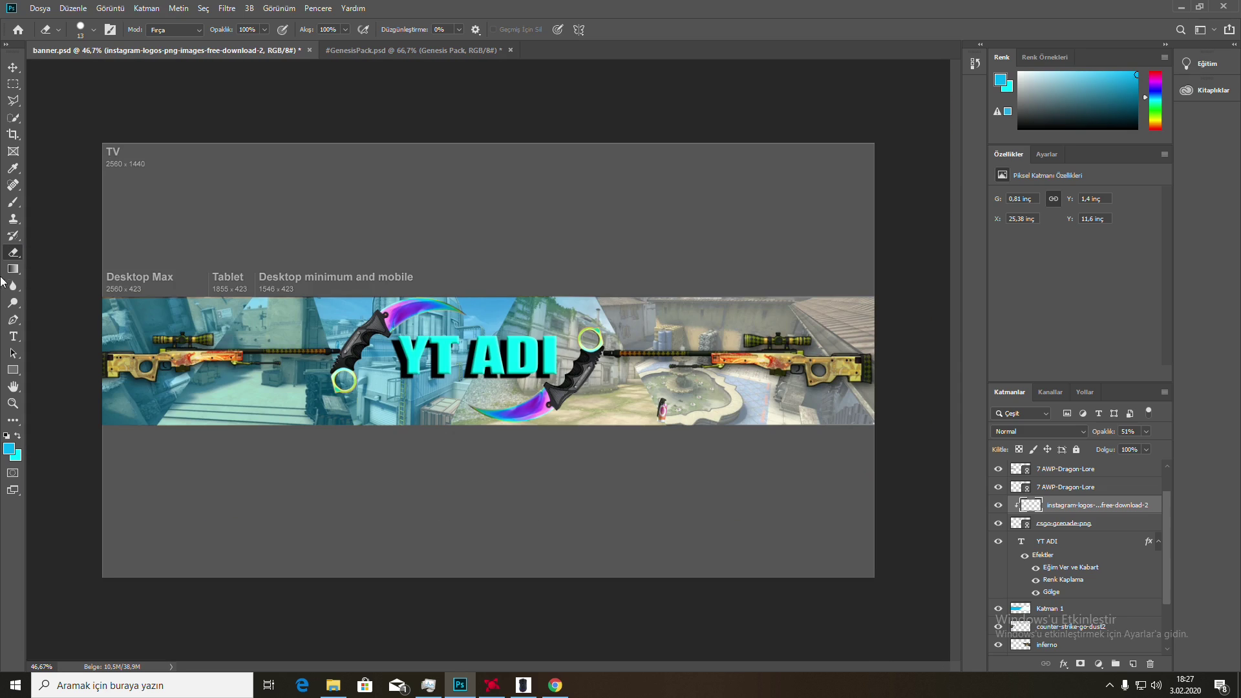
click(13, 337)
drag(680, 404, 838, 425)
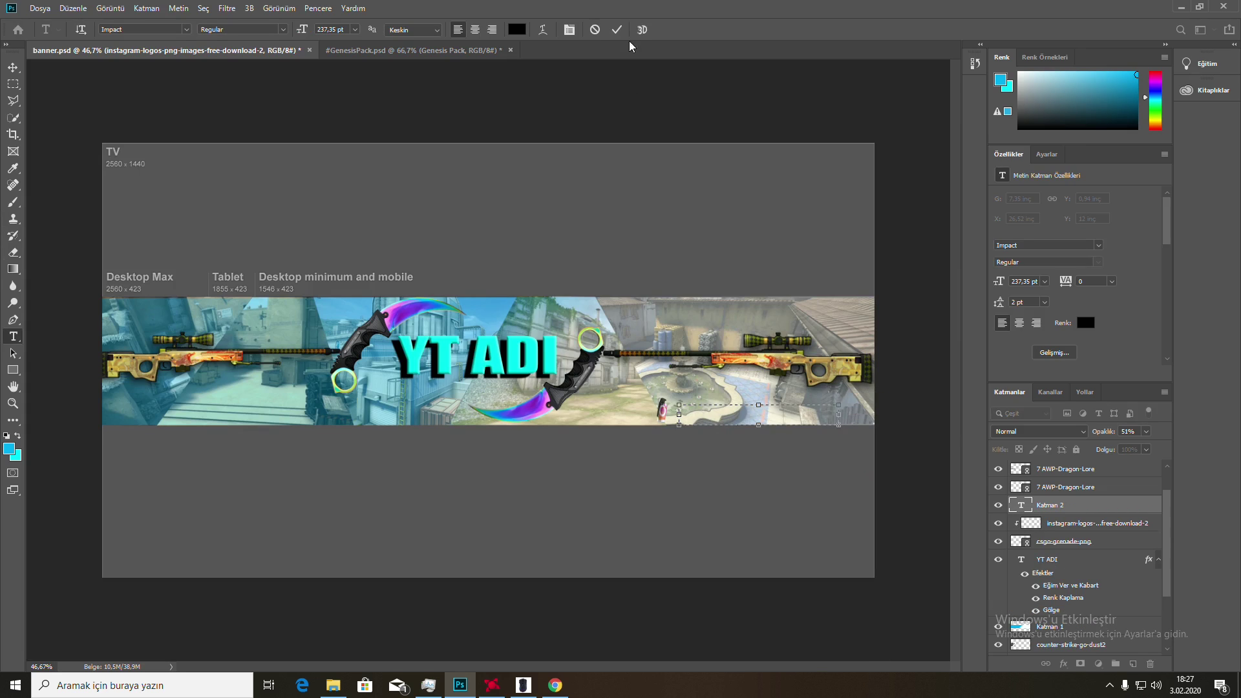
click(616, 30)
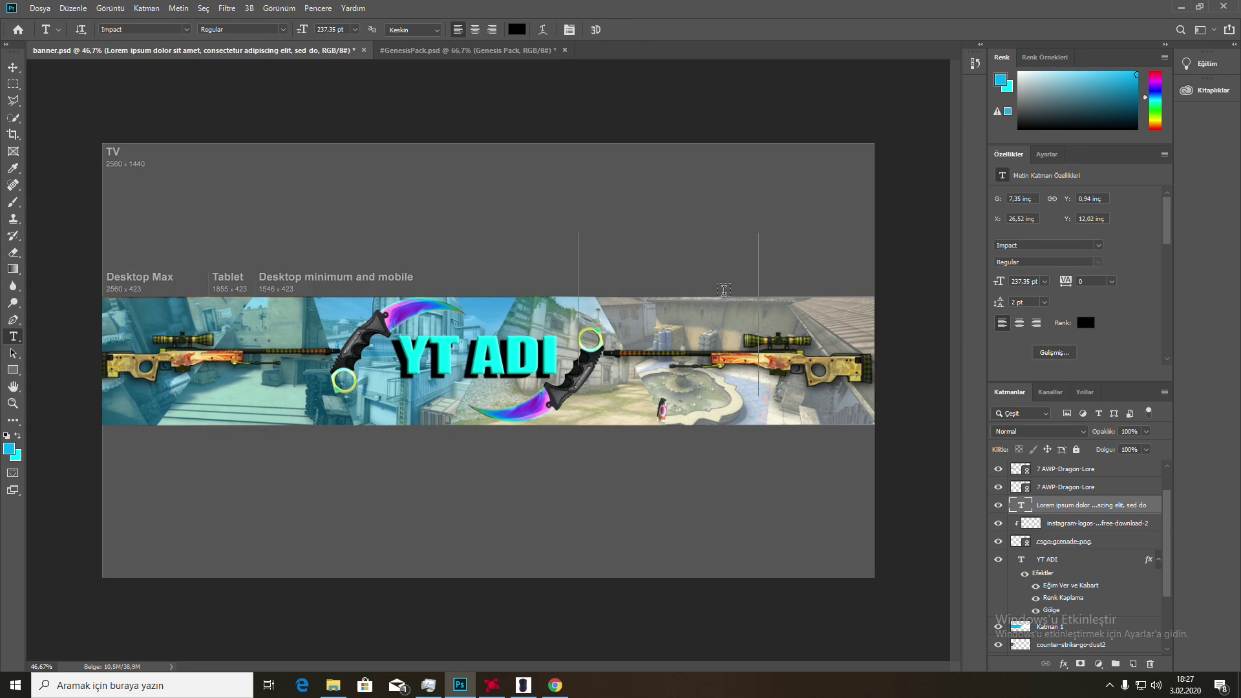
Add an Impact text layer reading "instagram" above the banner strip, widening its text box to fit the word on one line.
text(insta)
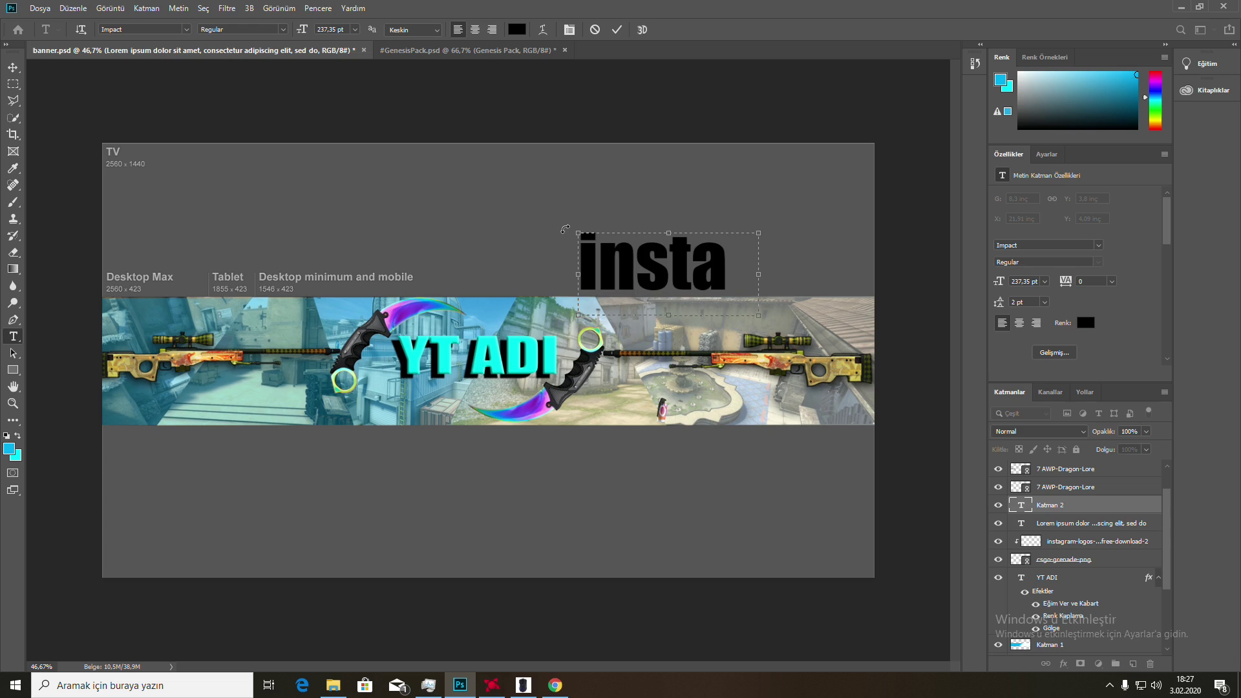
text(gram)
key(ctrl+a)
text(instagra)
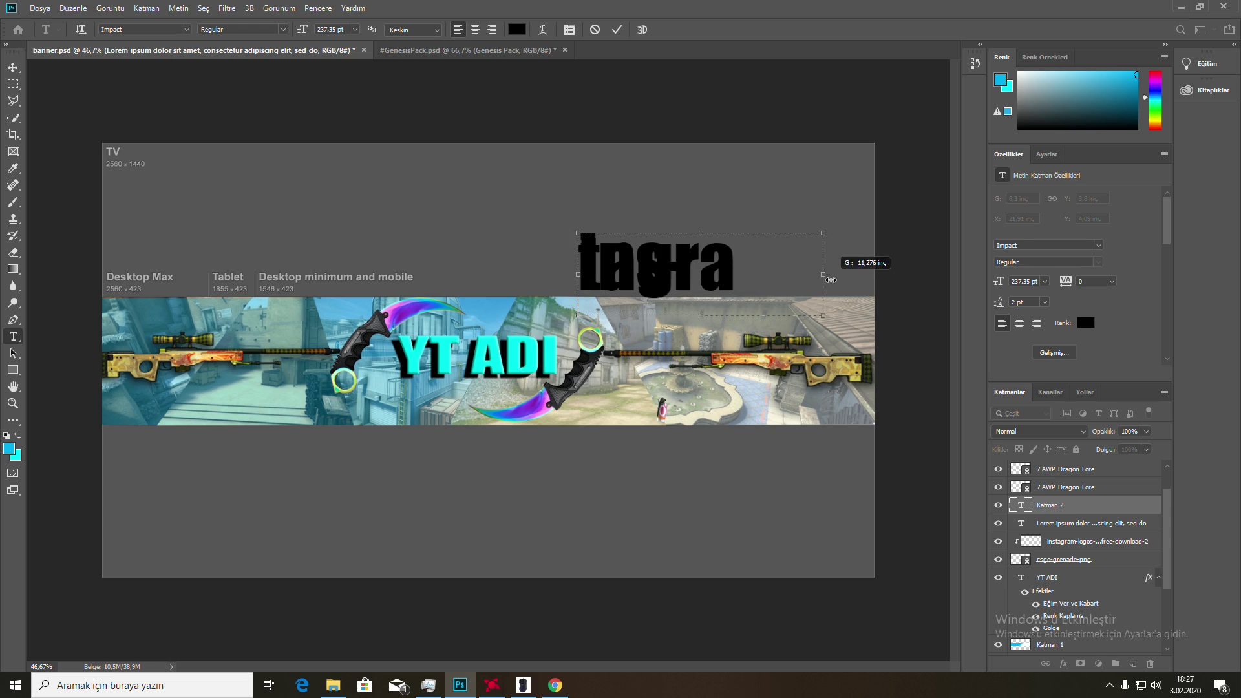
drag(829, 274, 944, 274)
text(m)
Move the "instagram" text beside the grenade and scale it to about 5.56 × 1.37 in along the strip's lower edge.
click(12, 67)
drag(737, 258, 686, 378)
key(ctrl+t)
drag(527, 354, 715, 419)
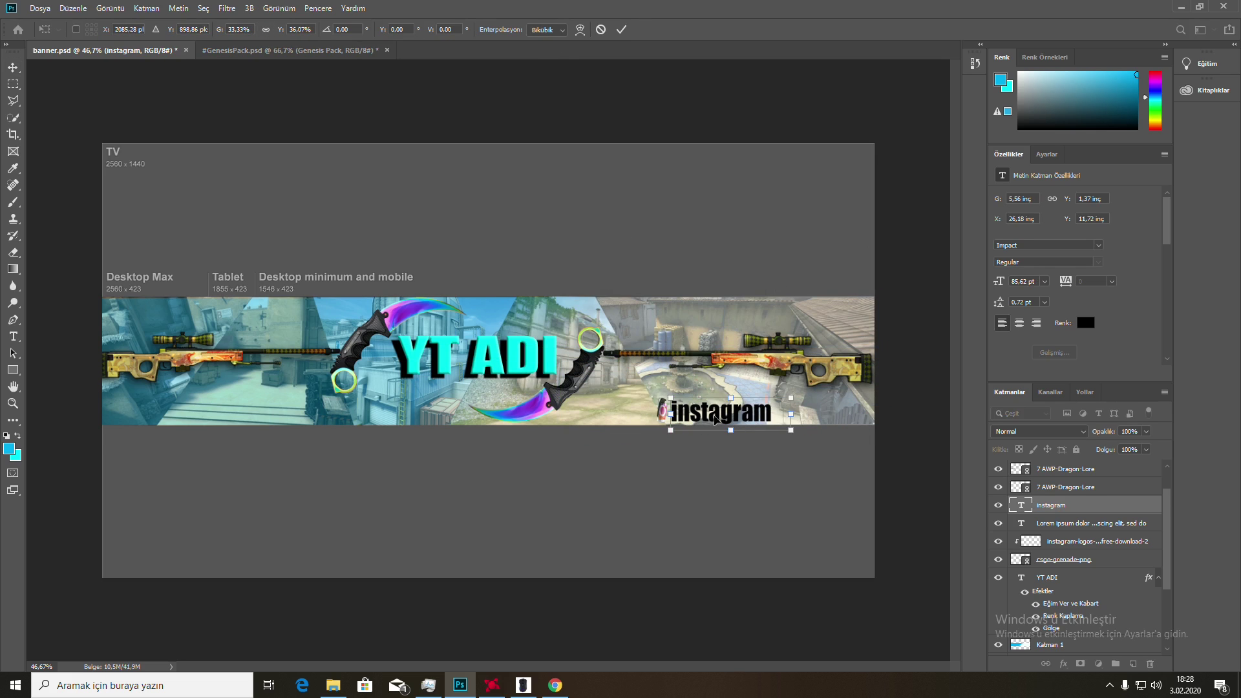
key(Return)
Shift the left karambit knife closer to the YT ADI text, to an X position of about 11.08 in.
scroll(585, 458, down, 3)
key(ctrl+plus)
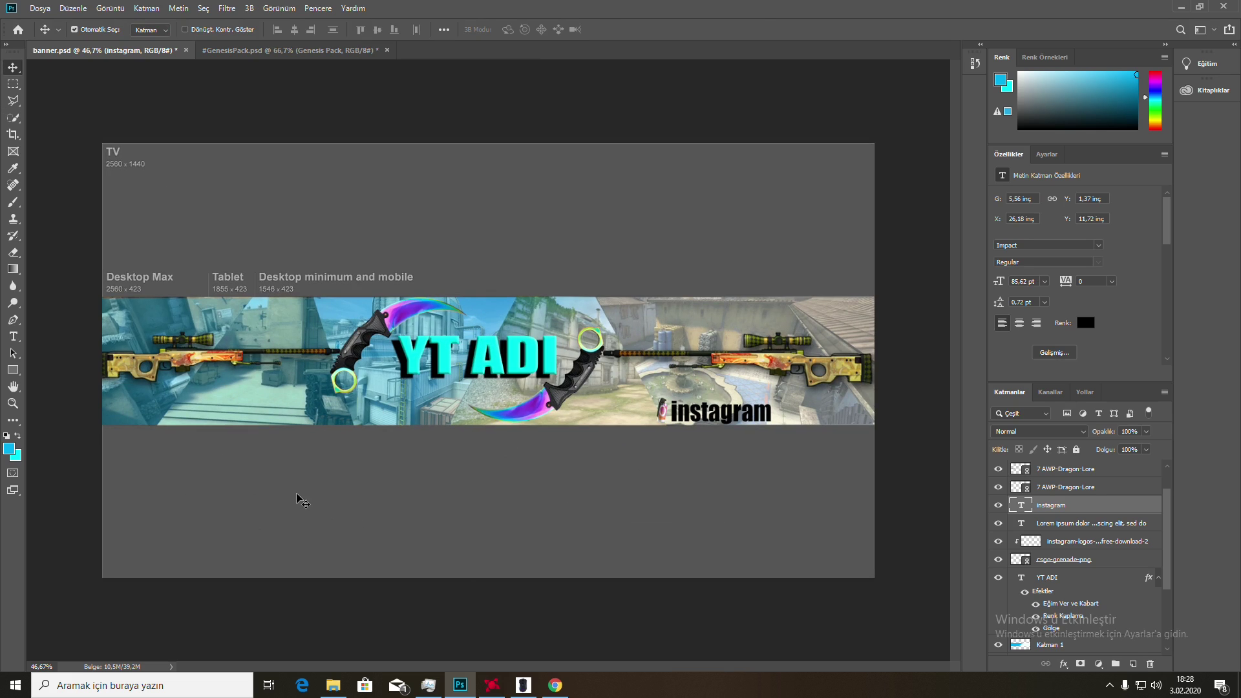
key(ctrl+minus)
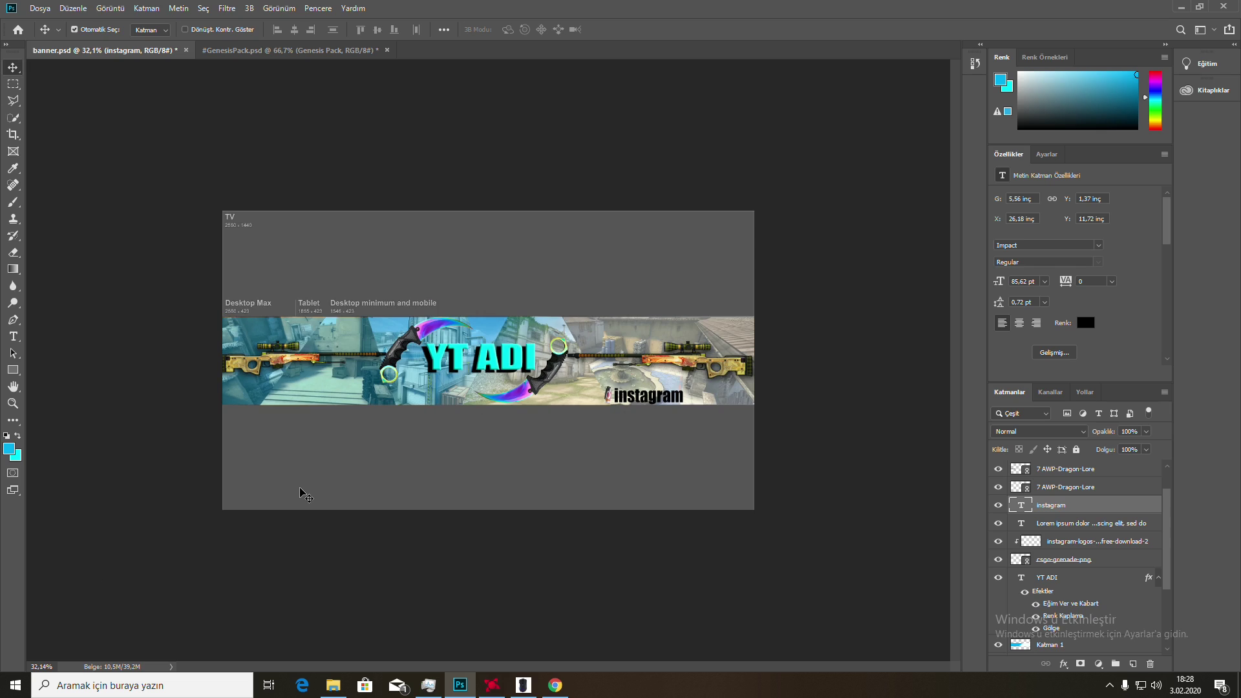
scroll(304, 493, up, 7)
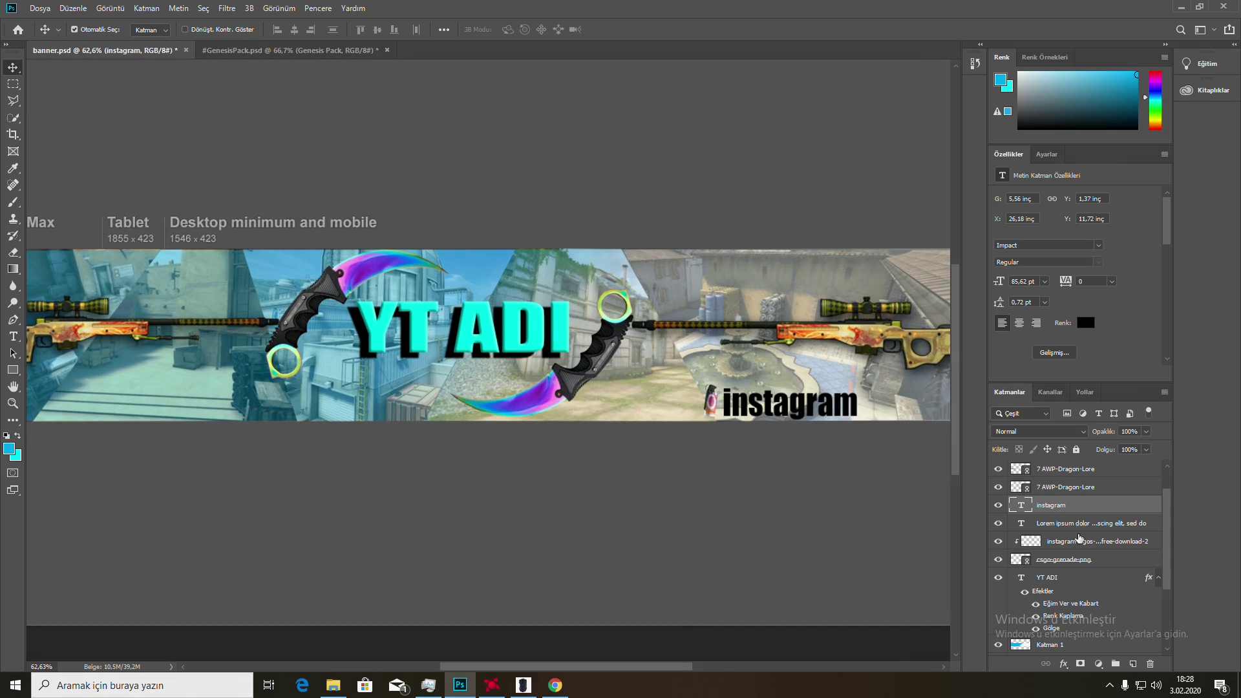
scroll(1078, 563, down, 3)
scroll(1043, 511, down, 3)
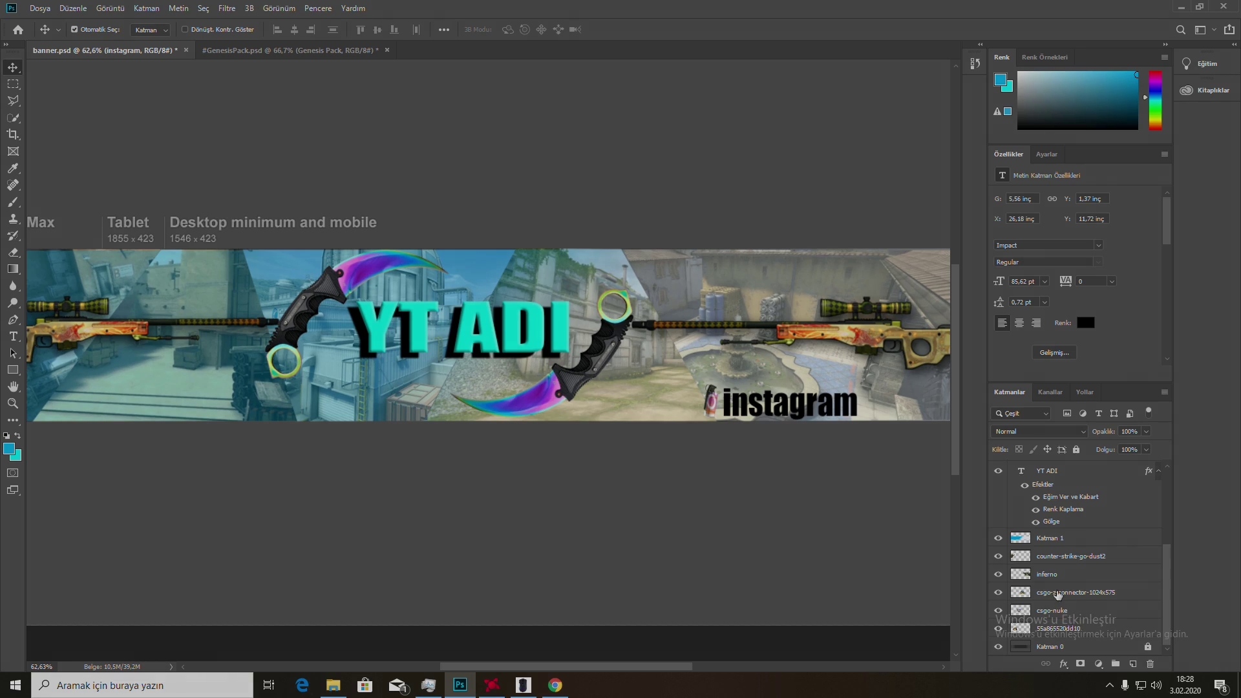
scroll(1057, 594, up, 3)
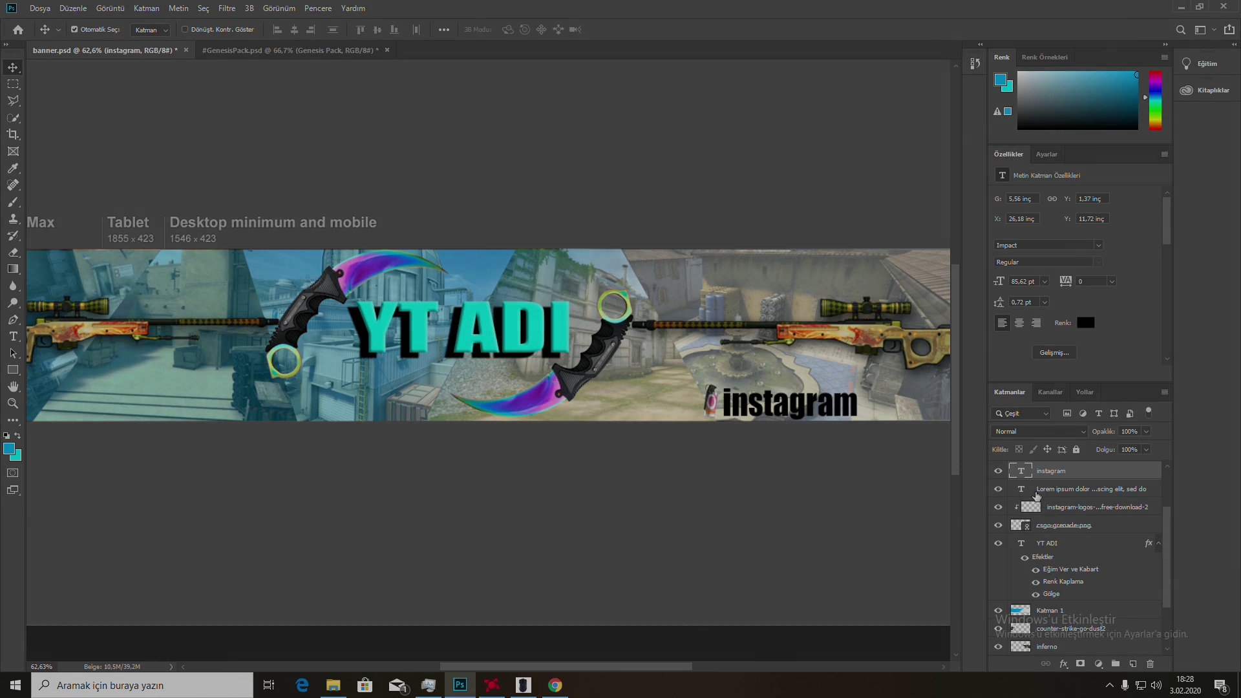
scroll(1064, 513, up, 3)
click(1053, 488)
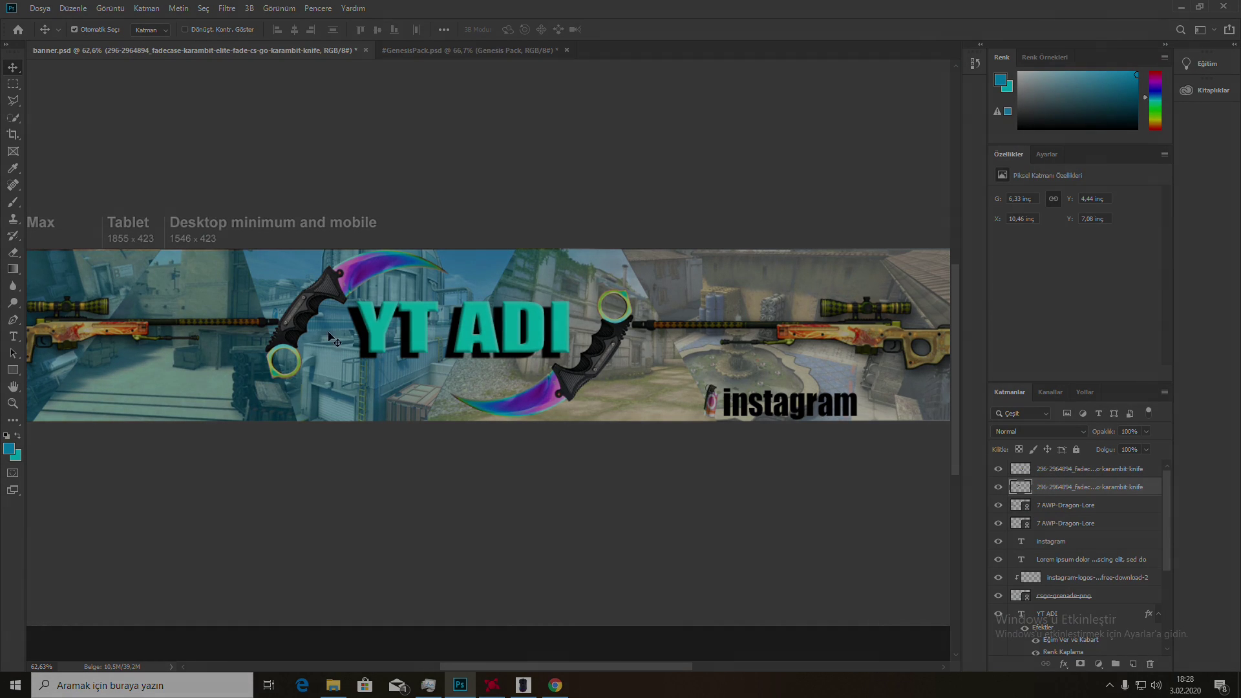
drag(309, 321, 327, 321)
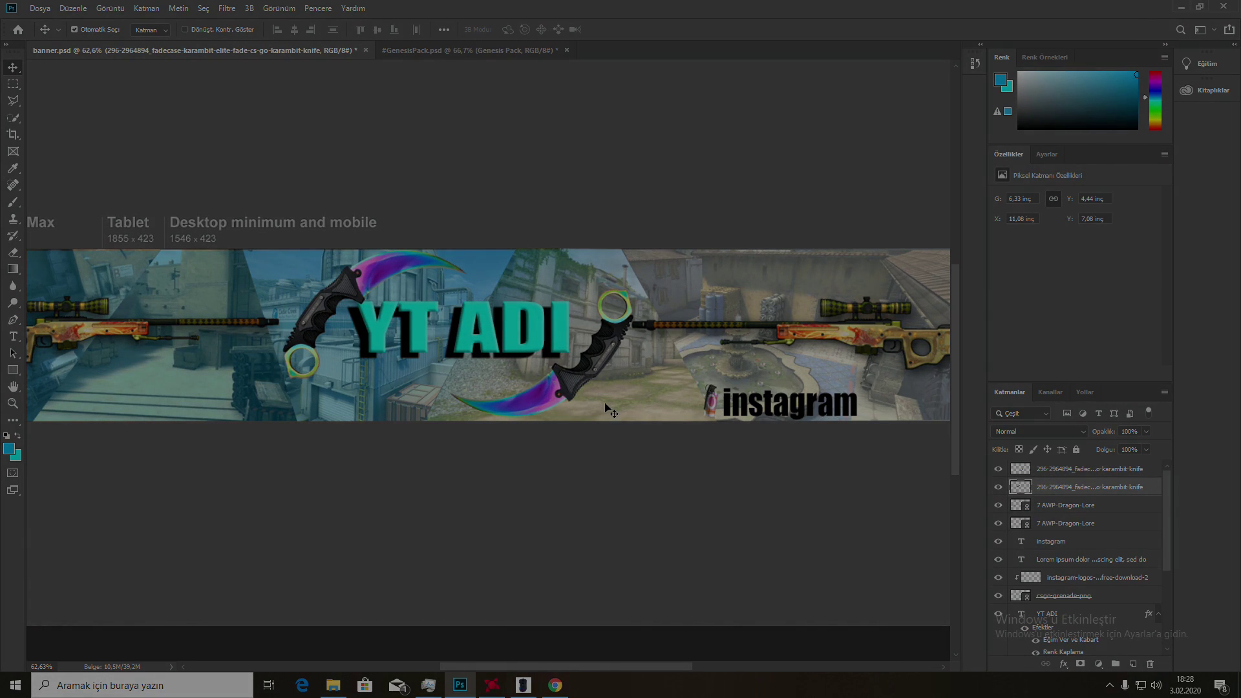
Stretch the left AWP to about 11.56 in wide so its barrel reaches the left knife's handle.
click(1064, 506)
key(ctrl+t)
drag(285, 379, 300, 379)
key(Return)
scroll(389, 393, down, 3)
scroll(492, 386, up, 3)
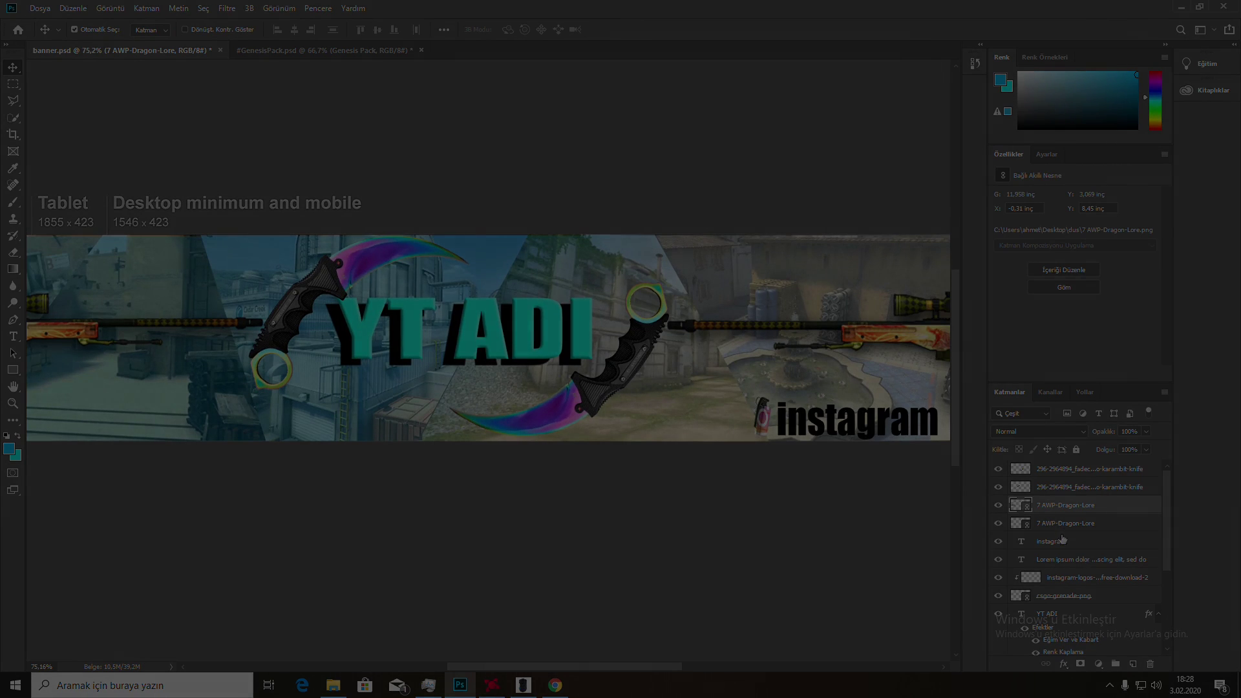
scroll(500, 431, down, 3)
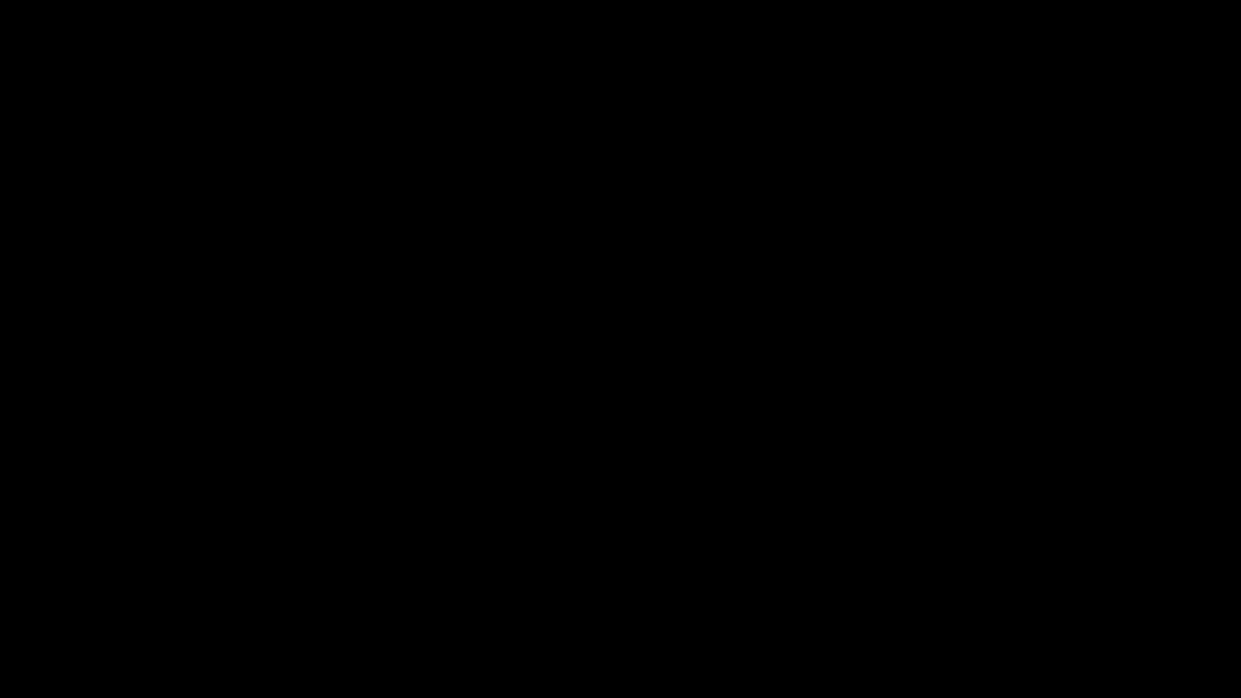